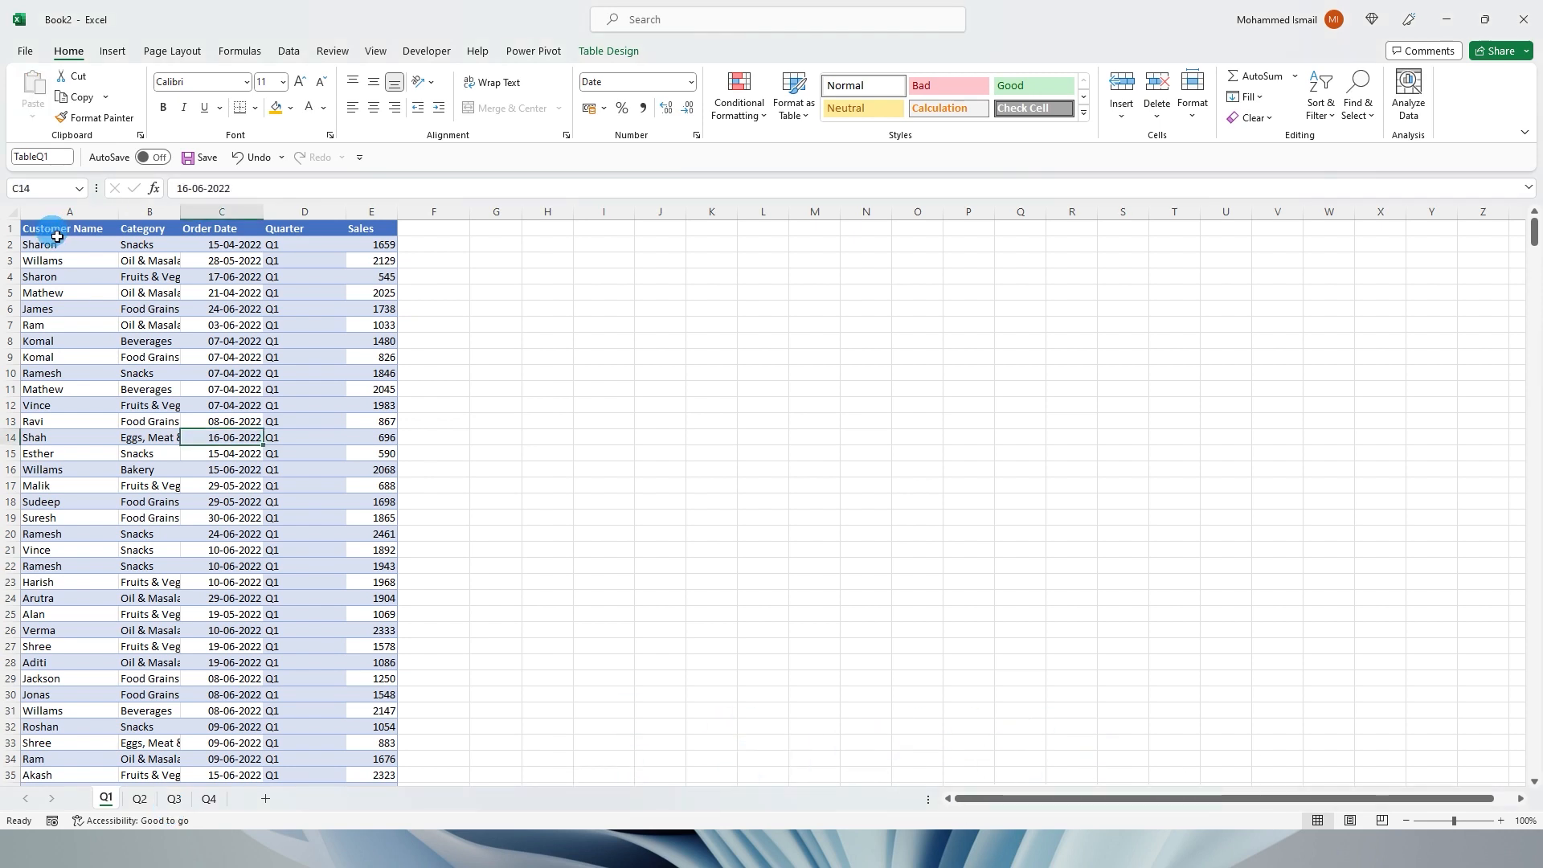
Add a new worksheet after Q1, try pasting Q1's range A1:E16 into it, and undo the paste.
drag(56, 236, 405, 473)
key(ctrl+c)
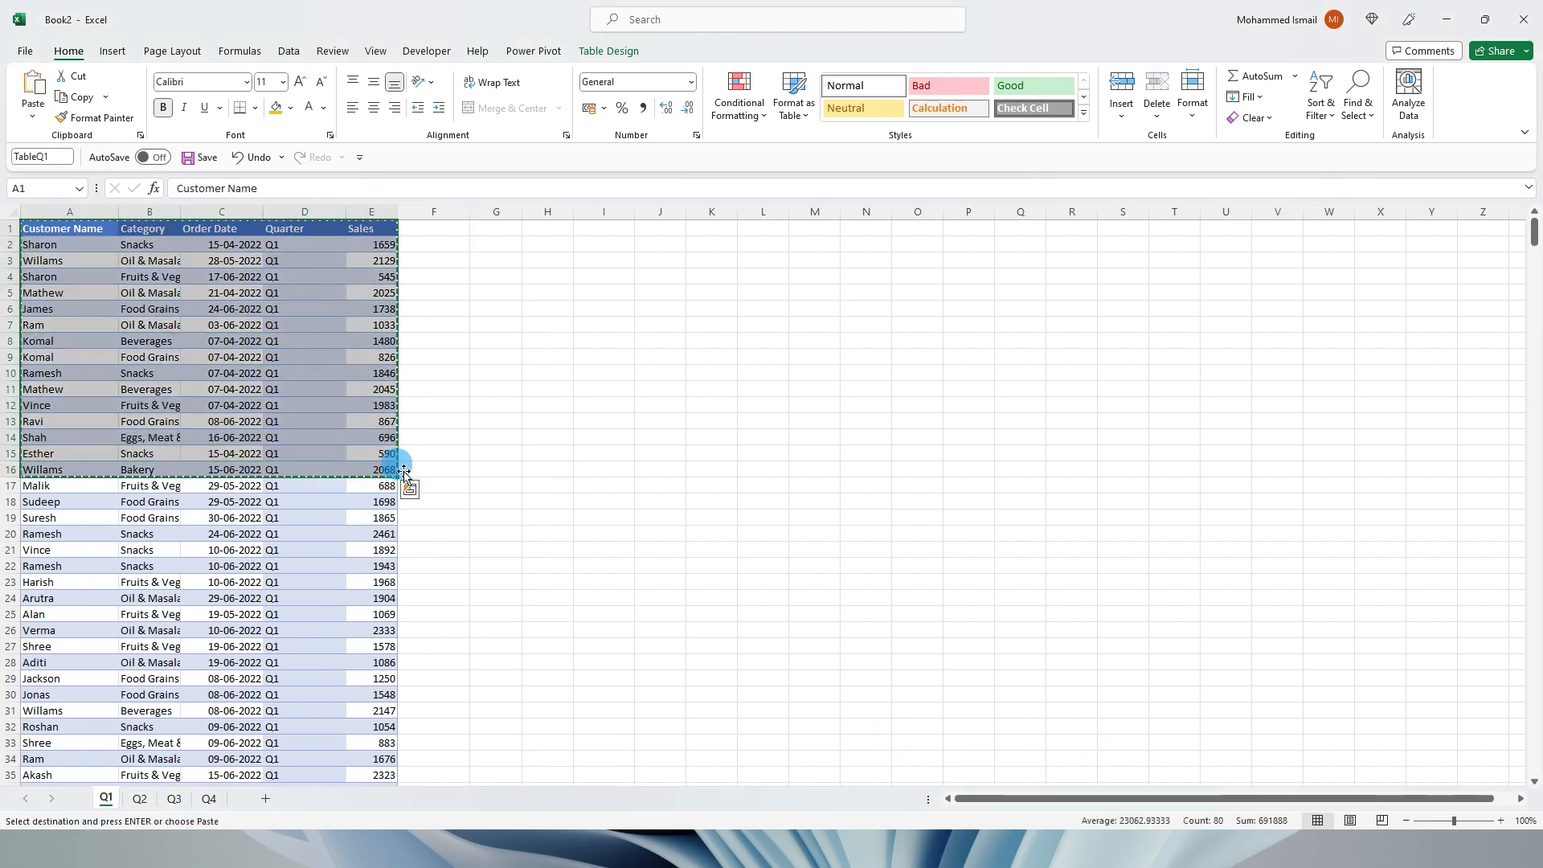
click(266, 798)
key(ctrl+v)
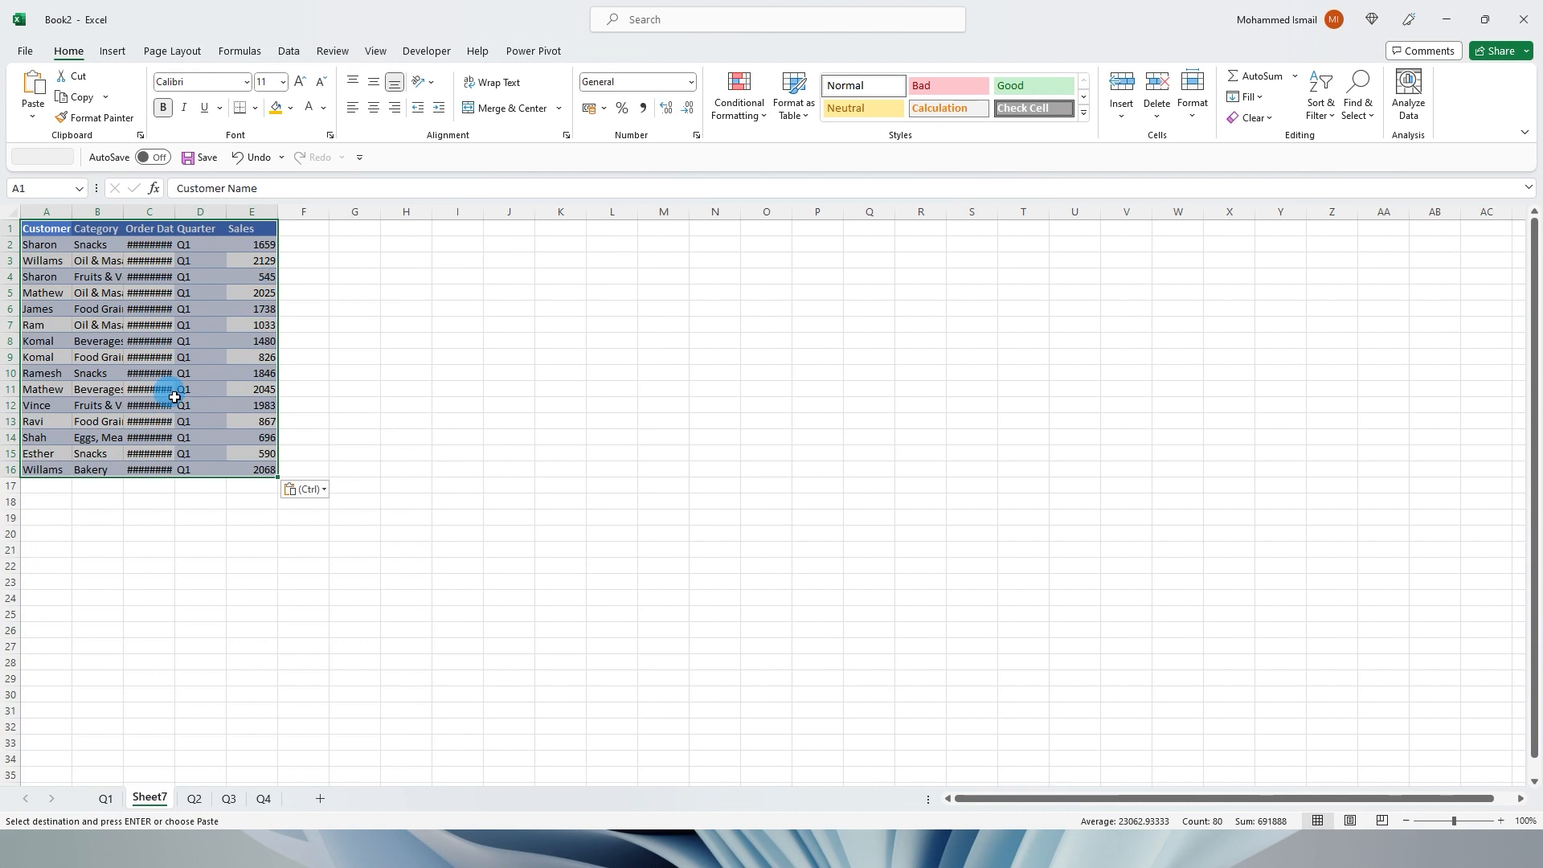
key(ctrl+z)
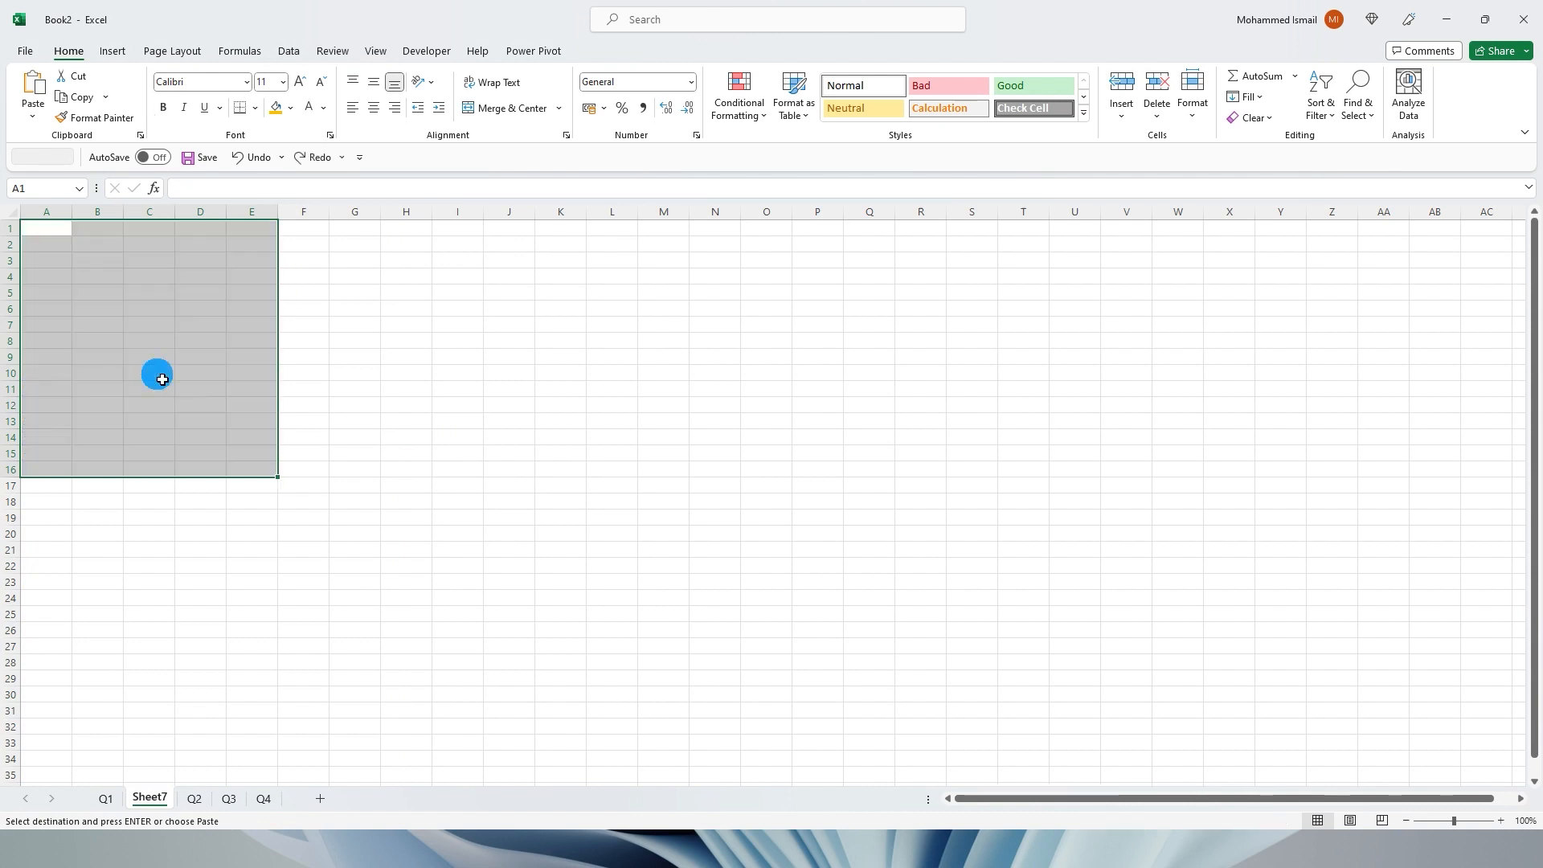
Start a VSTACK formula in A1 of the new sheet with 'Q1'!A1:E11 as the first array.
click(58, 247)
click(227, 190)
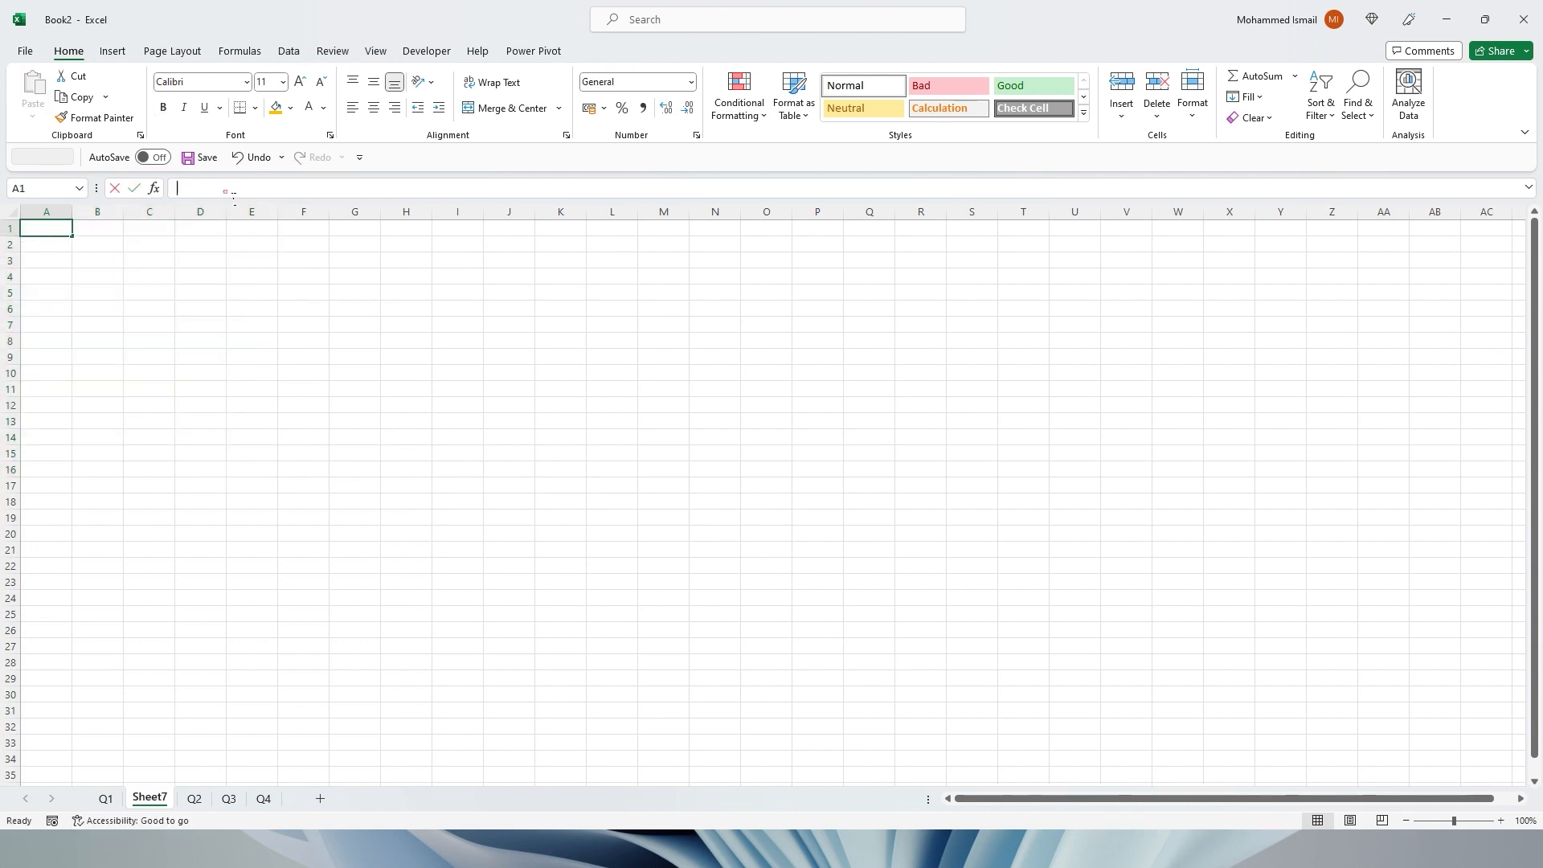
text(=vs)
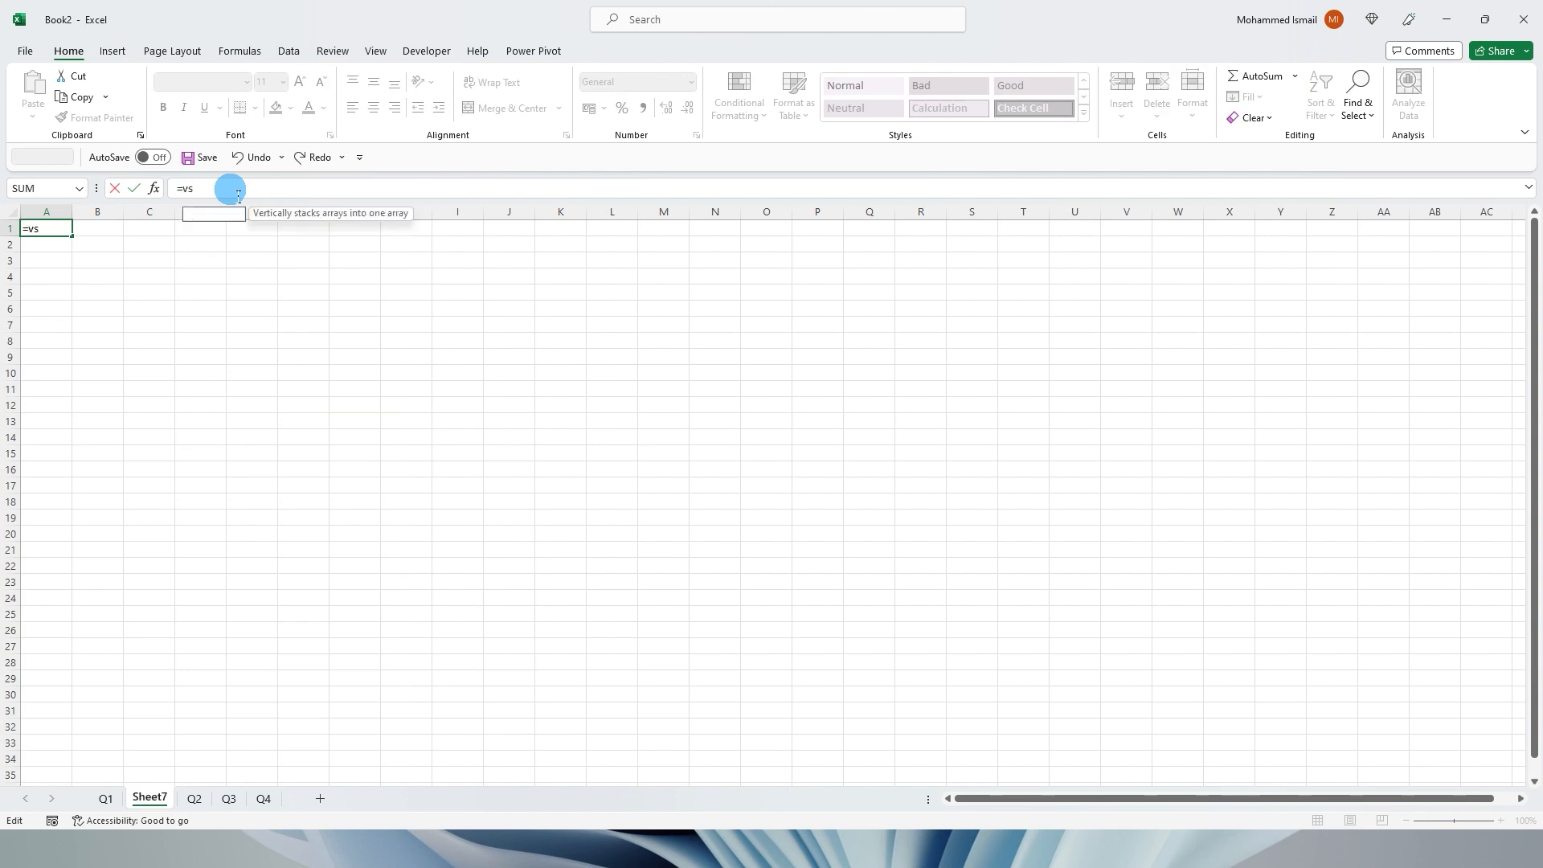
text(t)
key(Tab)
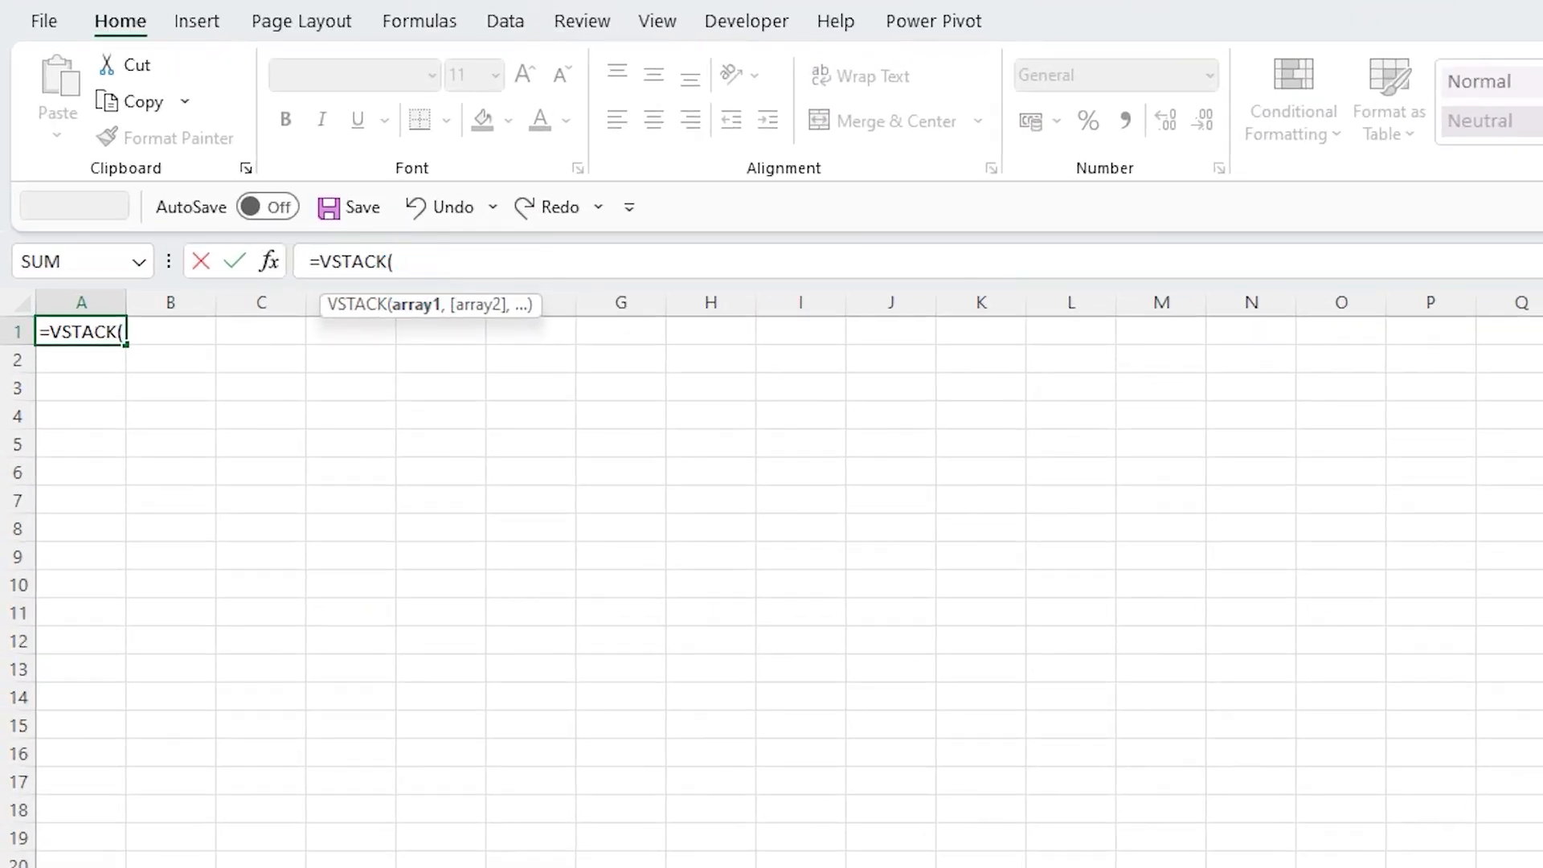
key(ctrl+Page_Down)
scroll(304, 392, up, 9)
click(305, 392)
key(ctrl+Up)
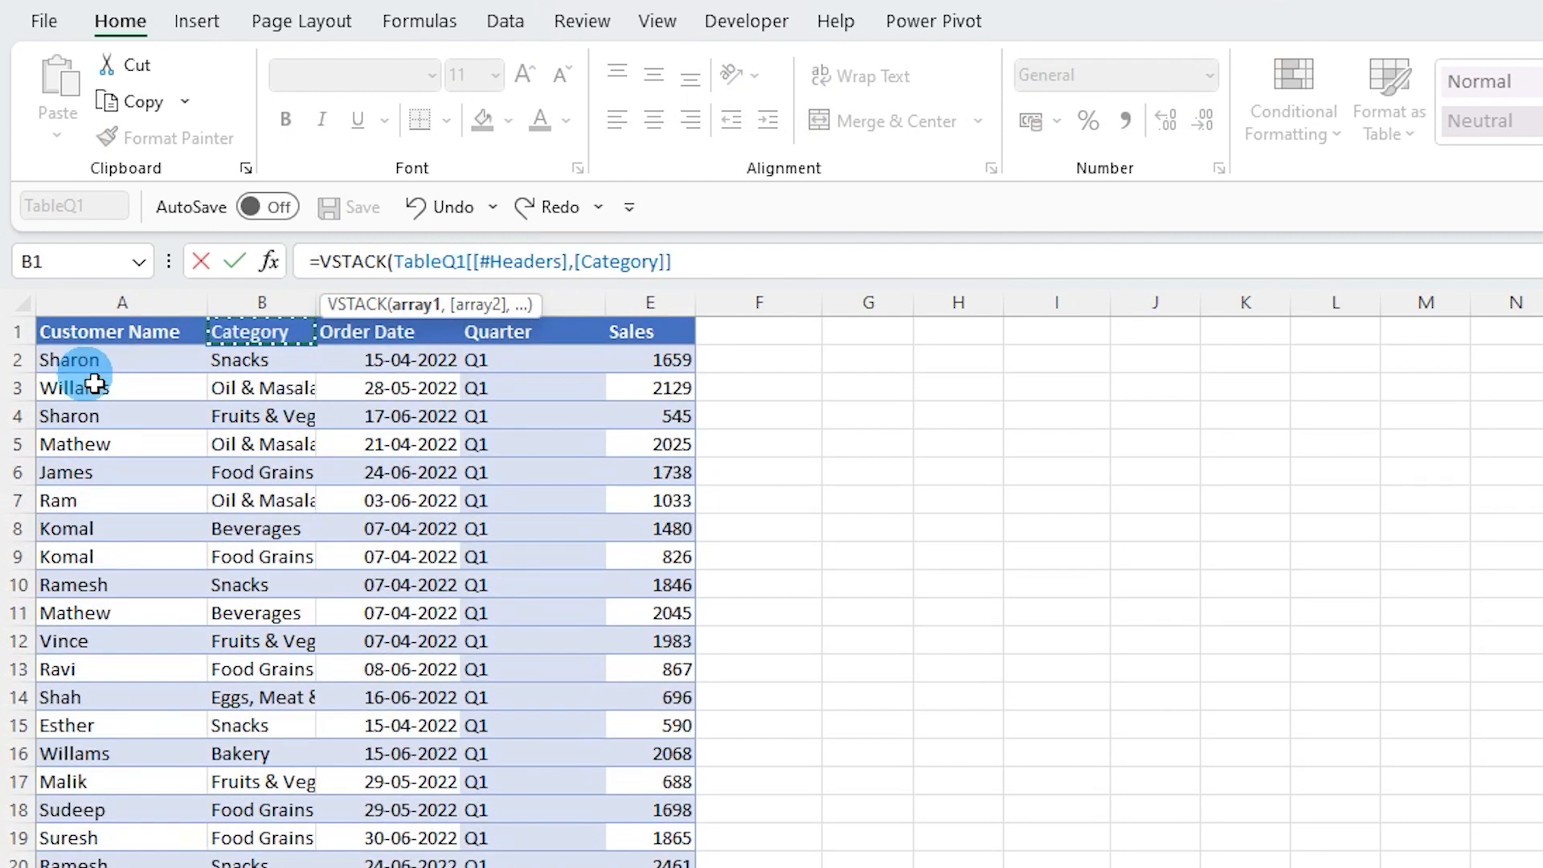
drag(90, 334, 695, 625)
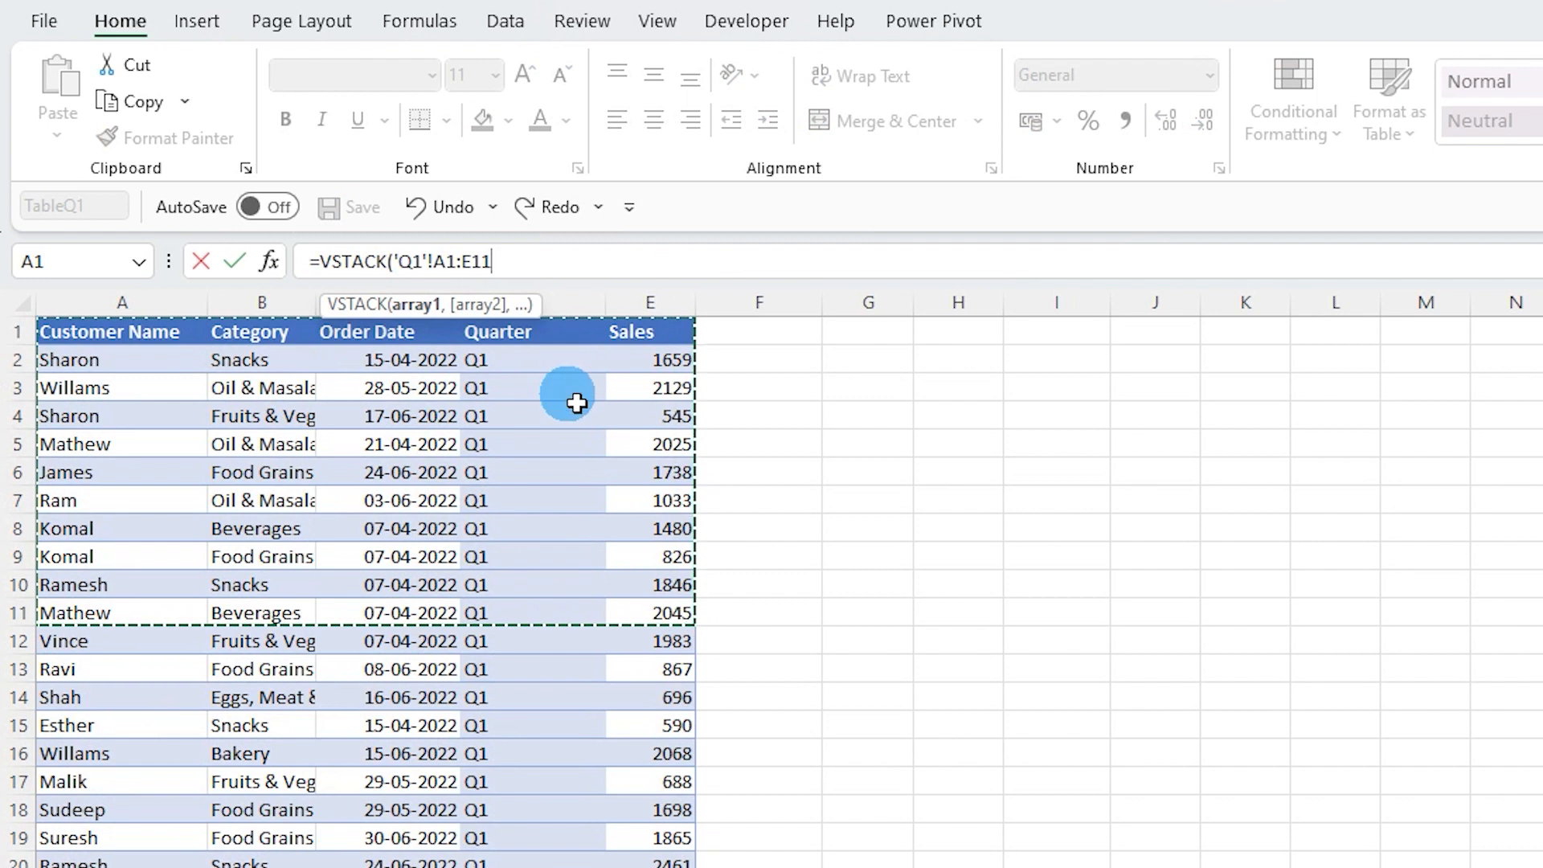
text(,)
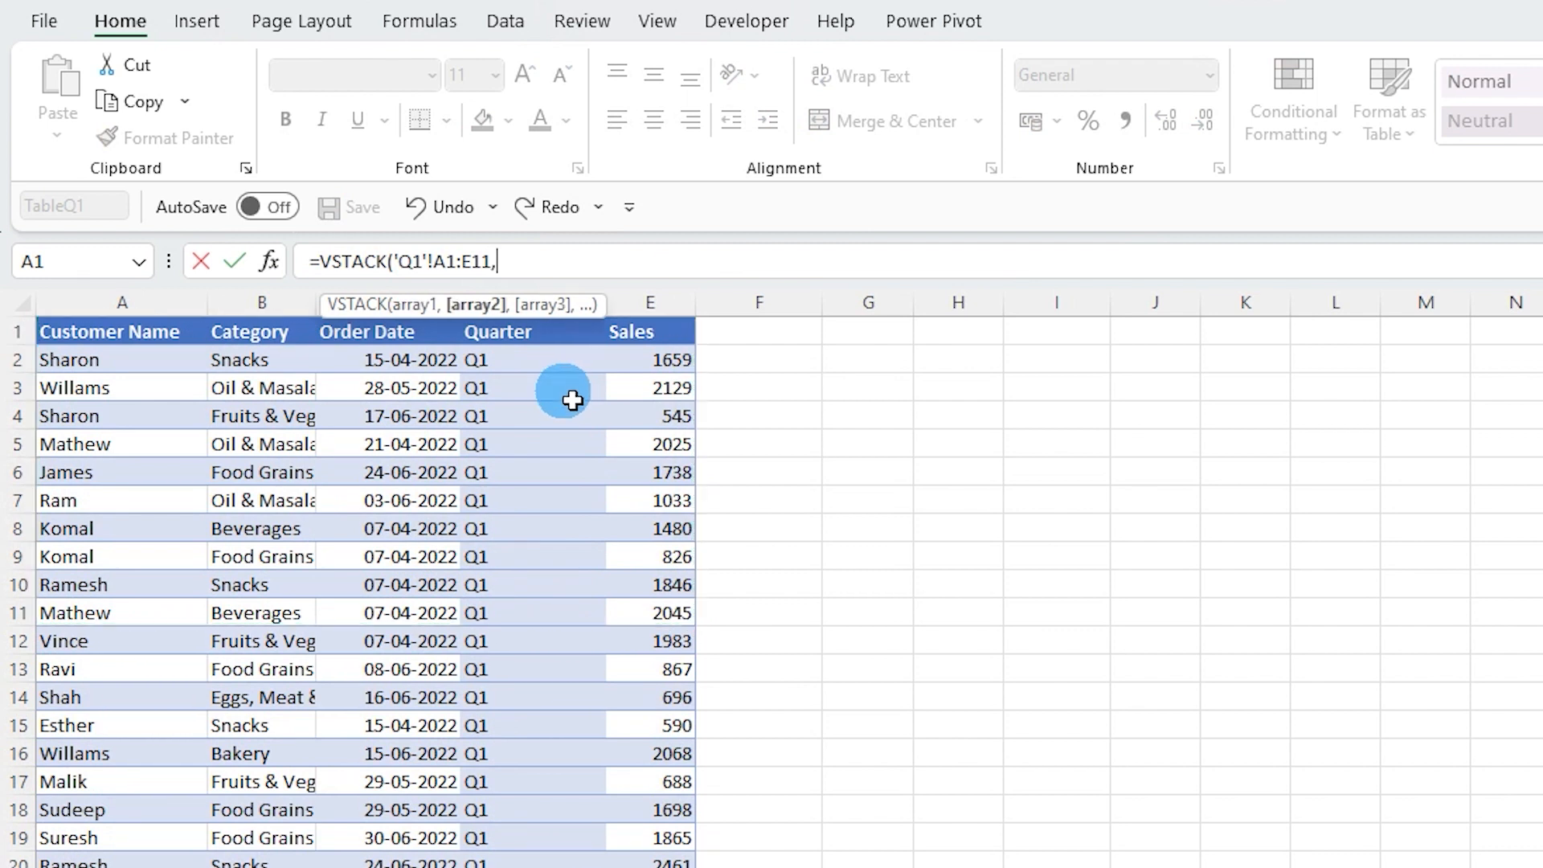
Add 'Q2'!A2:E12 and 'Q3'!A2:E11 as further VSTACK arrays and complete the formula.
key(ctrl+Page_Down)
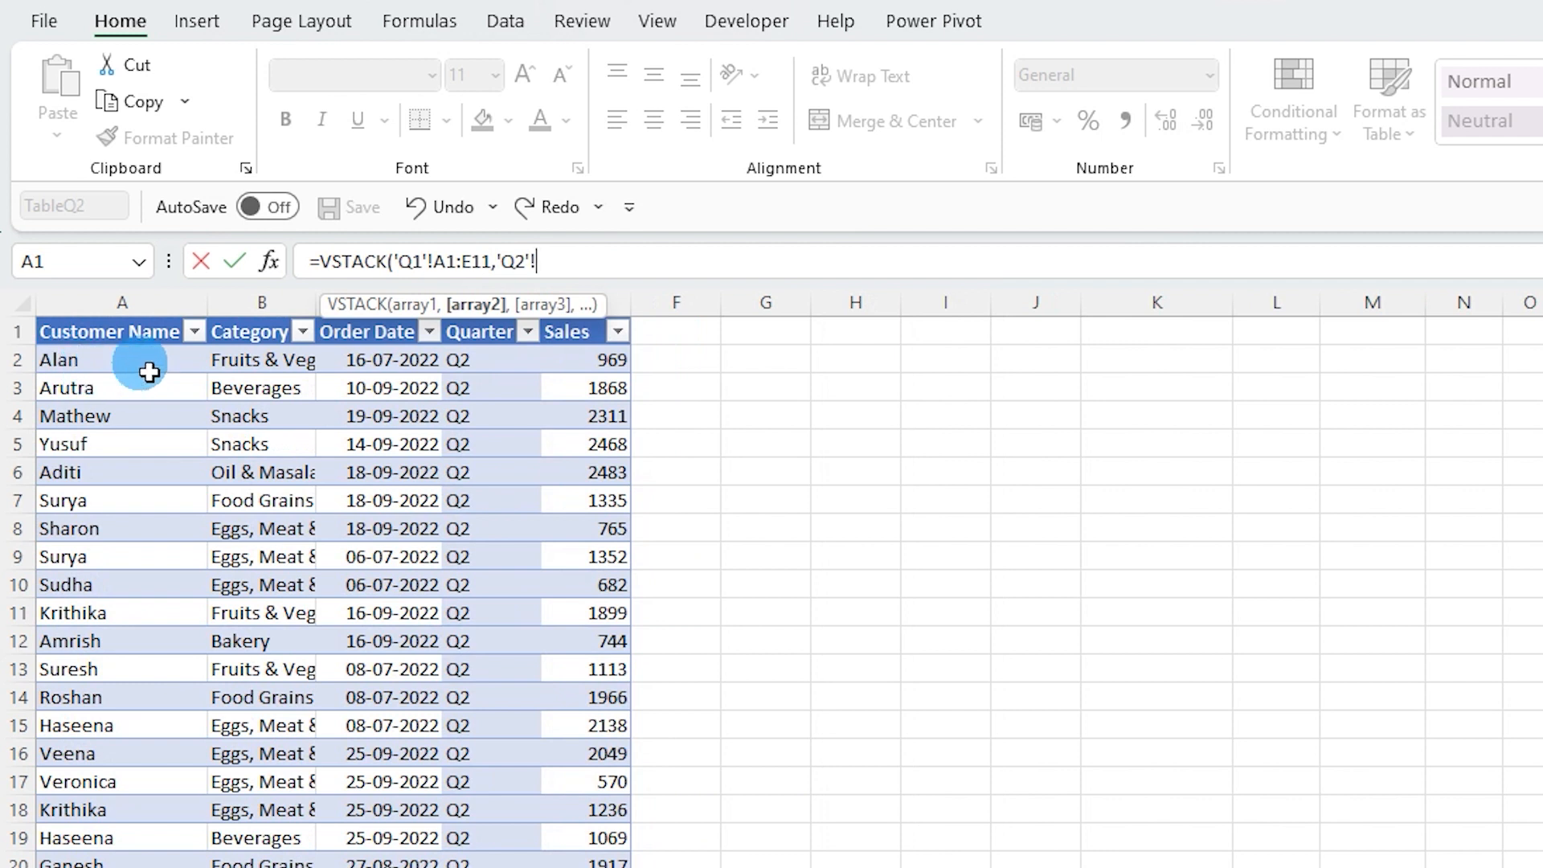
drag(77, 369, 298, 637)
text(,)
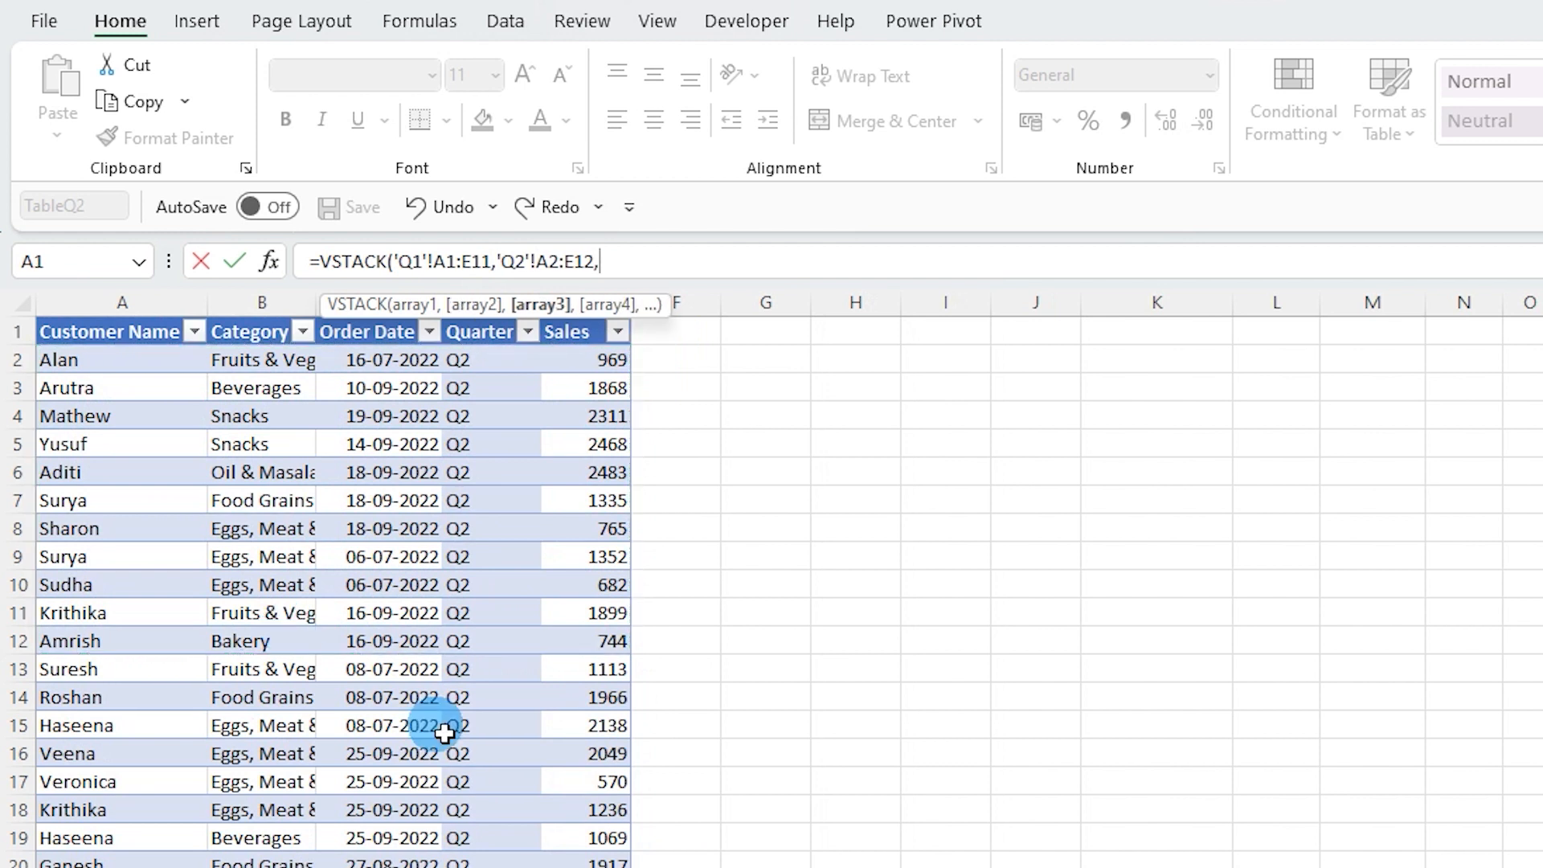
key(ctrl+Page_Down)
drag(72, 361, 638, 628)
click(743, 245)
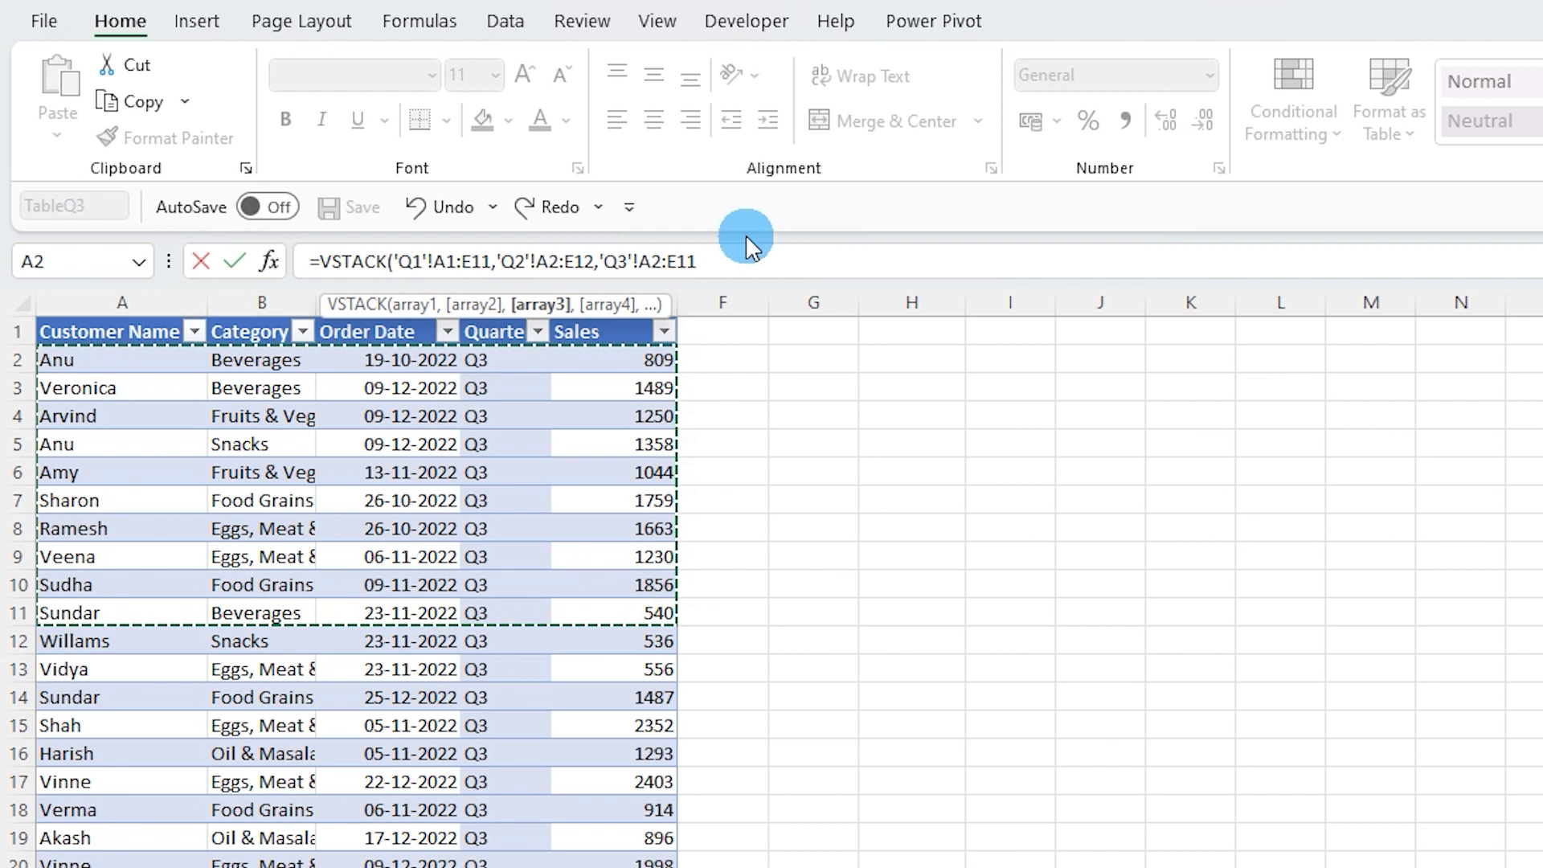
text())
key(Return)
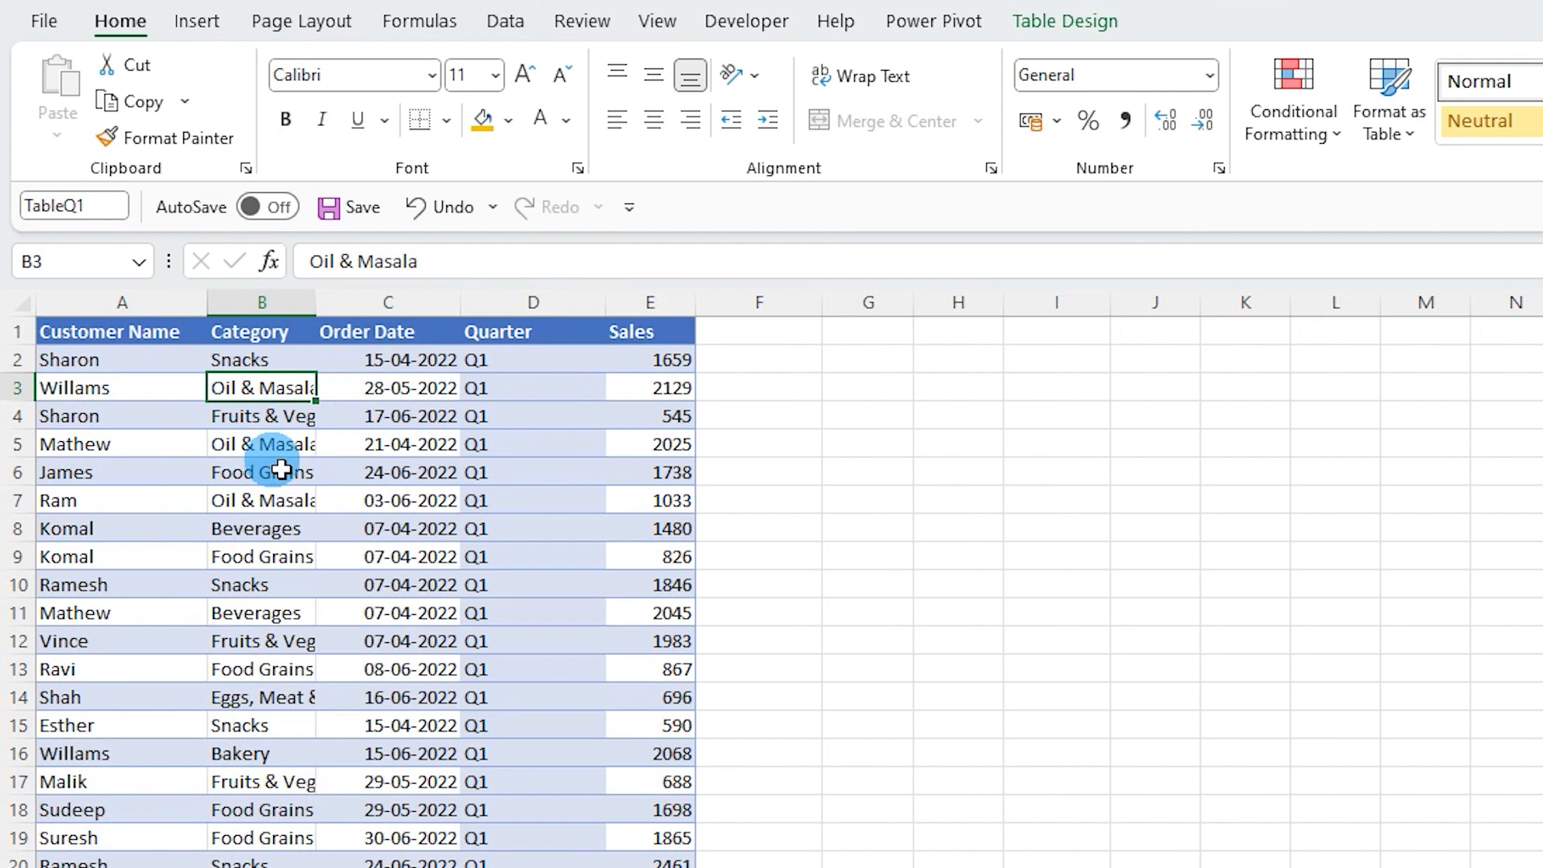
click(190, 389)
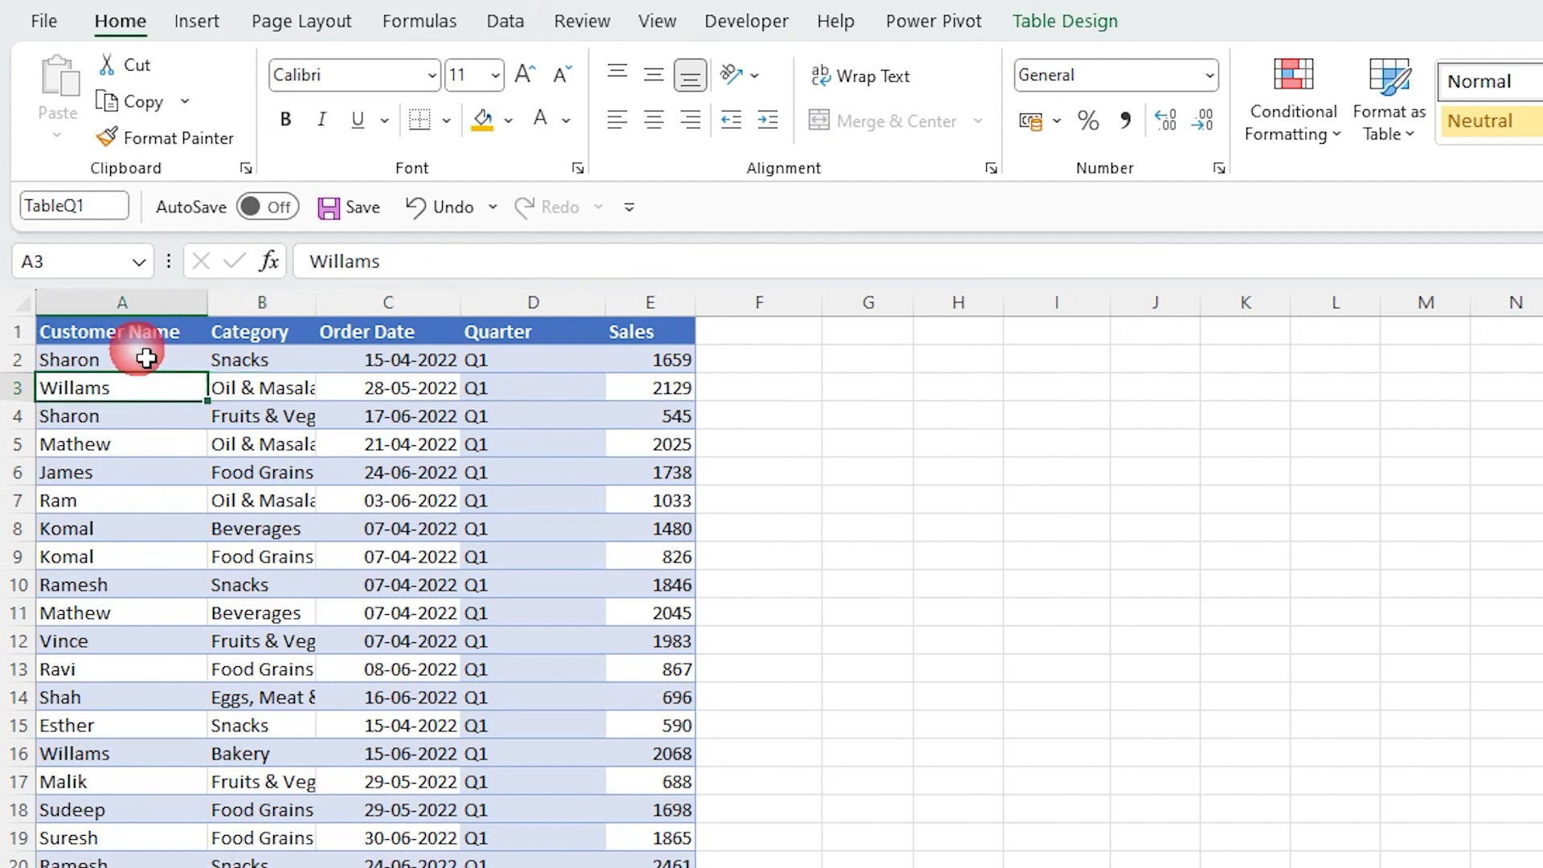
click(195, 23)
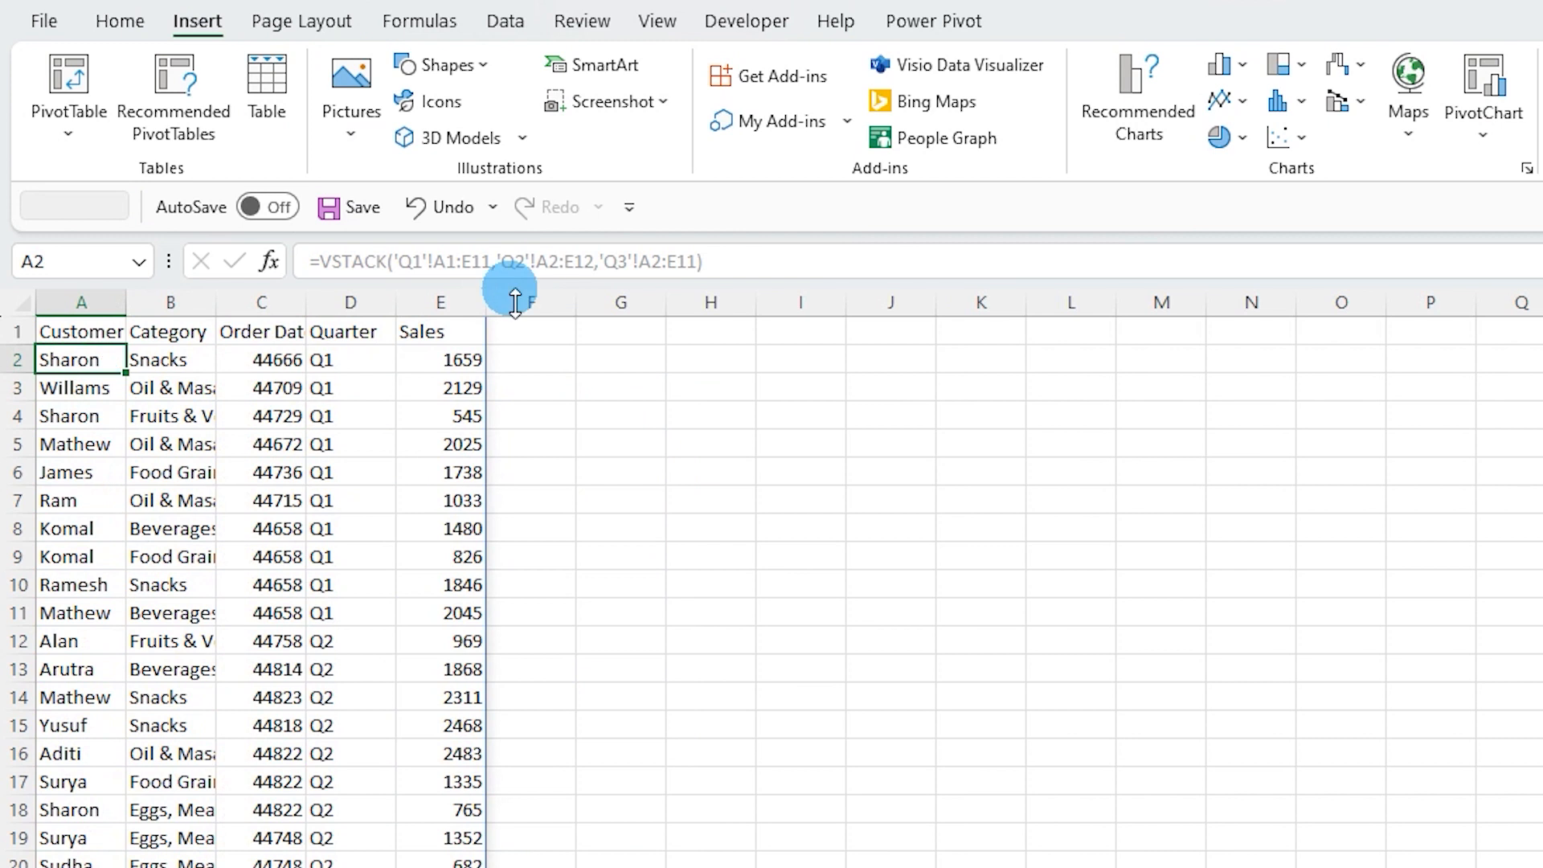
Delete the range-based VSTACK formula from cell A1 of the new sheet.
click(128, 332)
drag(723, 261, 325, 265)
key(Delete)
key(Return)
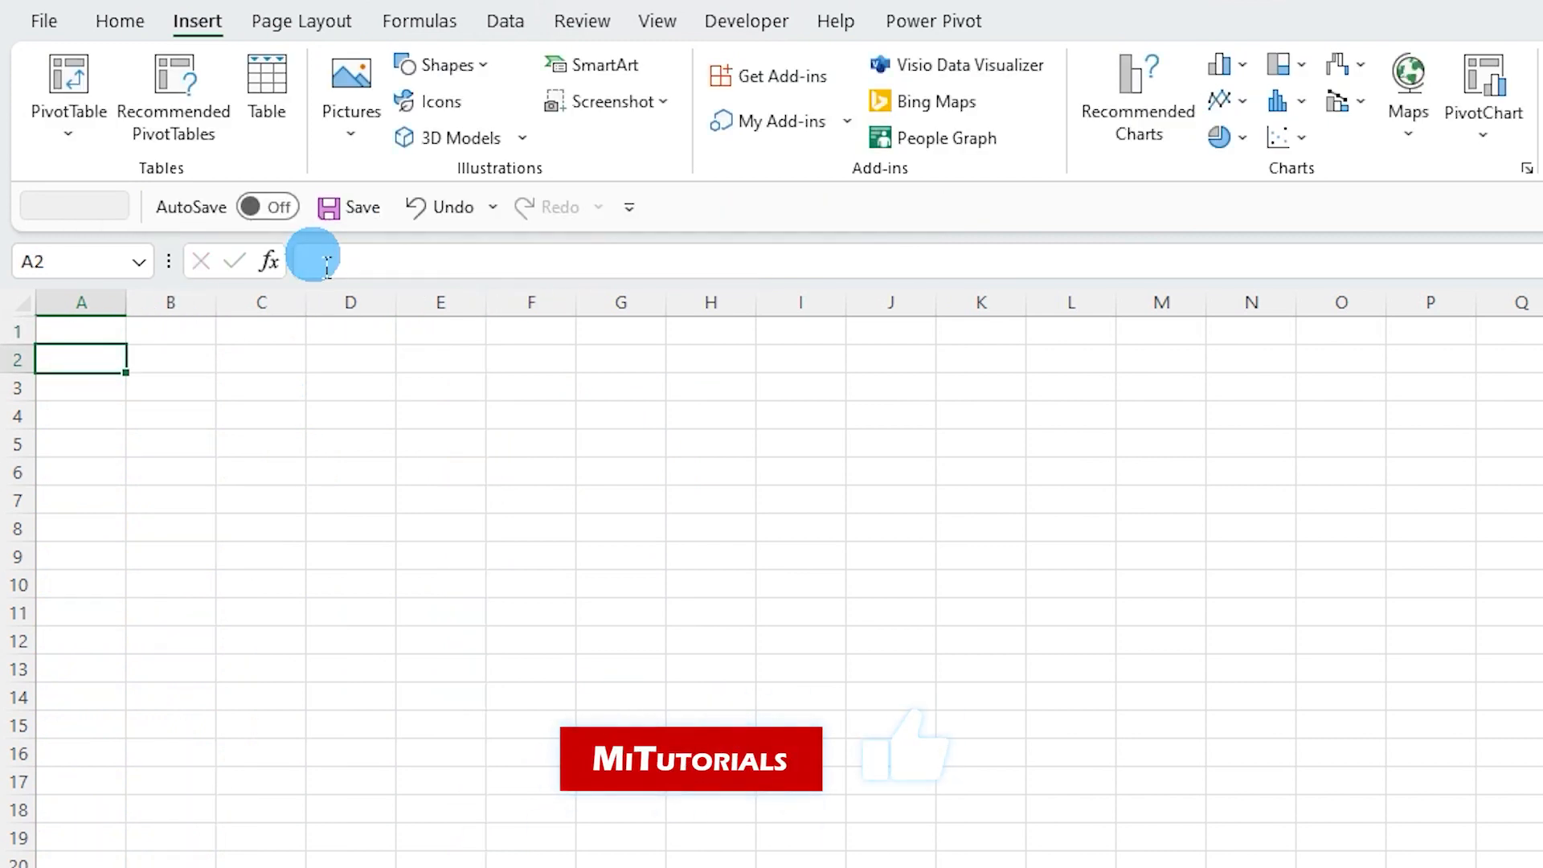
Start a new VSTACK formula in cell A1 with TableQ1 as the first array.
click(103, 327)
click(497, 273)
text(=vst)
key(Tab)
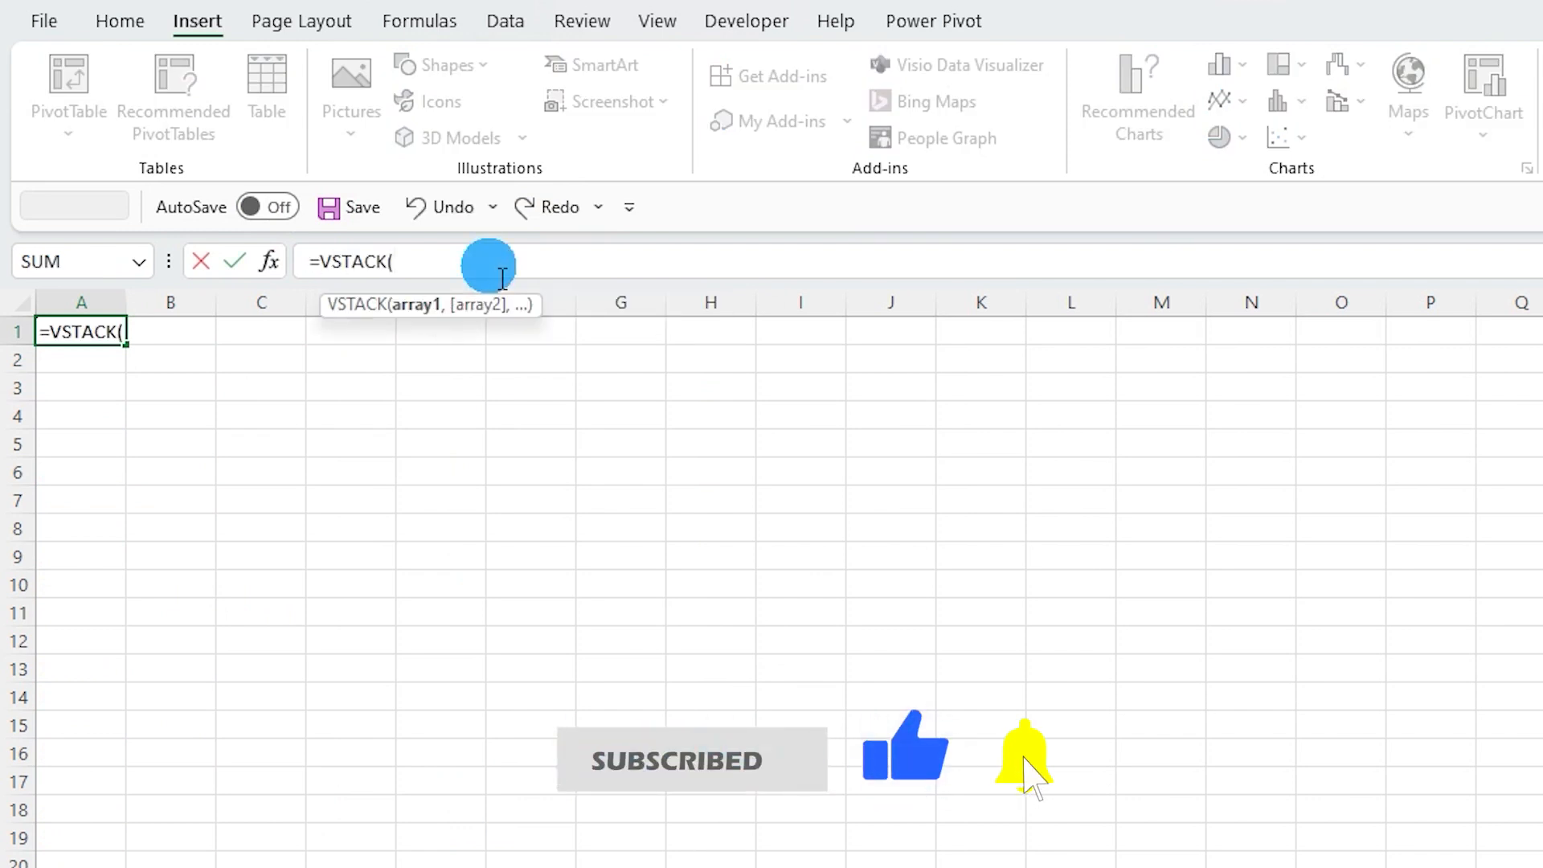
text(tabl)
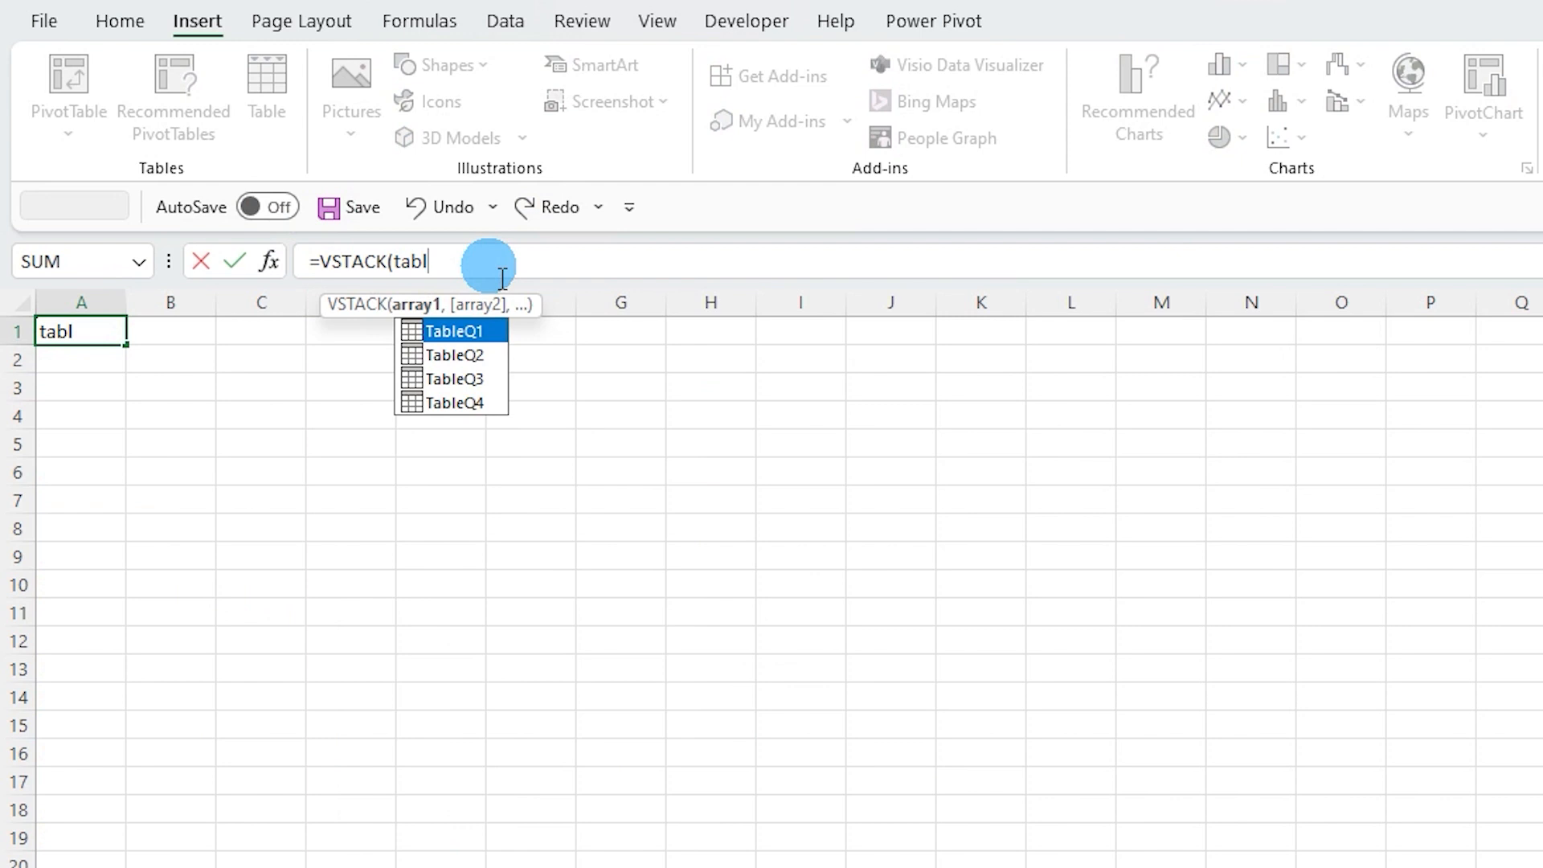
key(Tab)
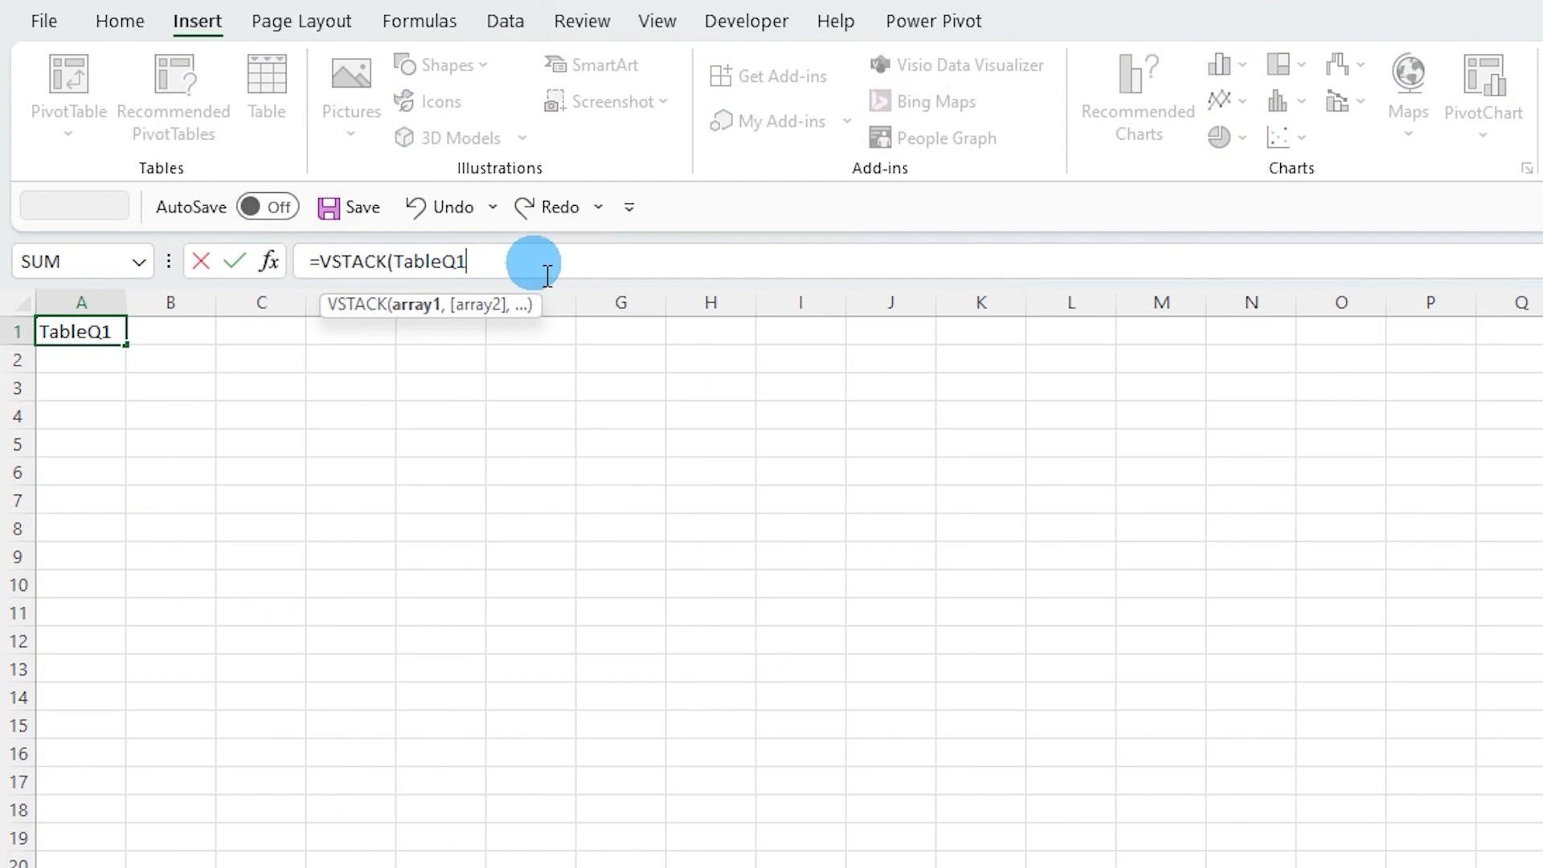
text(,)
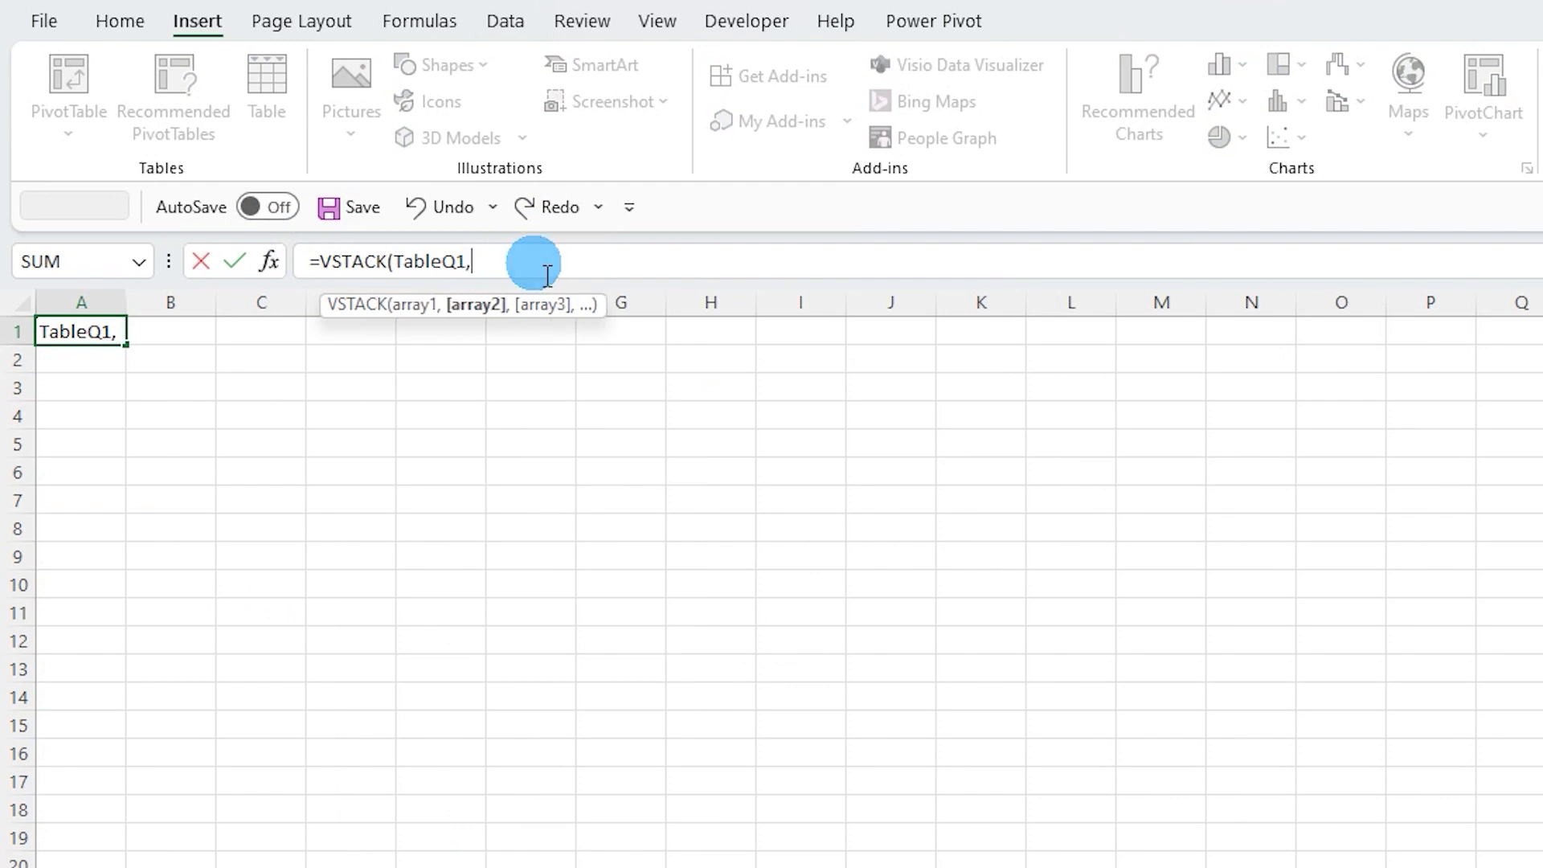
Add TableQ2 and TableQ3 as the second and third arrays of the VSTACK formula.
text(Tabl)
key(Down)
key(Tab)
text(,Tab)
key(Down)
key(Down)
key(Tab)
Add TableQ4 as the fourth array and complete the VSTACK formula in A1.
text(,ta)
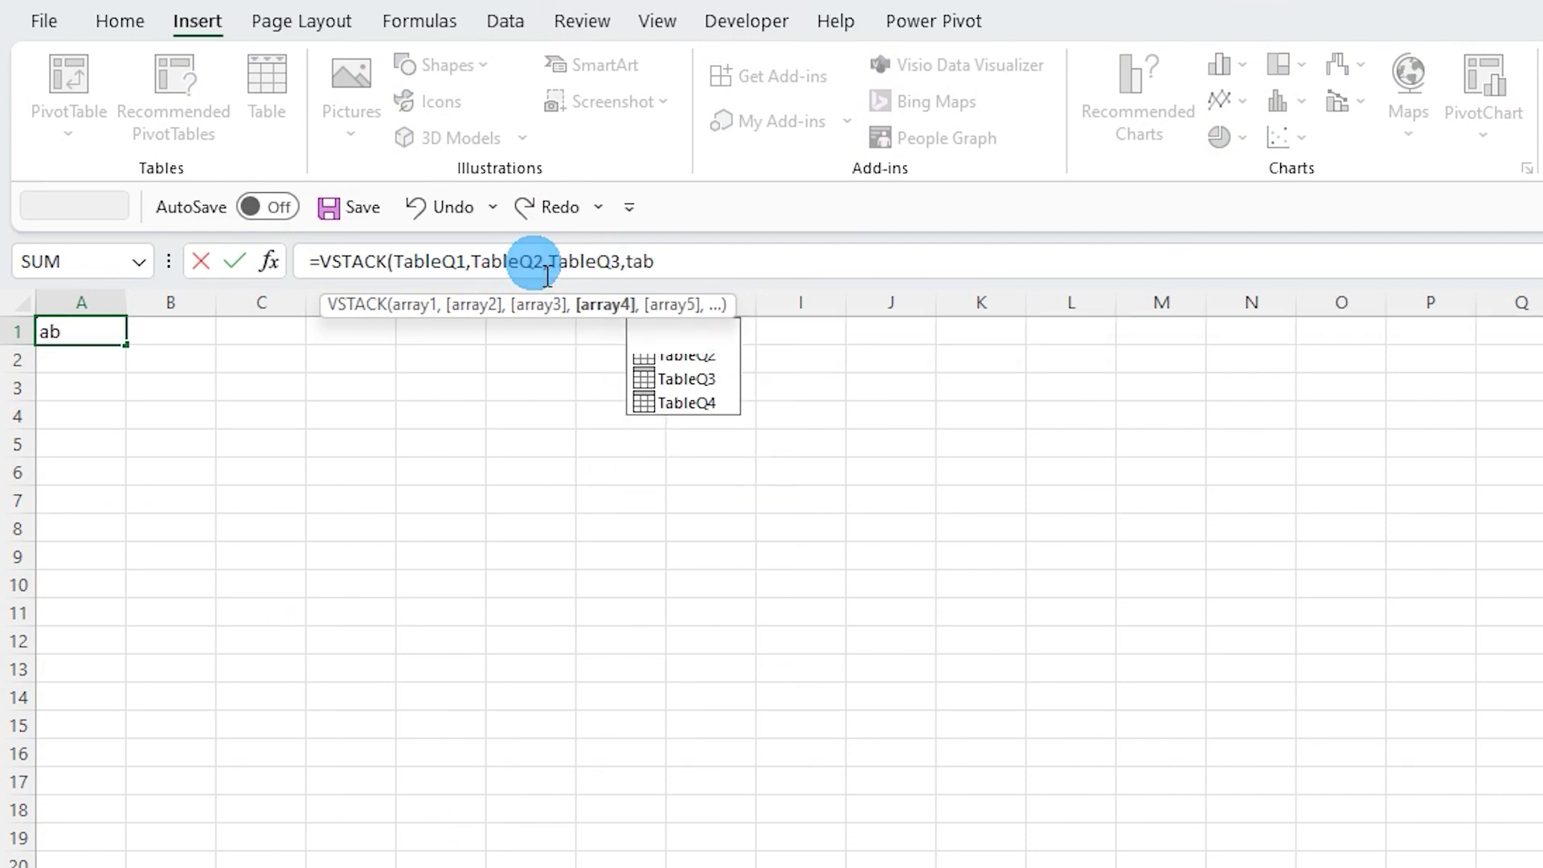
text(bl)
key(Down)
key(Down)
key(Down)
key(Tab)
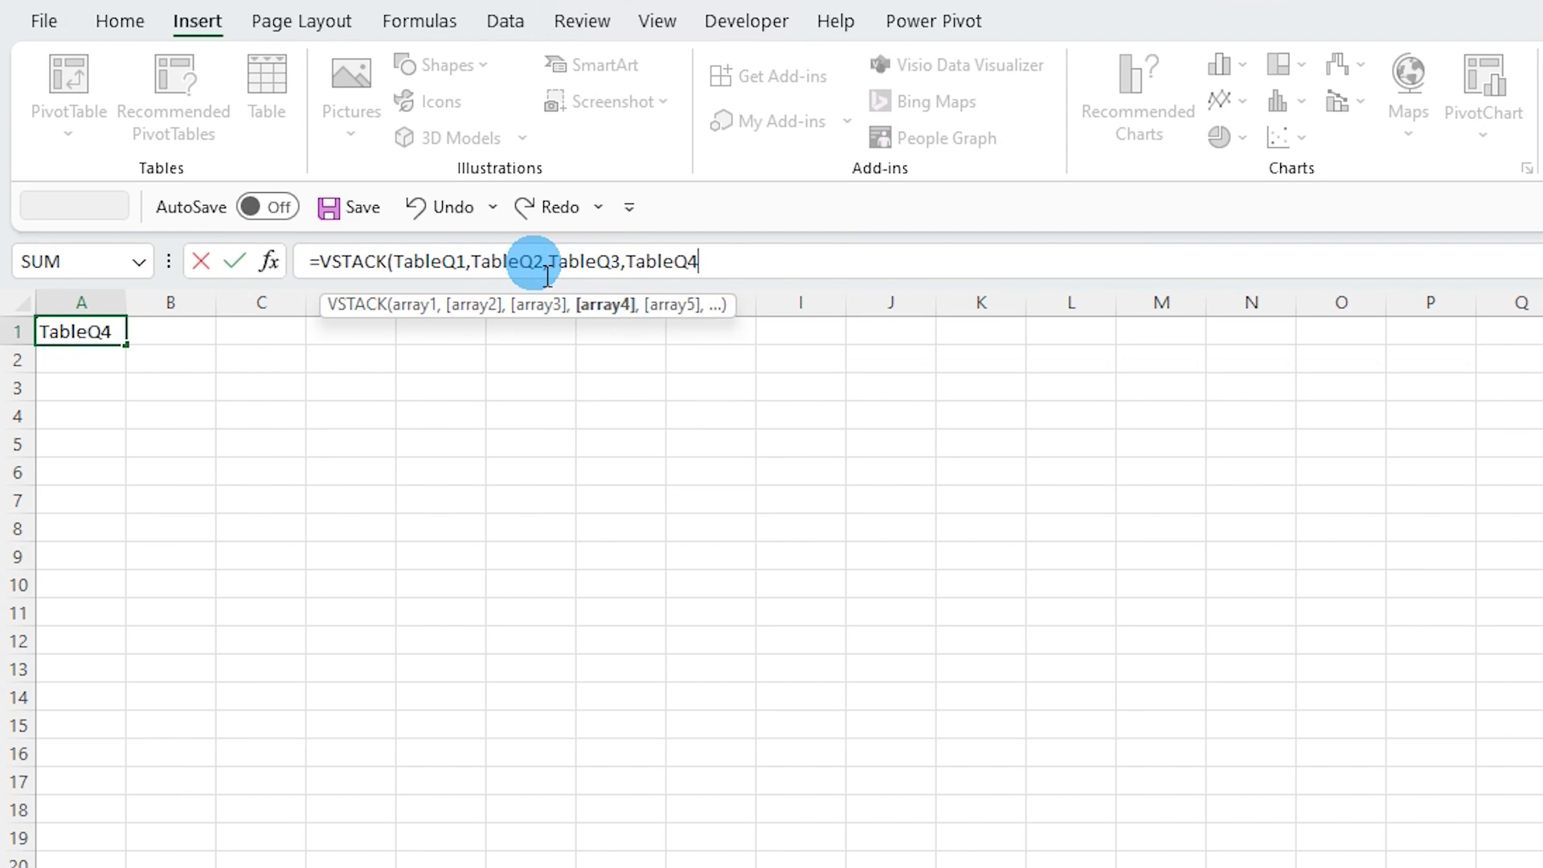
text())
key(Return)
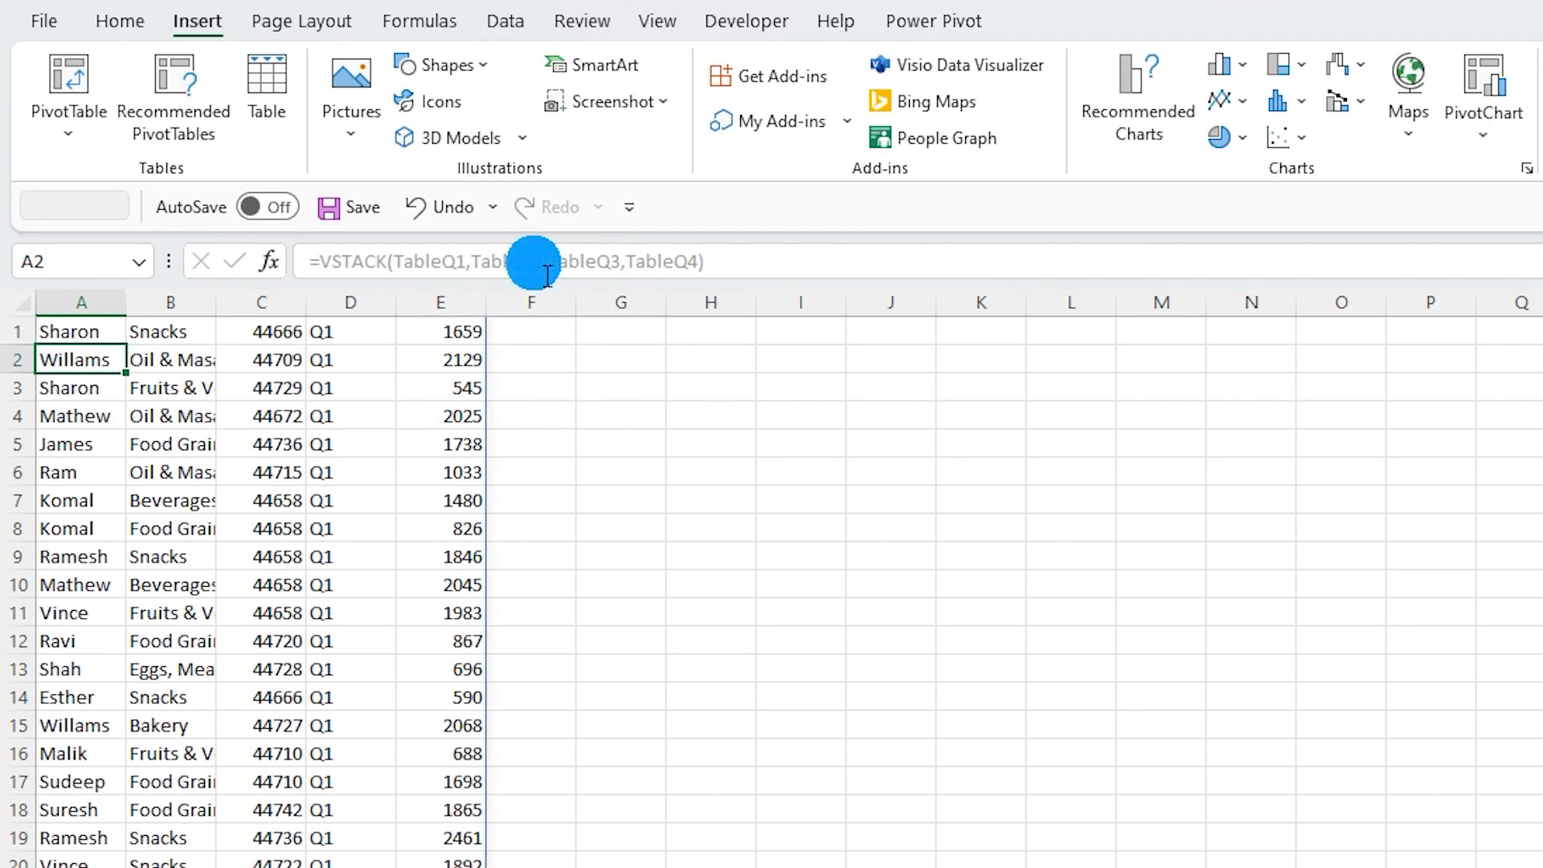
Go to the end of the stacked data and examine its last rows.
key(ctrl+Down)
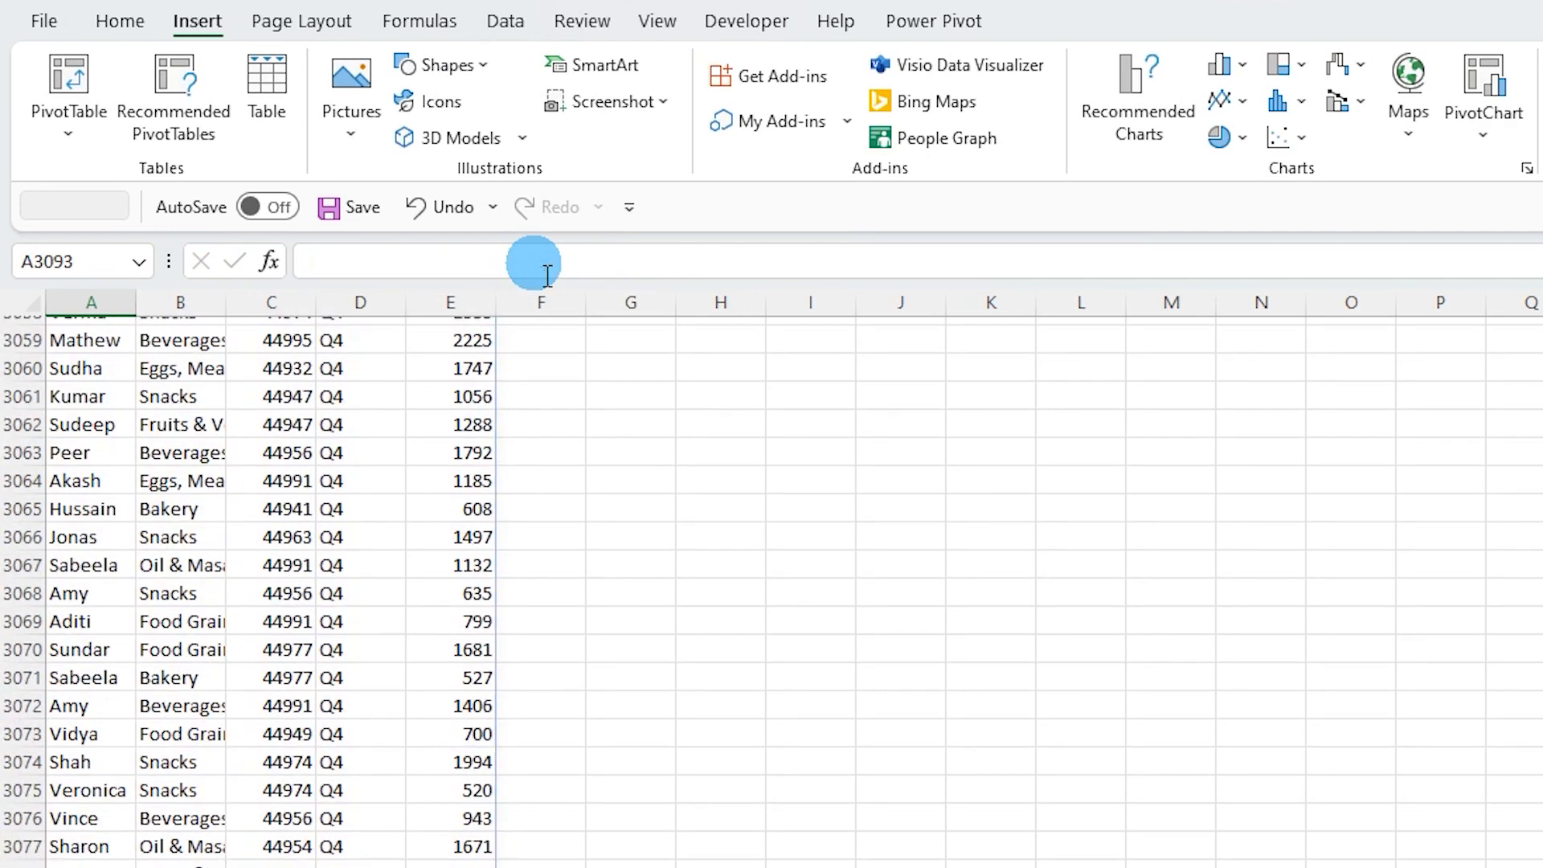
click(546, 274)
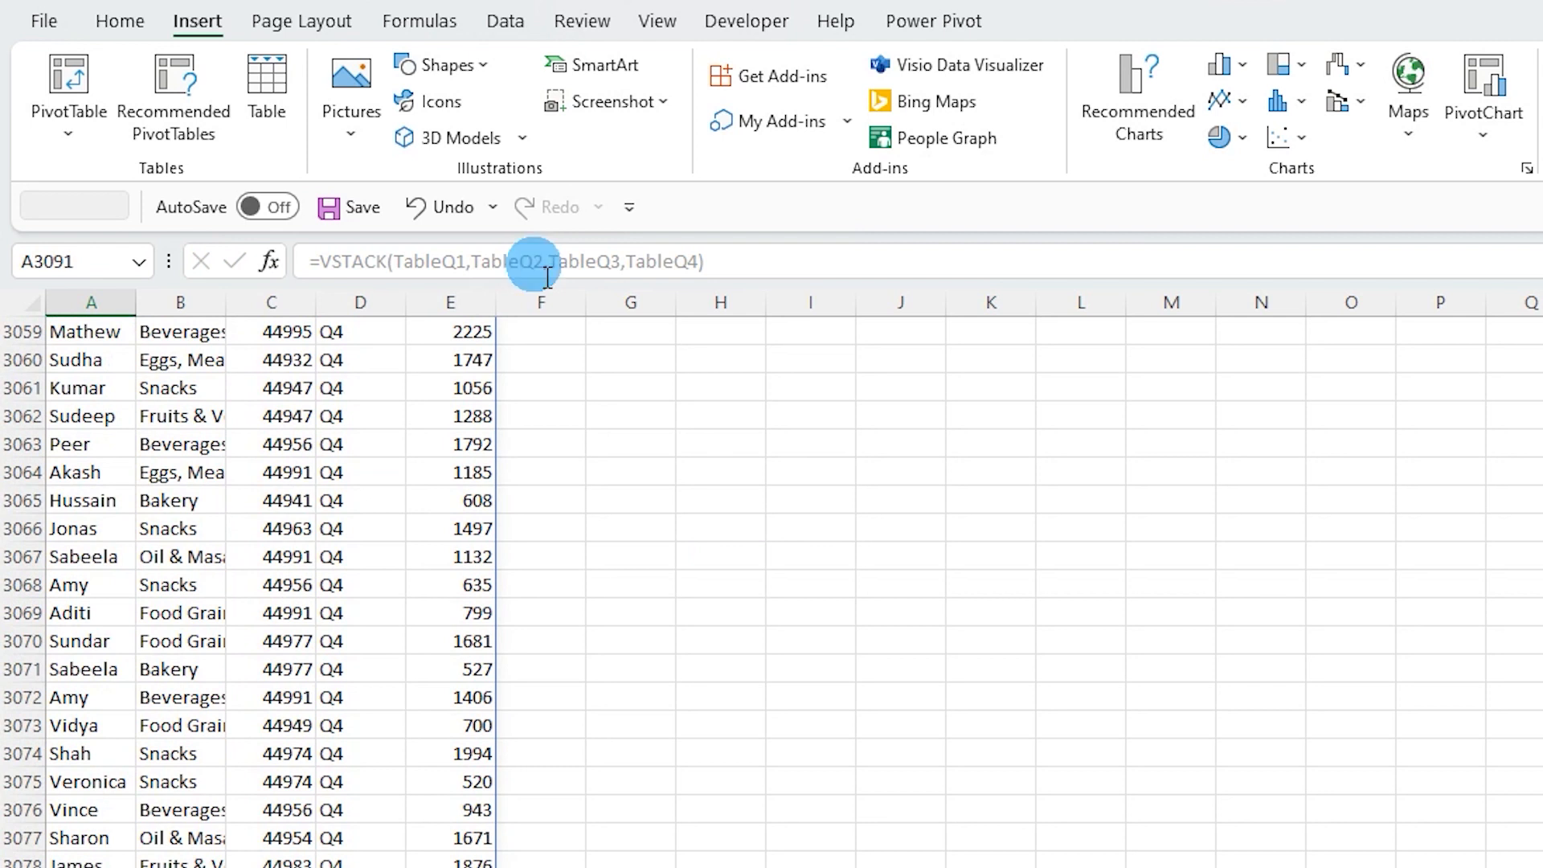
click(360, 867)
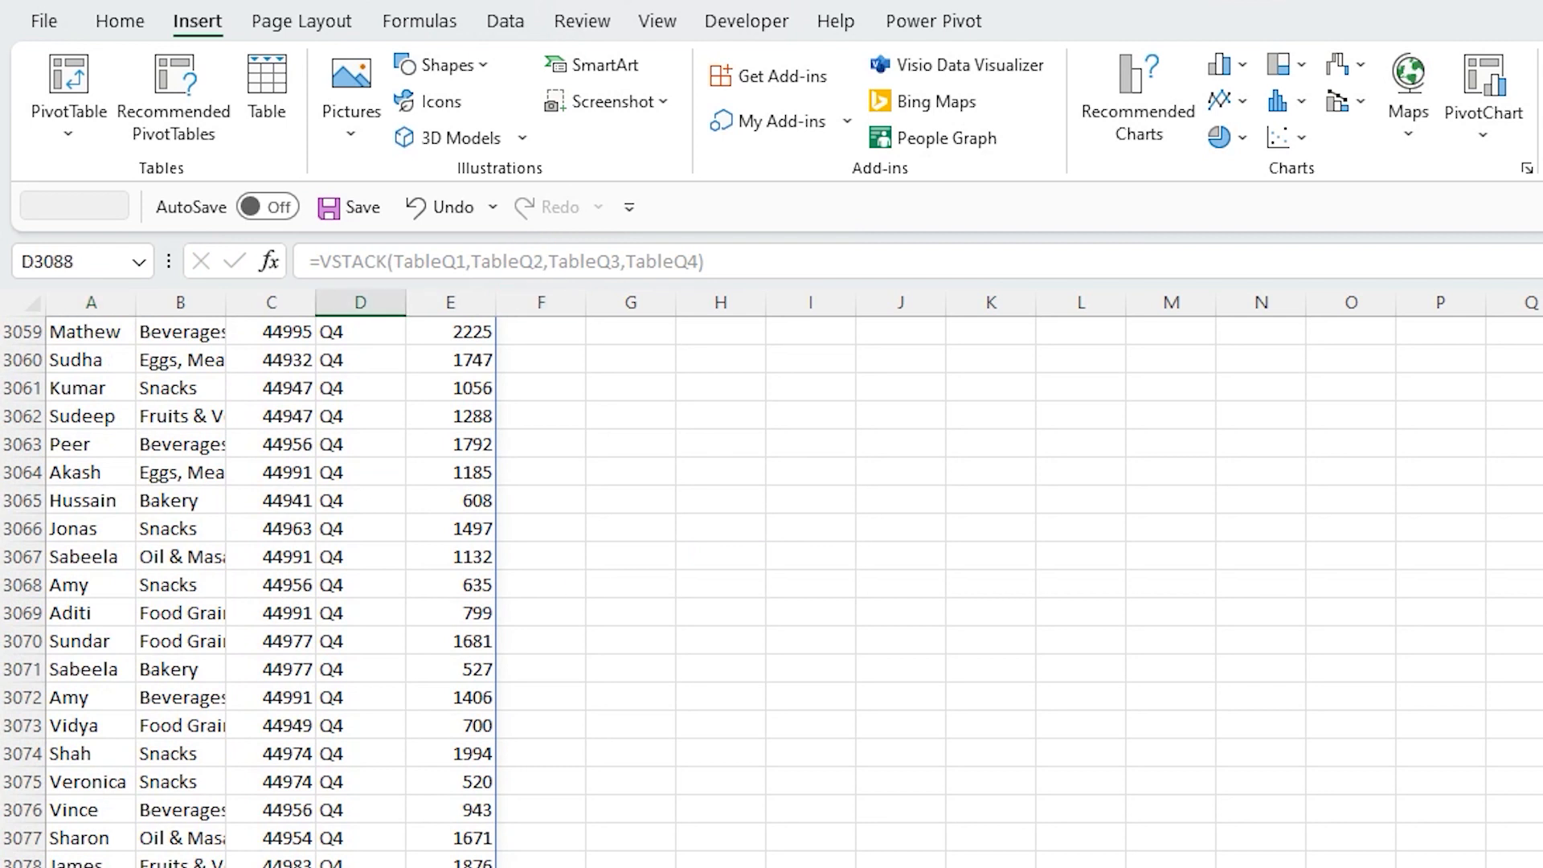
Temporarily add filters to the stacked data to examine the quarter values in column D, and remove the filters.
key(ctrl+Up)
key(ctrl+shift+l)
key(alt+Down)
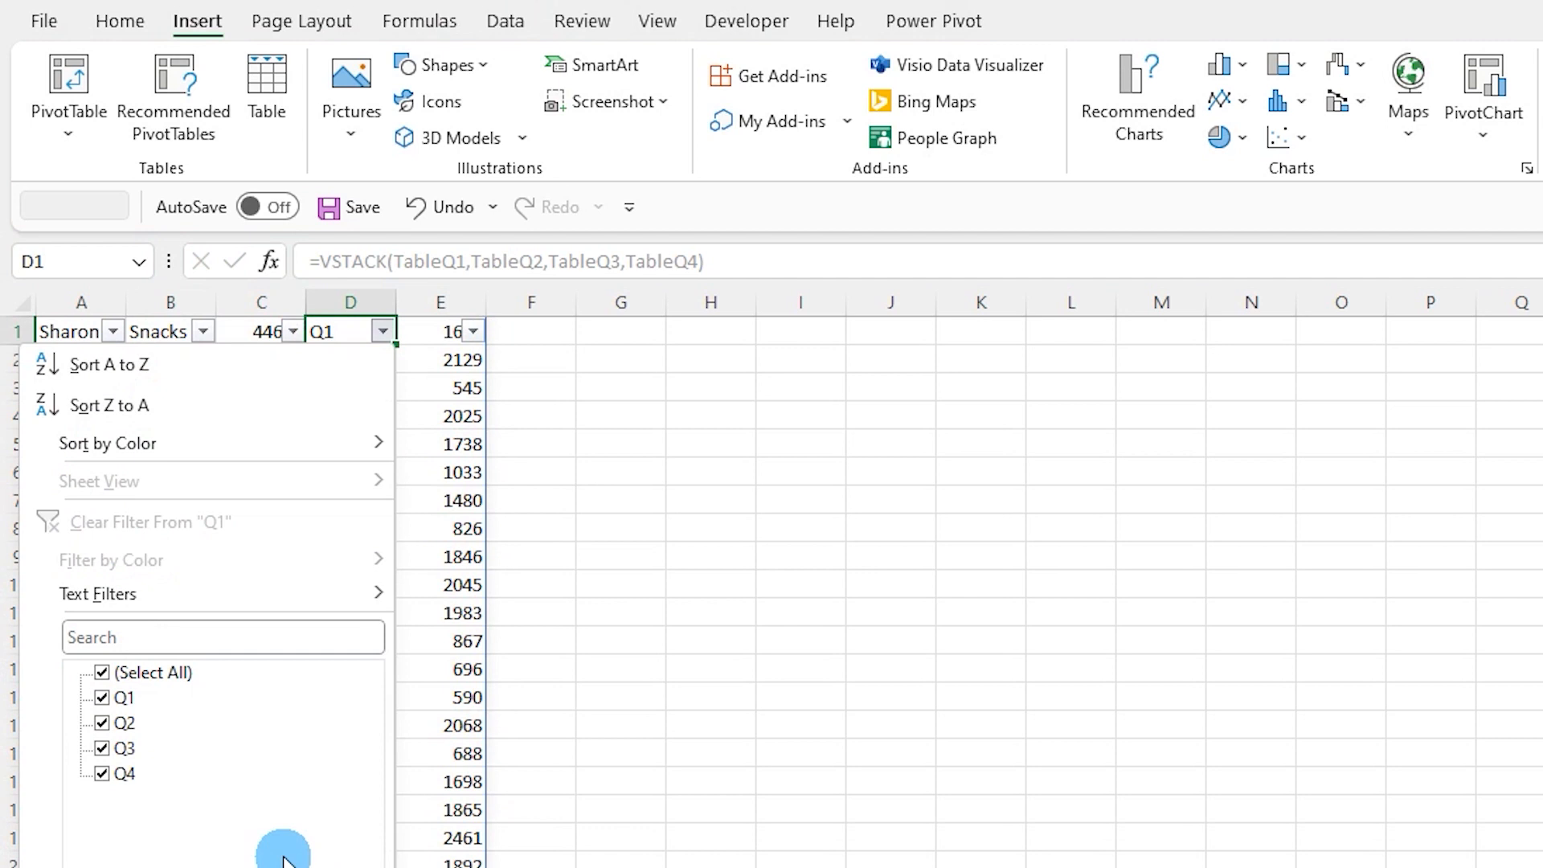
click(346, 867)
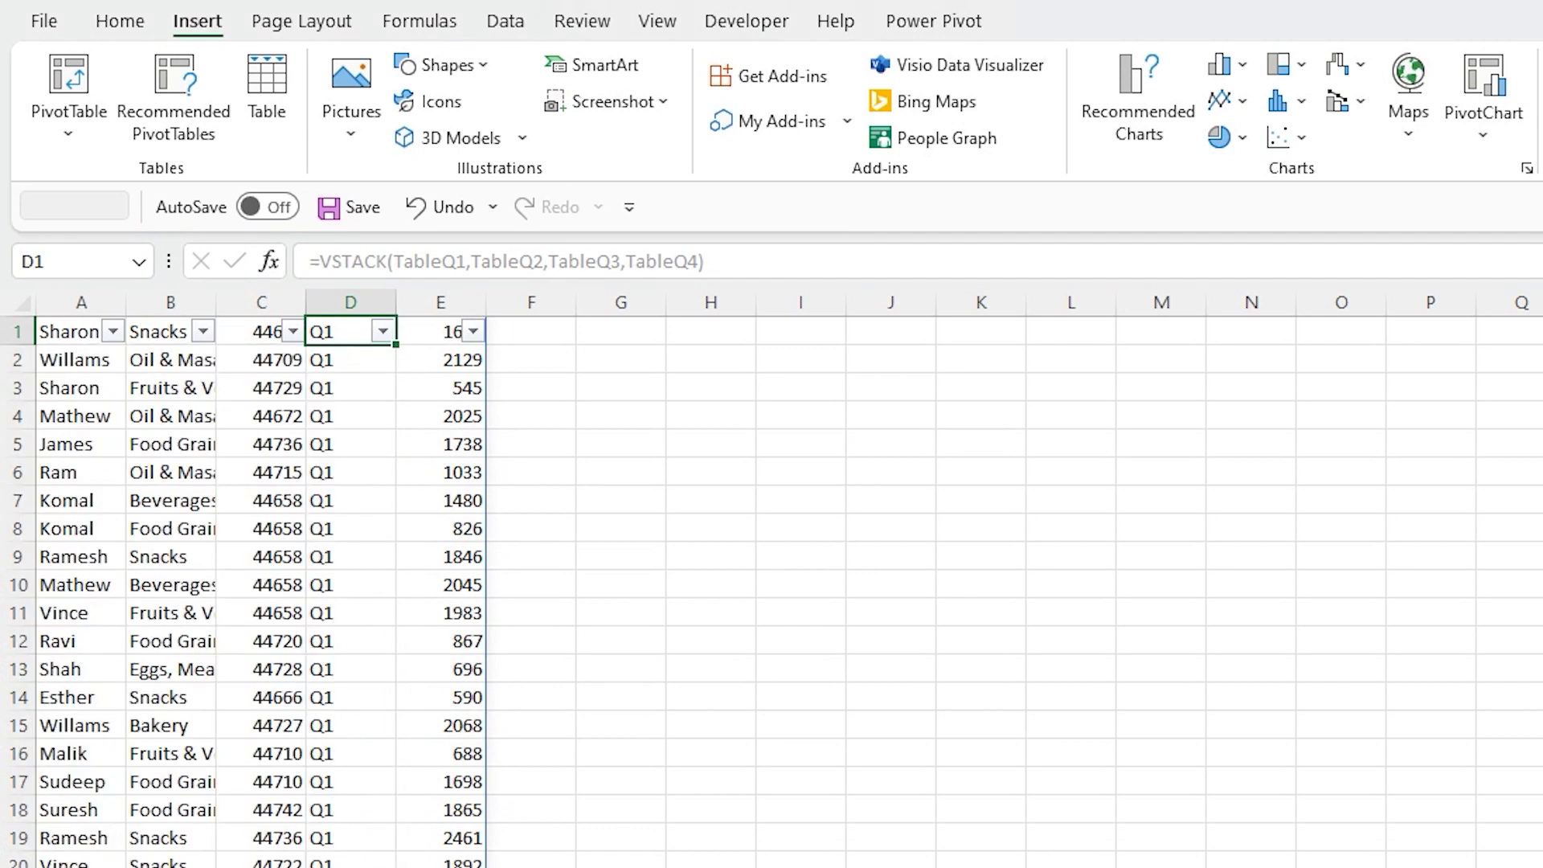
click(282, 558)
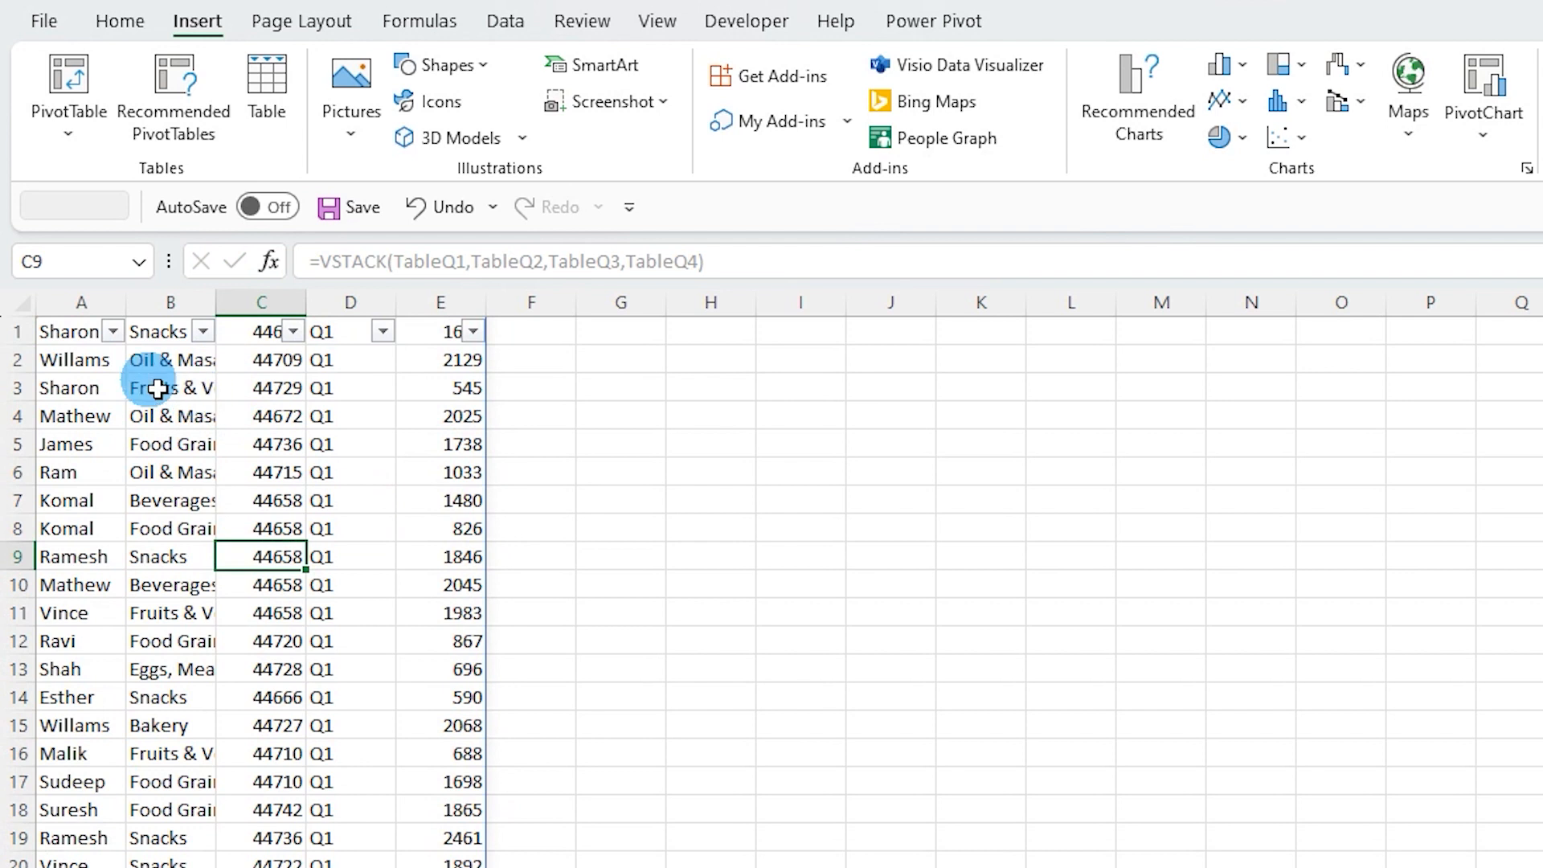
click(52, 333)
key(ctrl+shift+l)
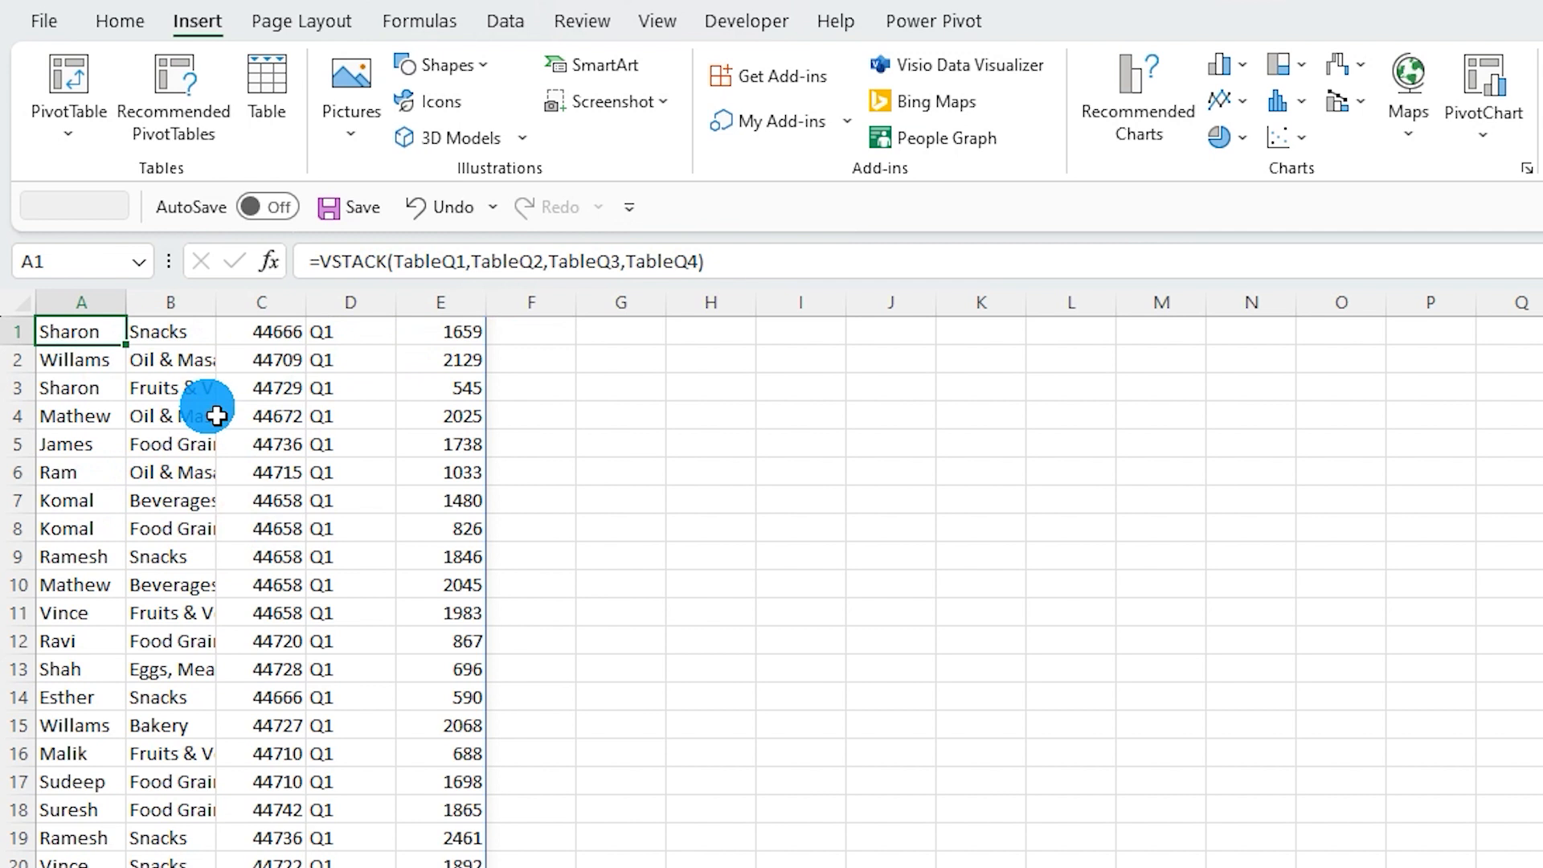
Begin a header array constant as the first VSTACK argument in A1, containing "Name" and "Category".
click(396, 263)
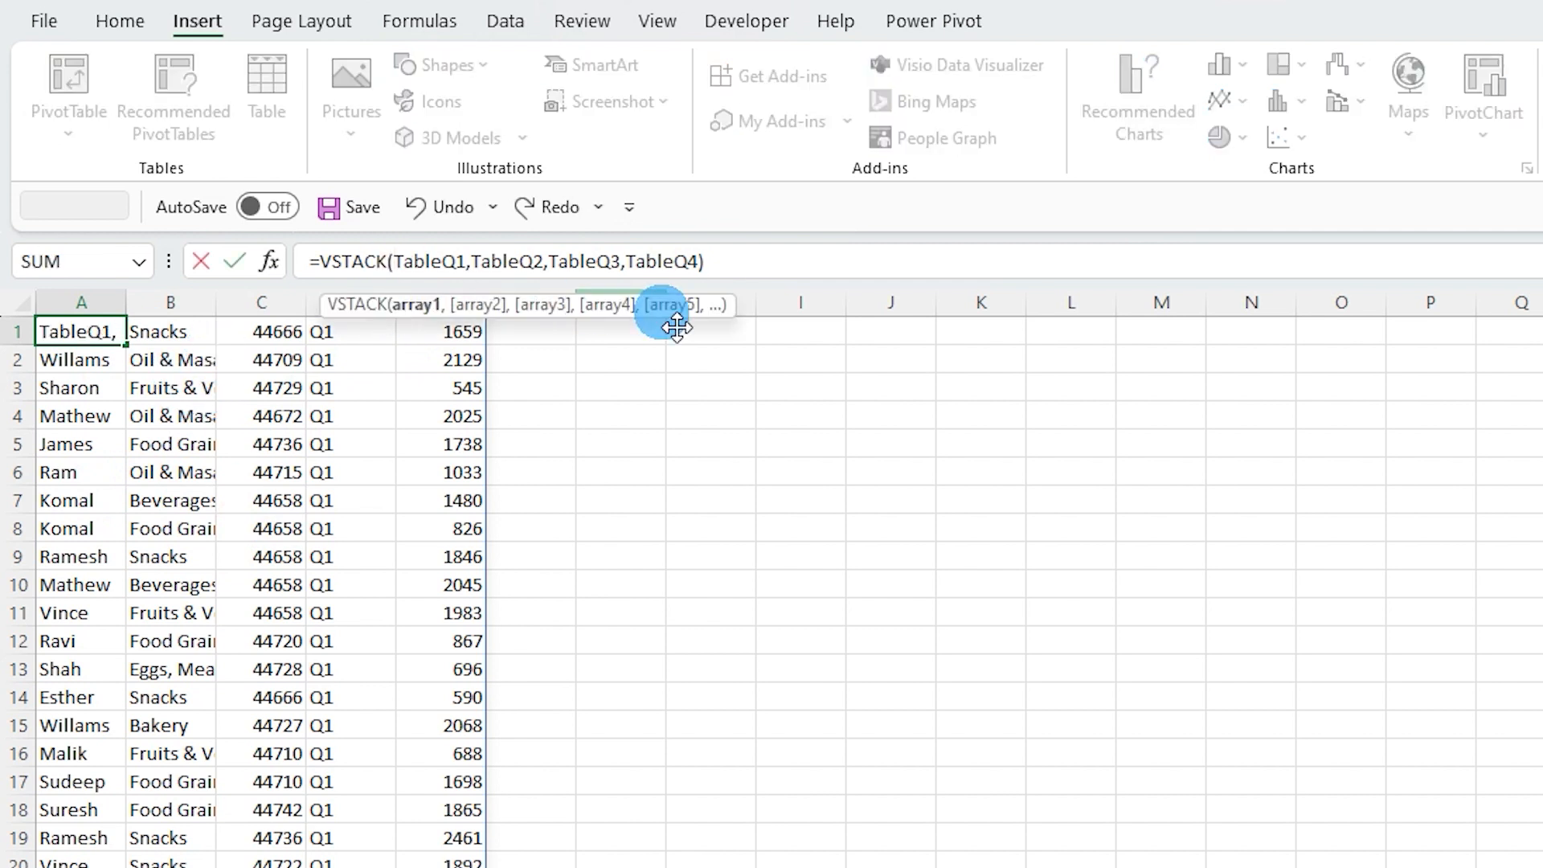
text({")
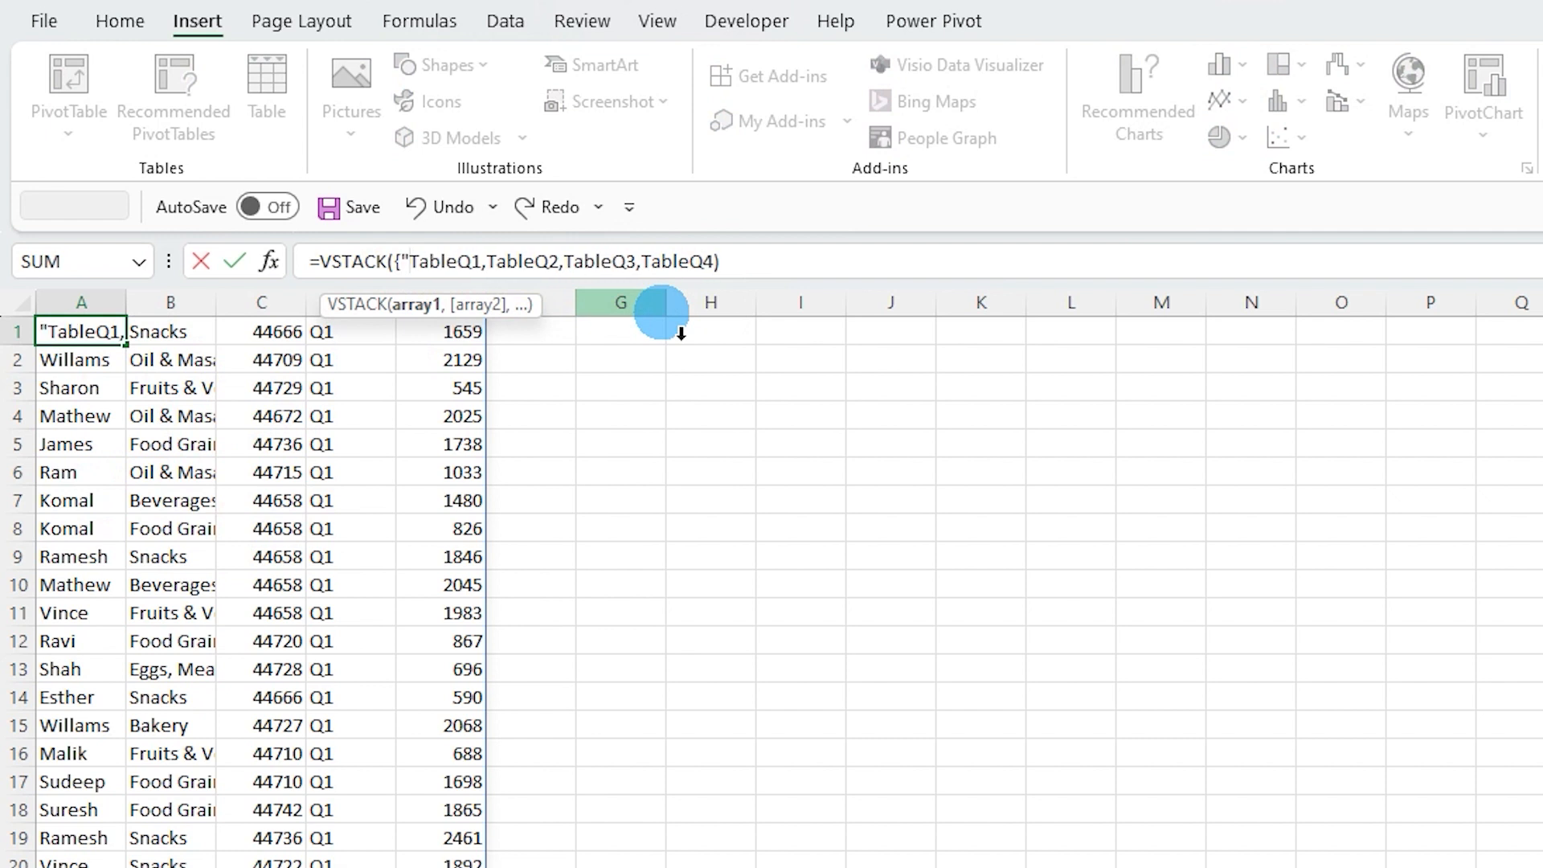
text(Name)
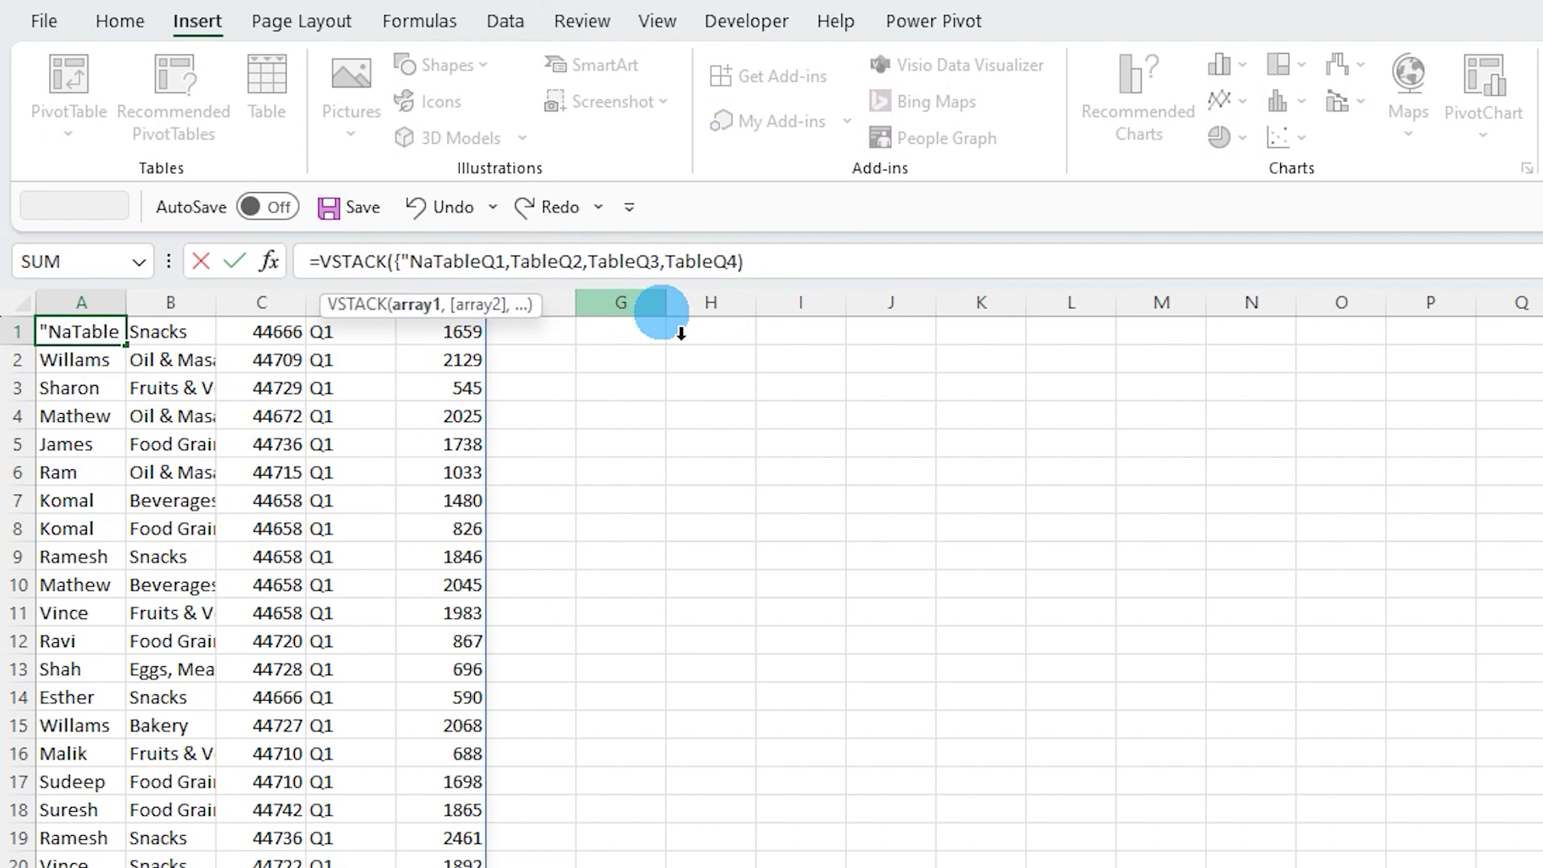
text(",)
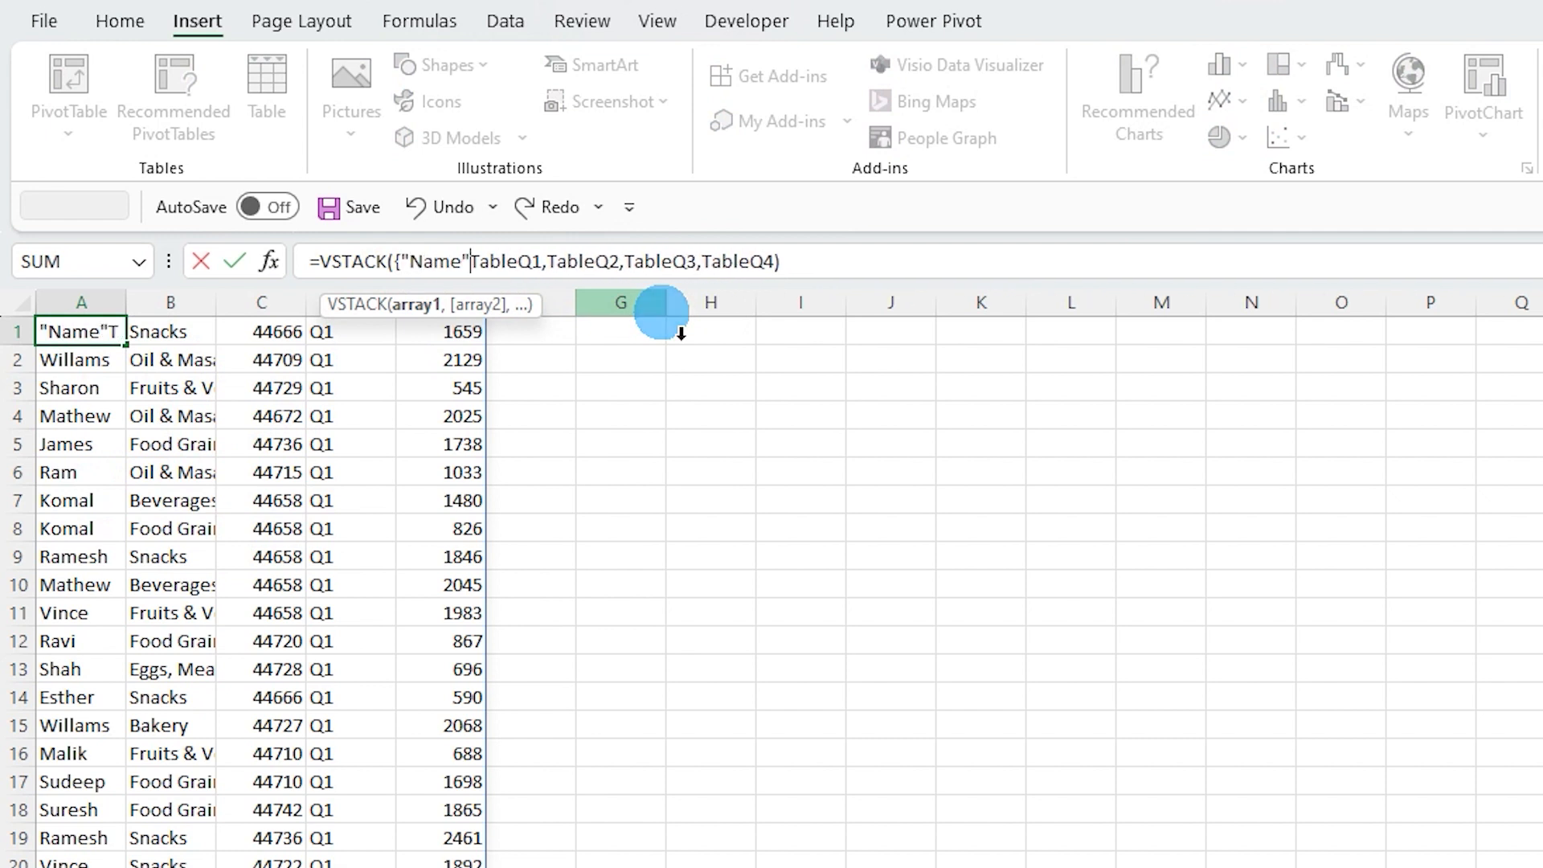
text("Categ)
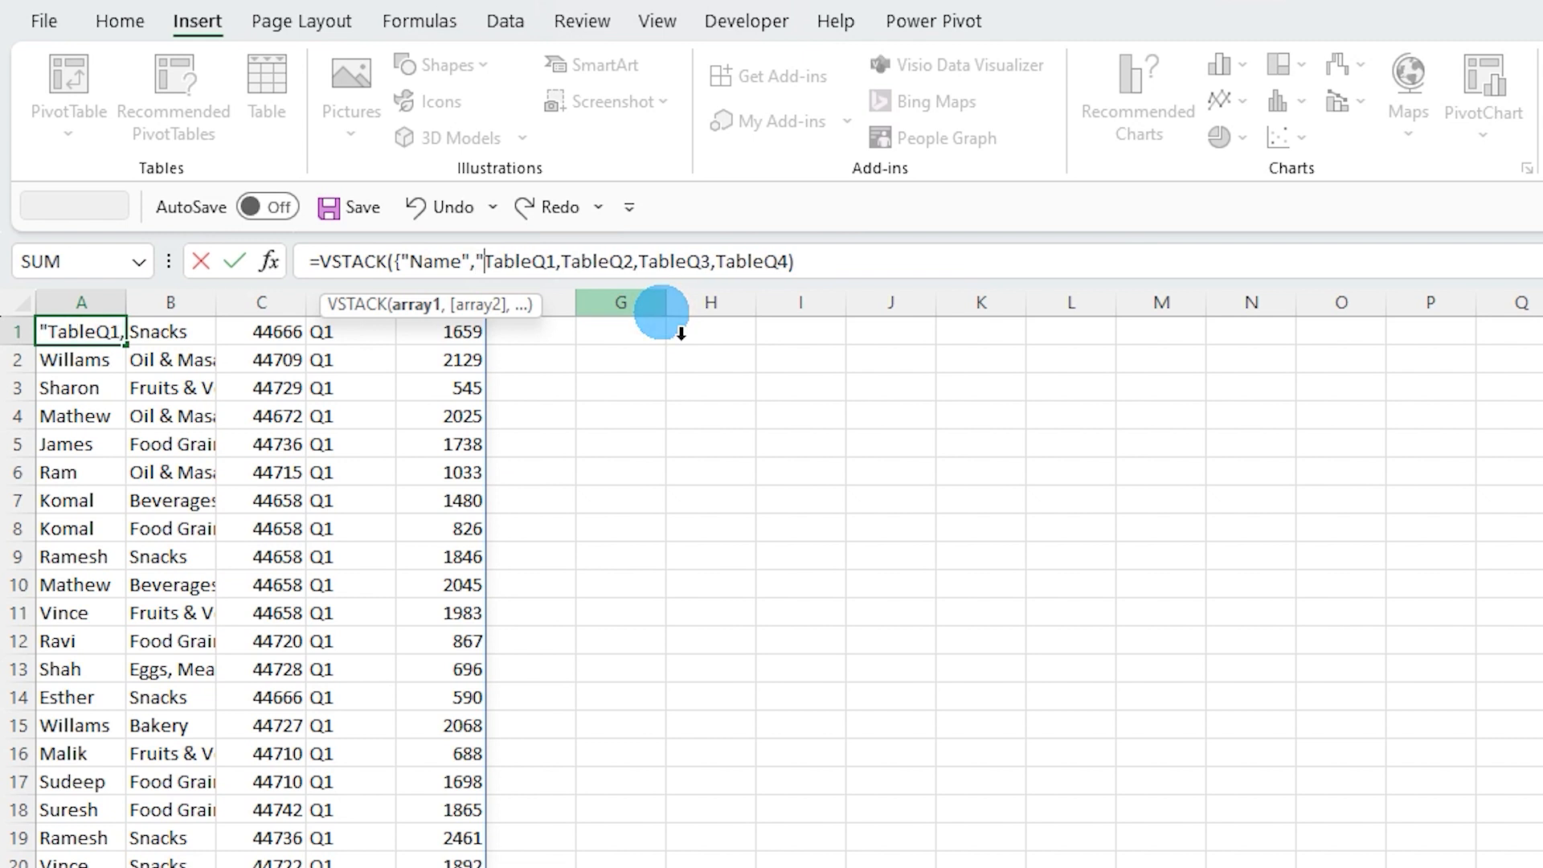
text(ory)
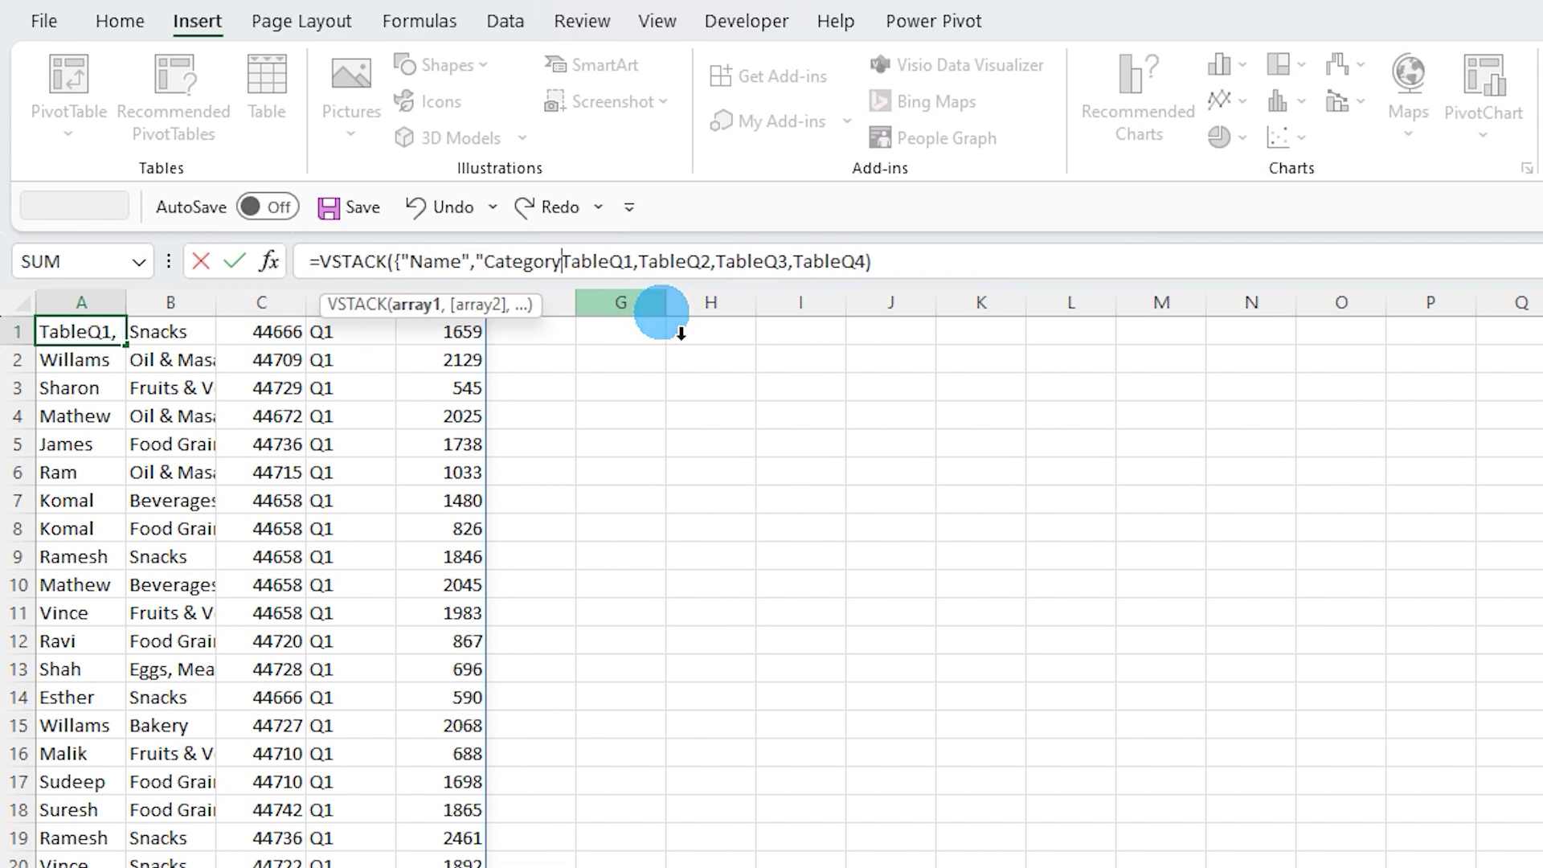
text(",)
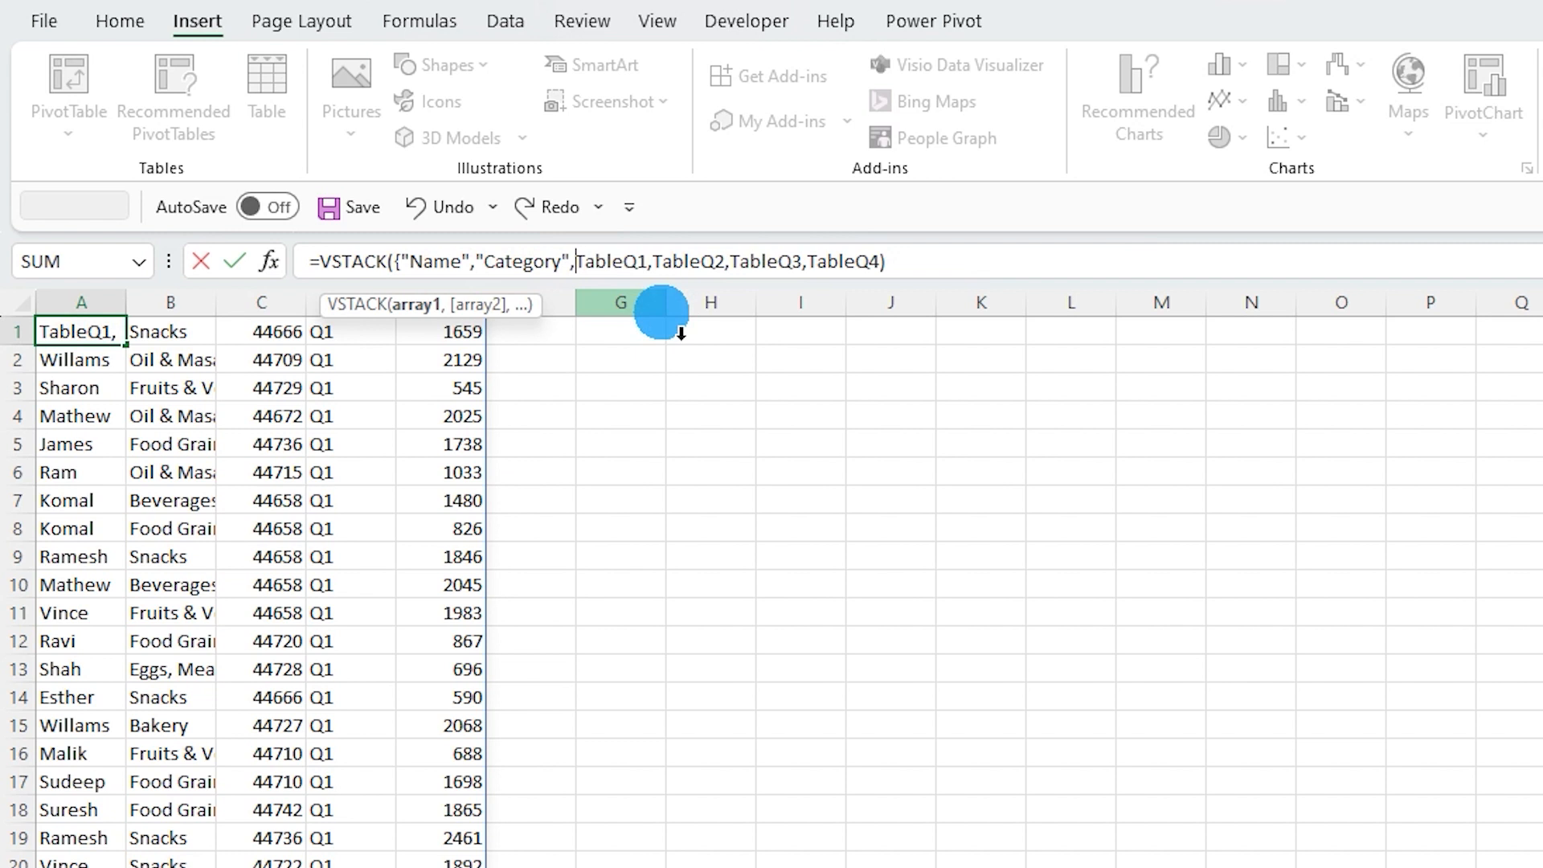
Add "Date", "Quarter" and "Sales" to the header array, close it before TableQ1 and complete the formula.
text("Date")
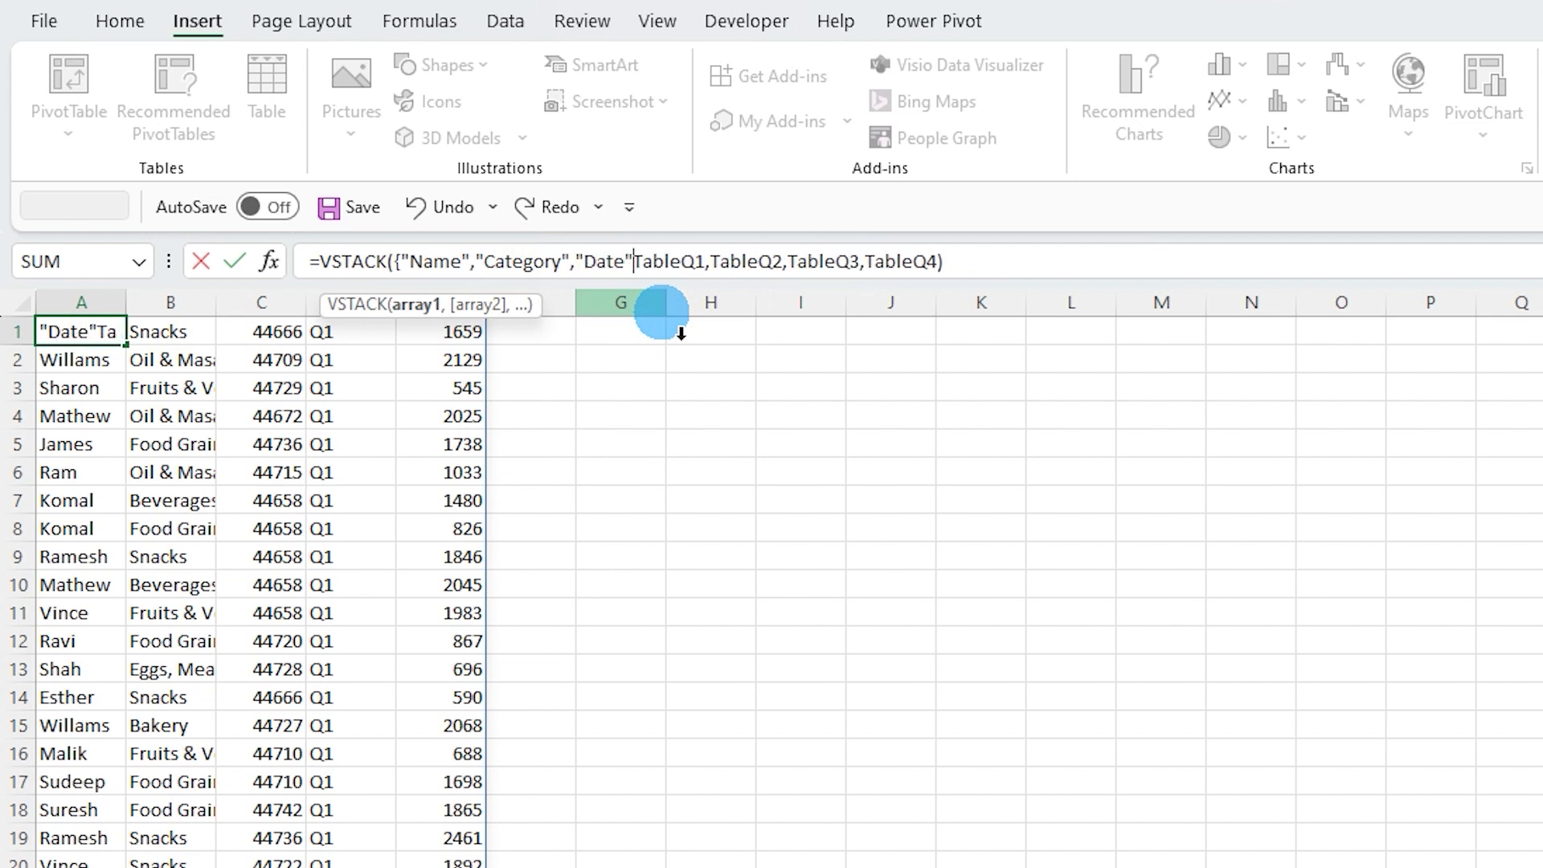
text(,Quar)
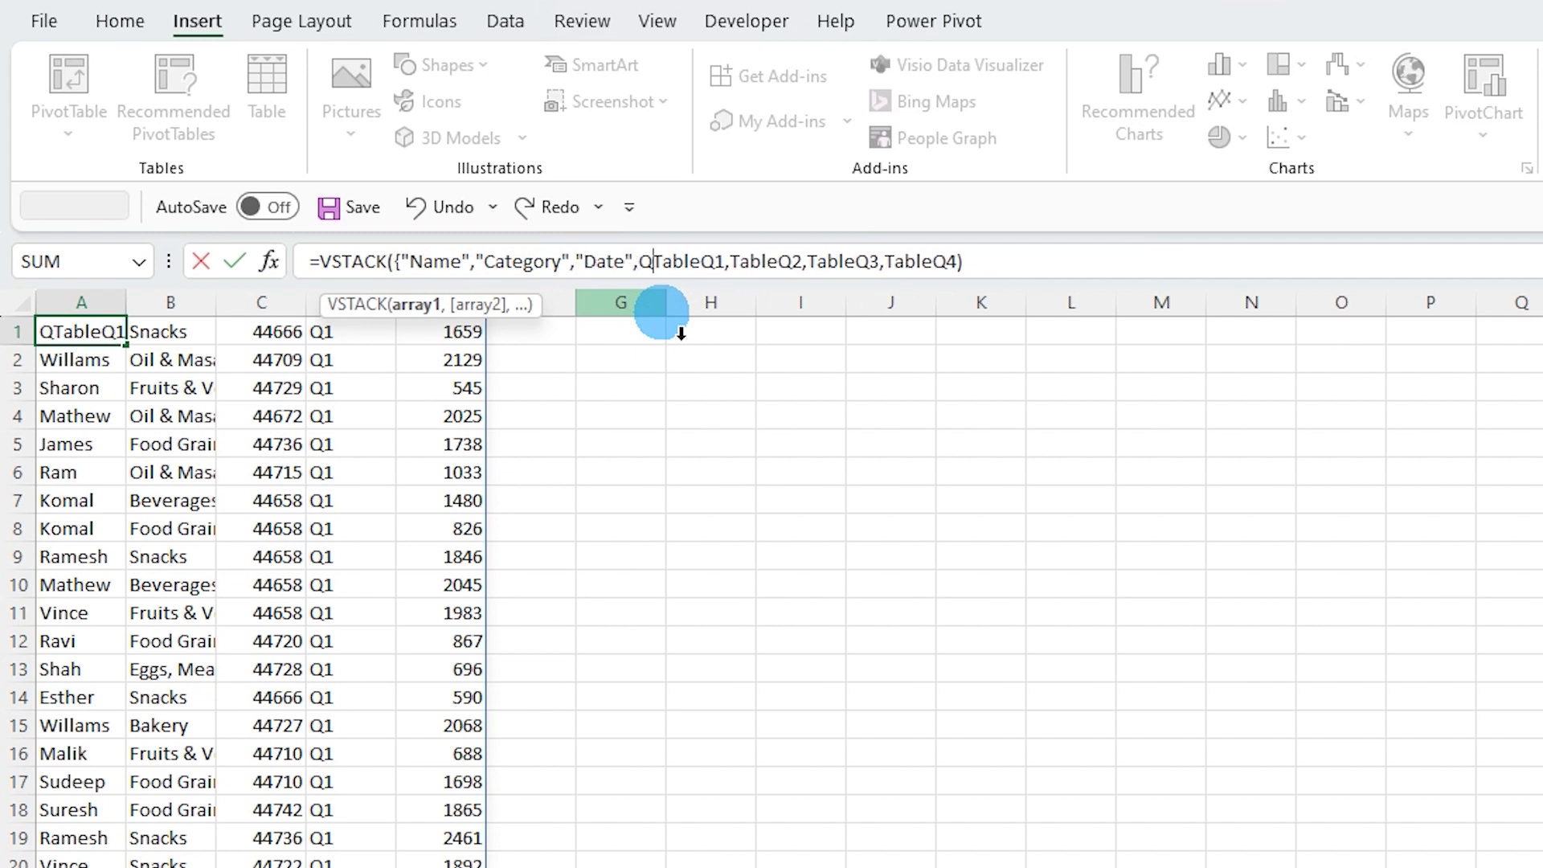
text(ter","Sales)
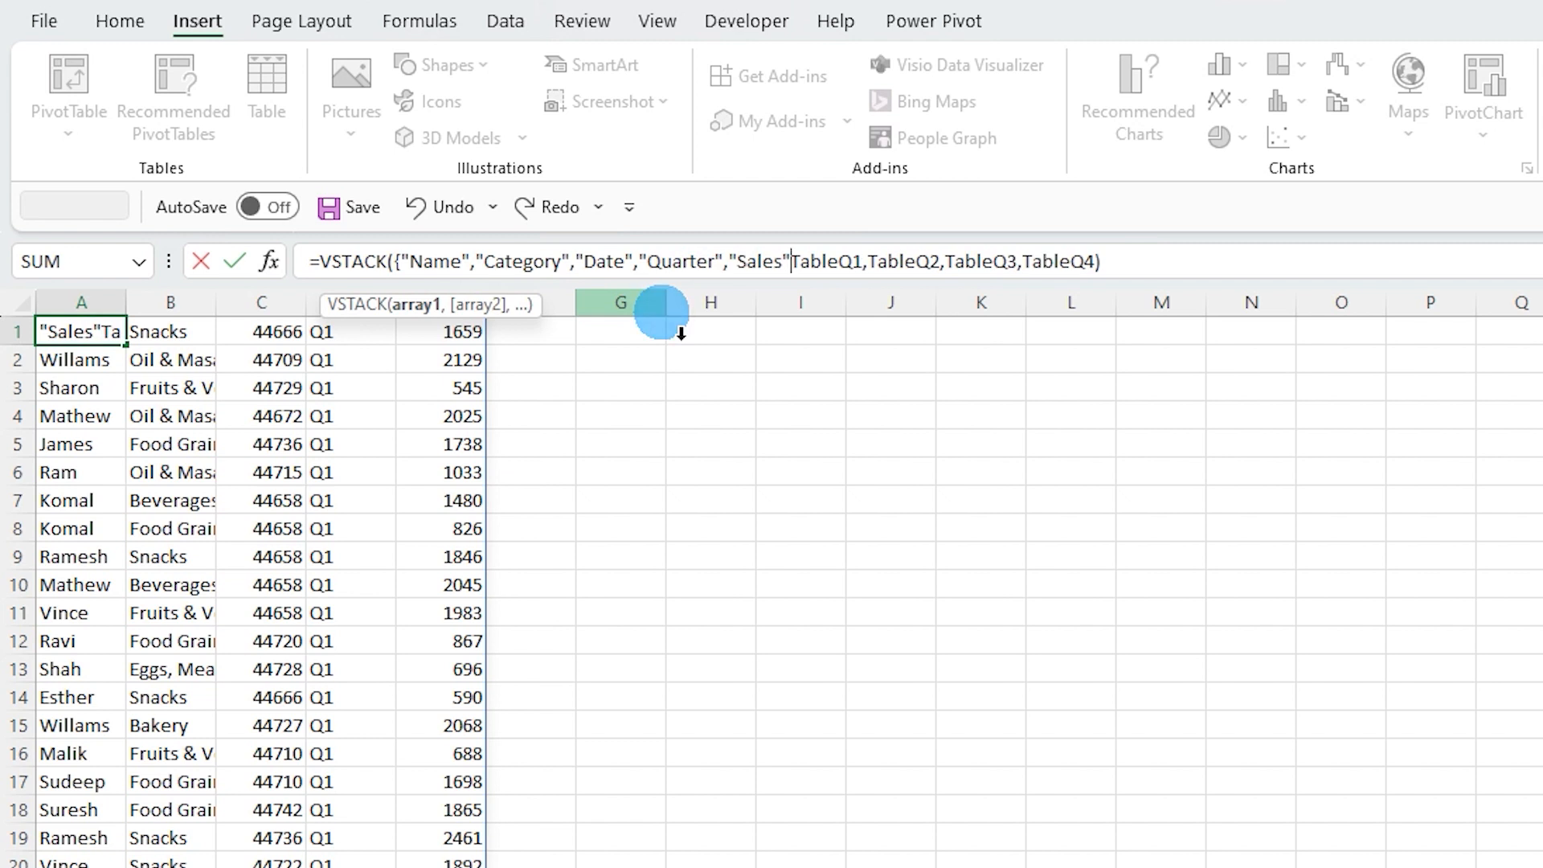
text(})
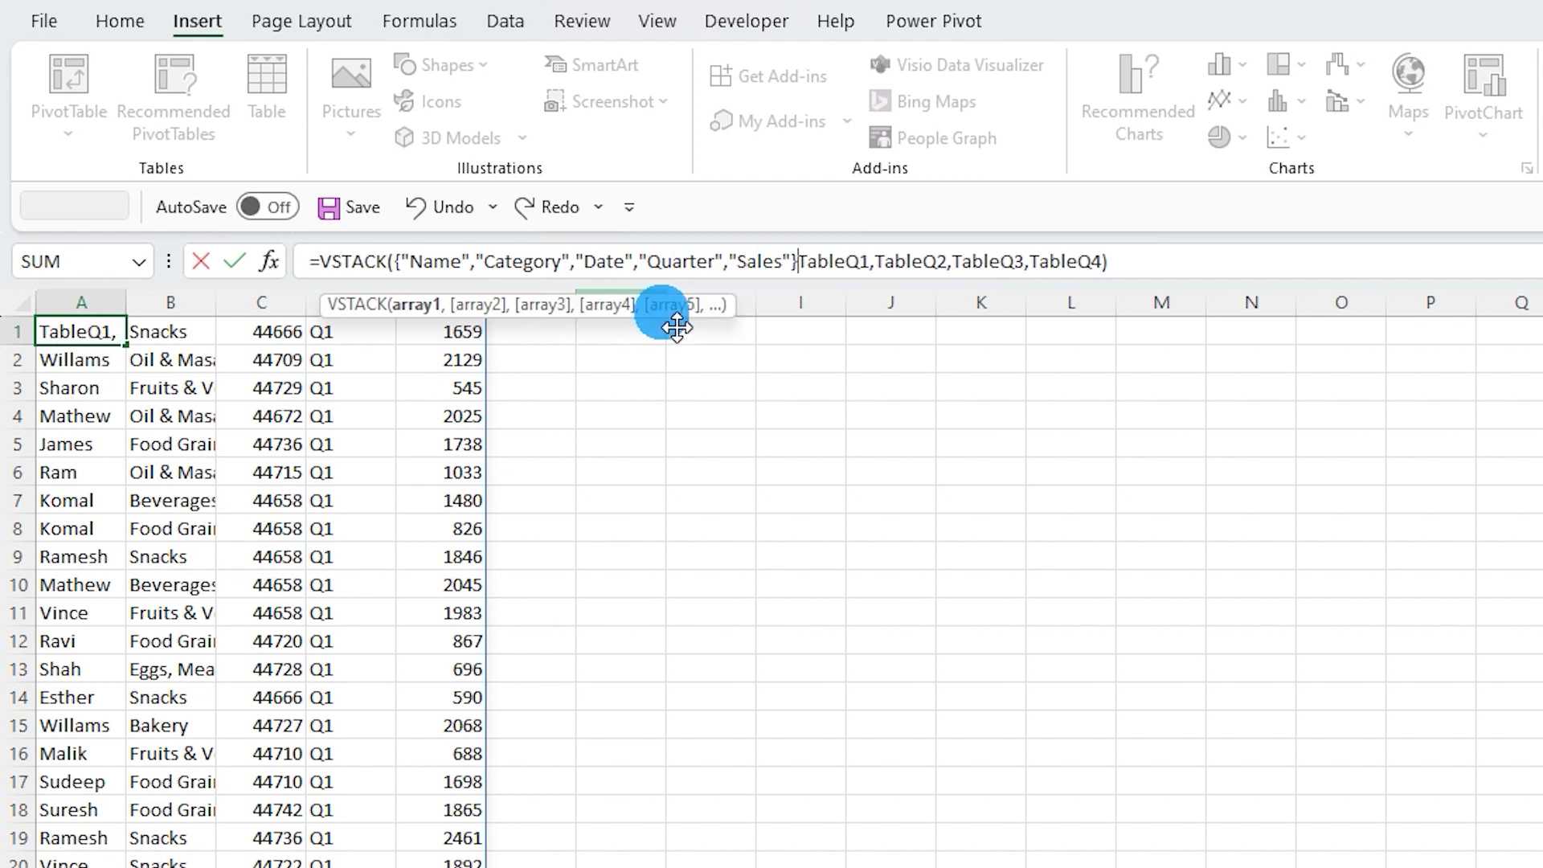
text(,)
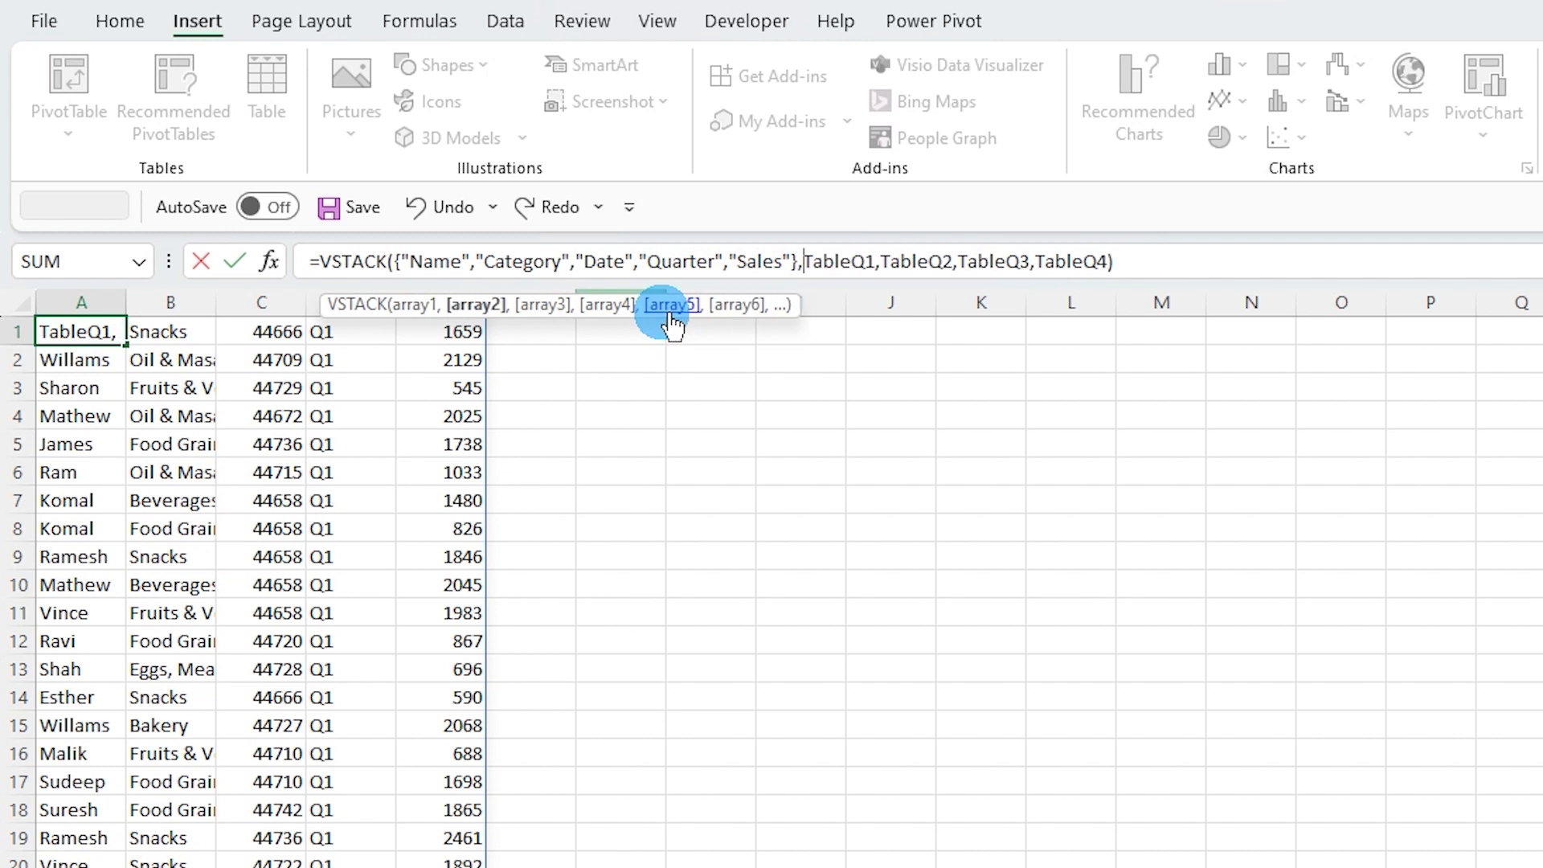
key(Return)
key(Up)
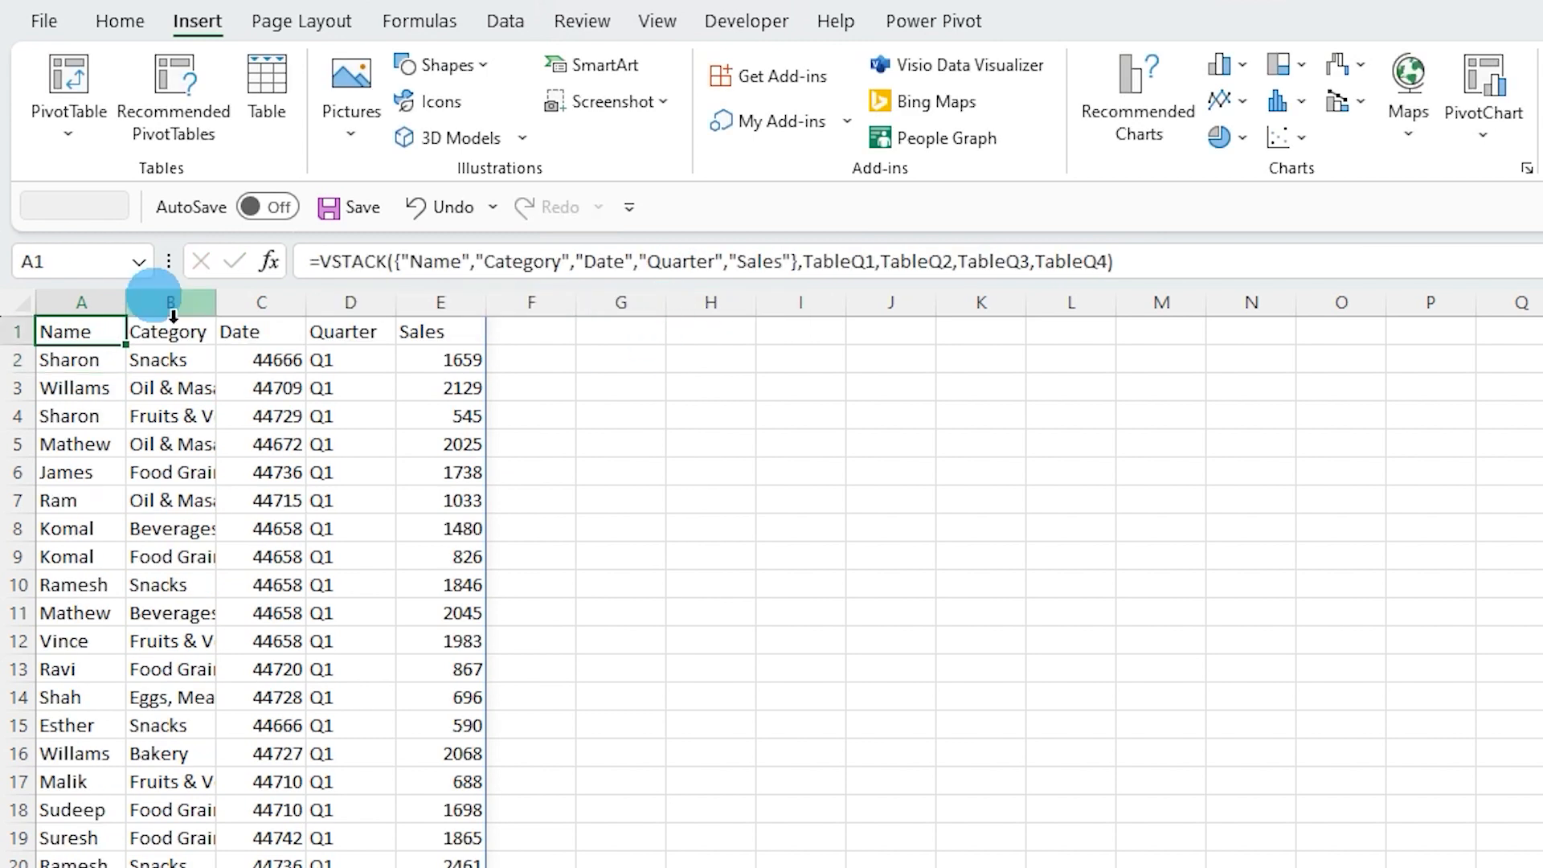
Examine the stacked rows beneath the header row.
scroll(300, 630, down, 6)
scroll(303, 637, up, 6)
scroll(311, 746, down, 8)
scroll(311, 746, down, 1)
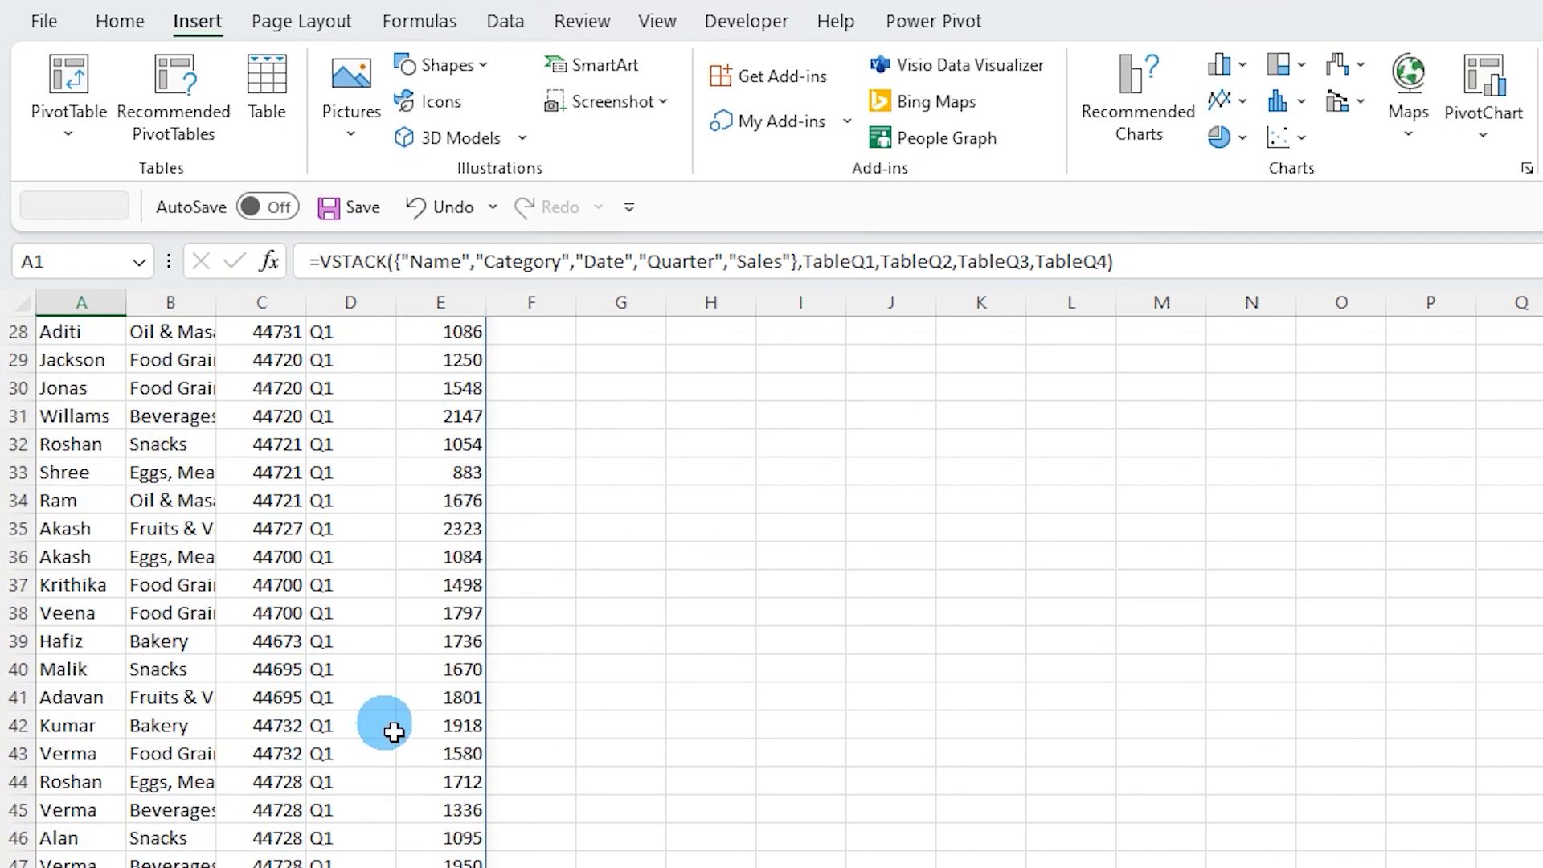
click(361, 672)
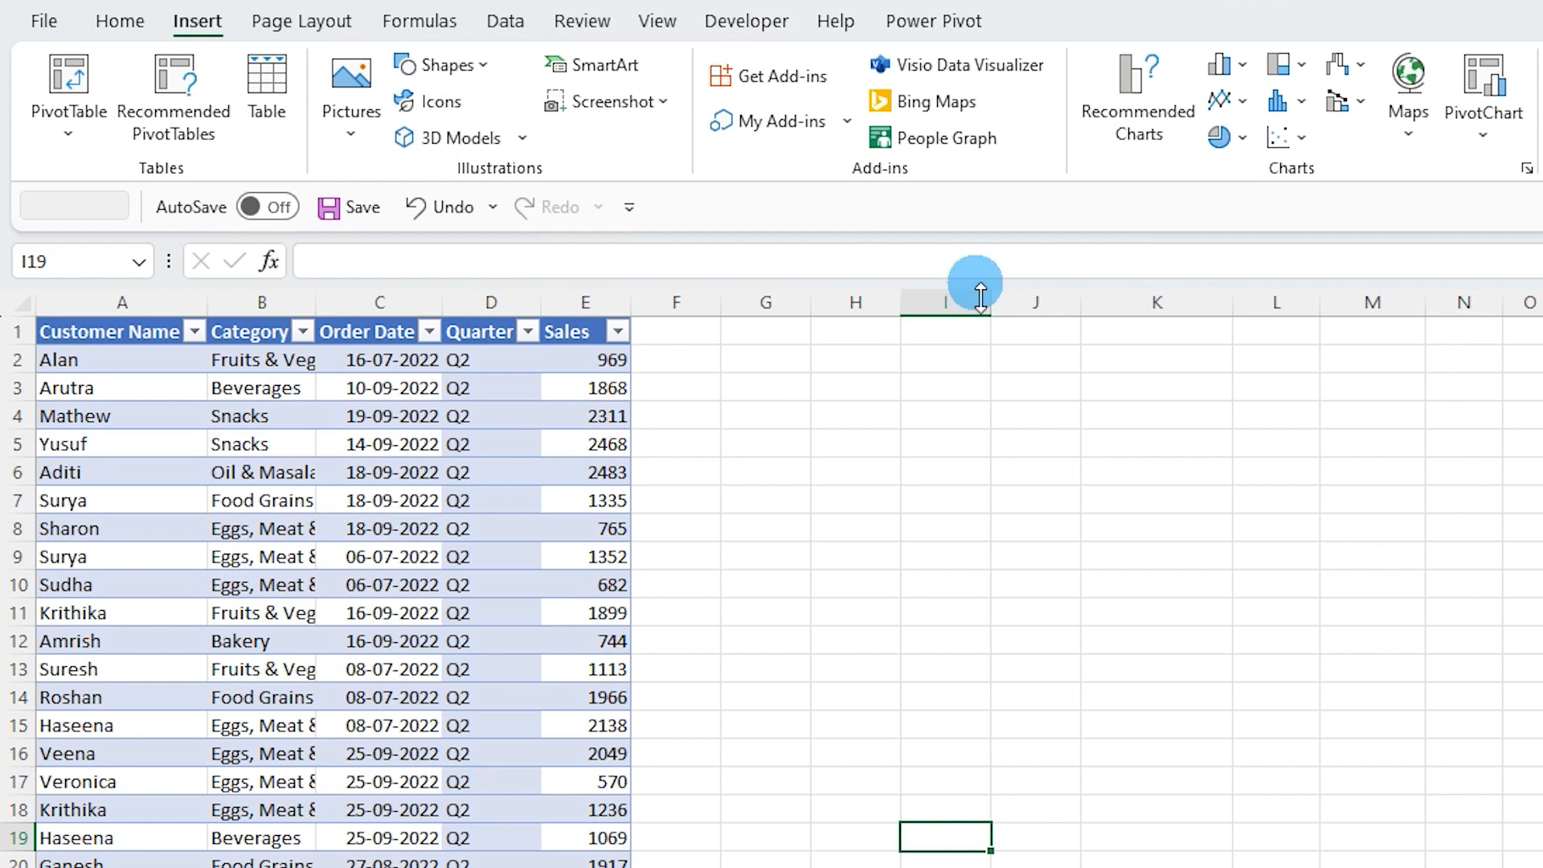
Start a VSTACK formula in cell I2 of the Q2 sheet, referencing sheets Q1 through Q4 and the range A2:E5.
click(974, 357)
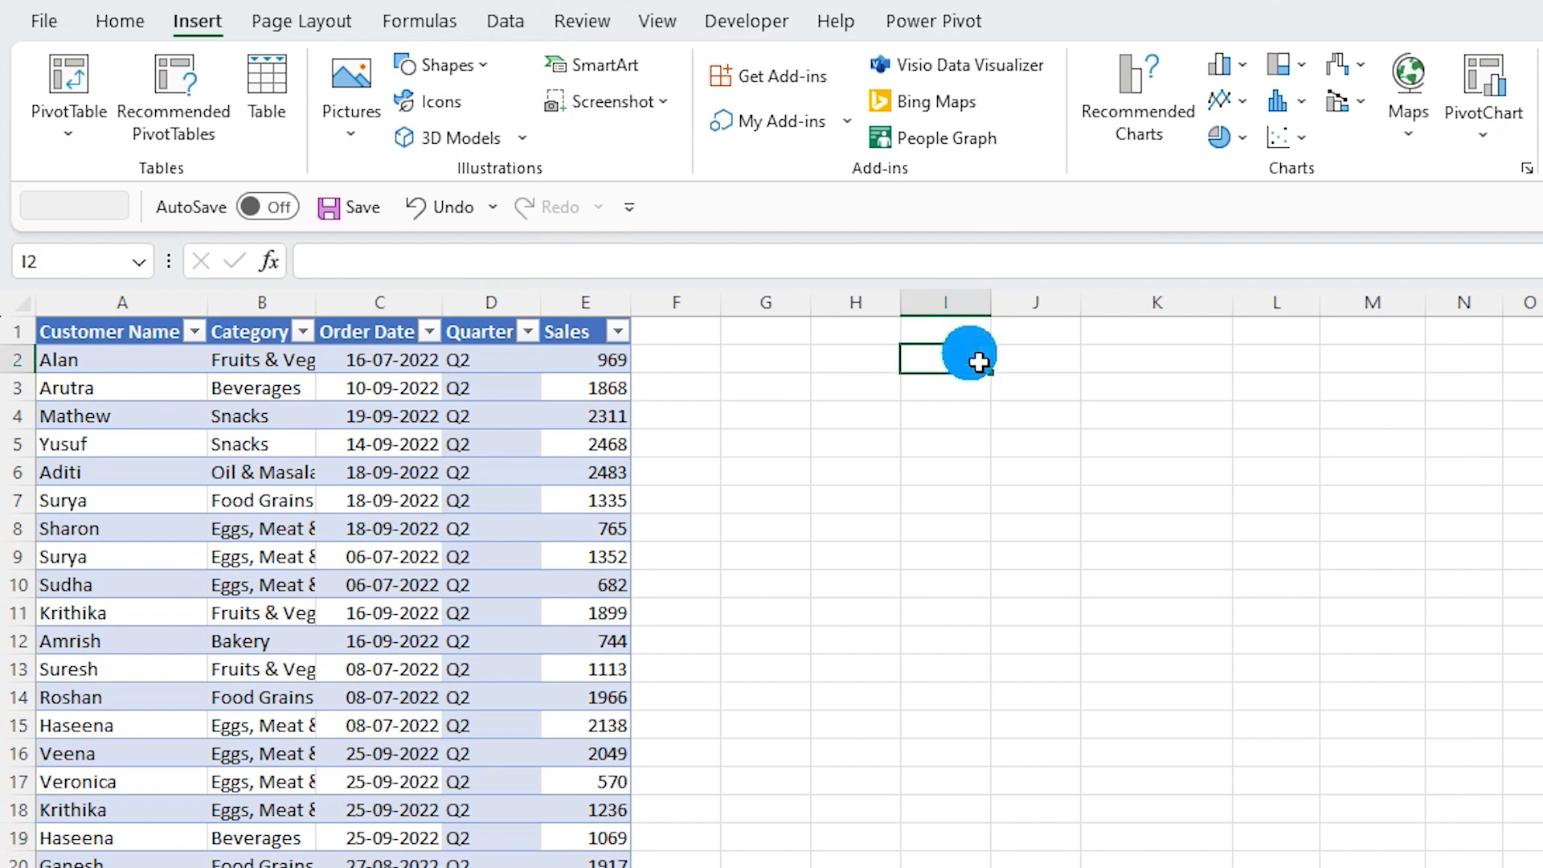
text(=vst)
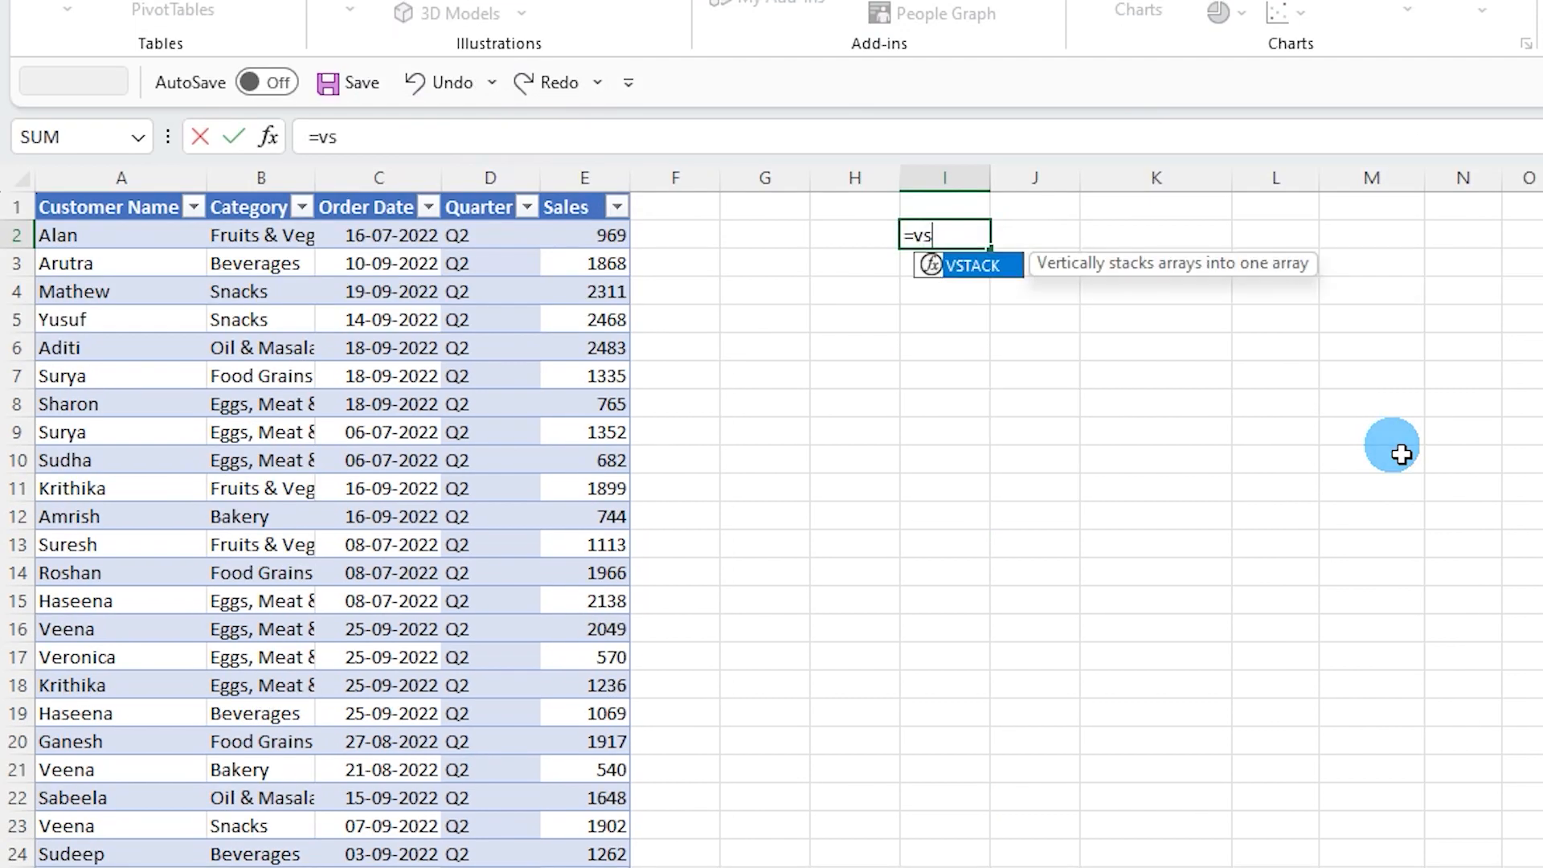
key(Tab)
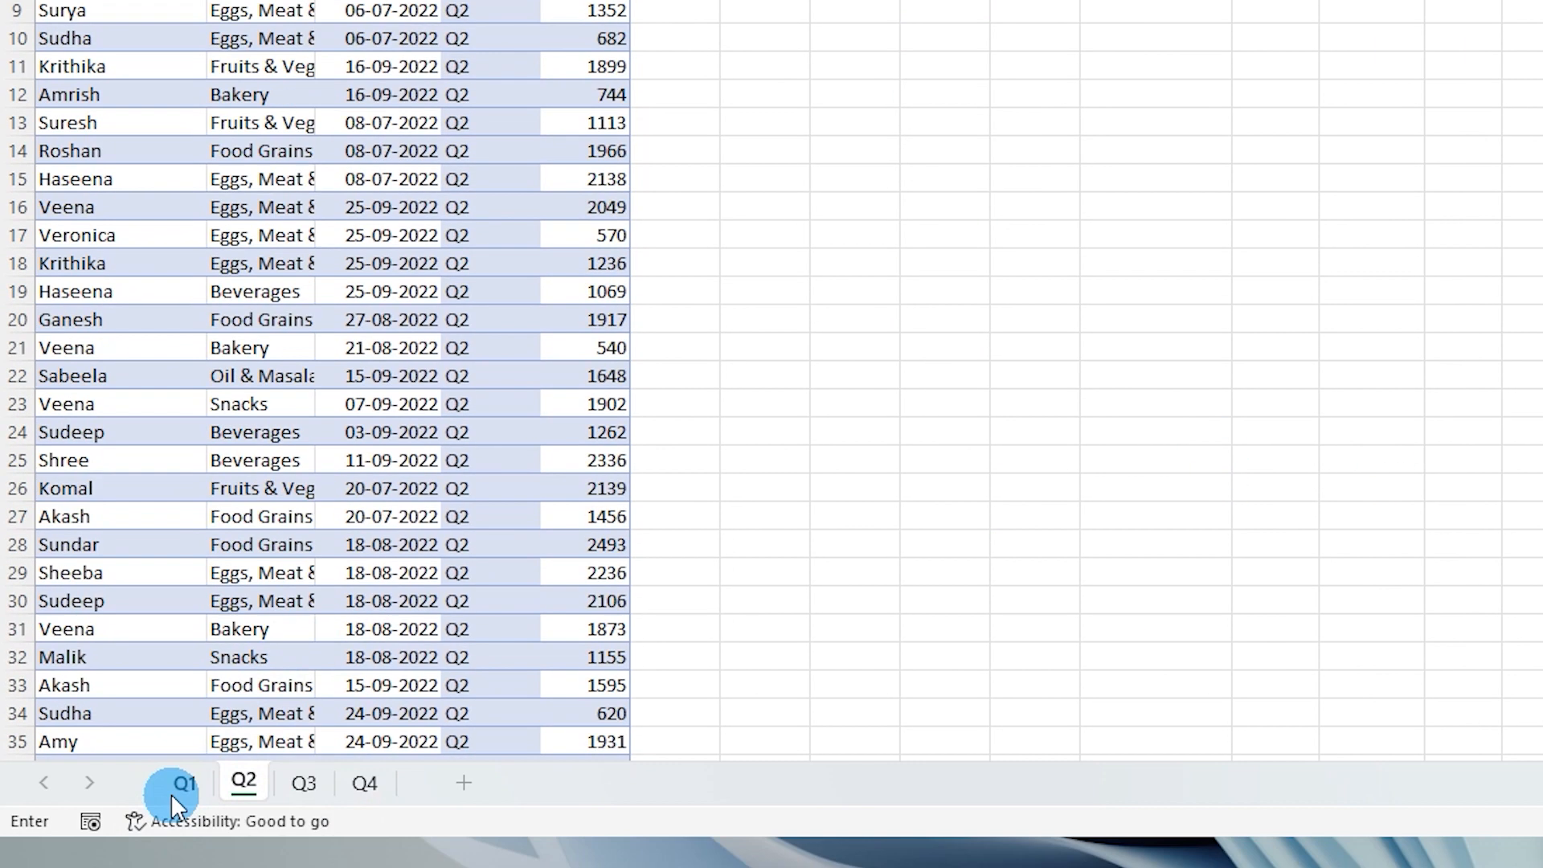
click(178, 789)
shift+click(359, 792)
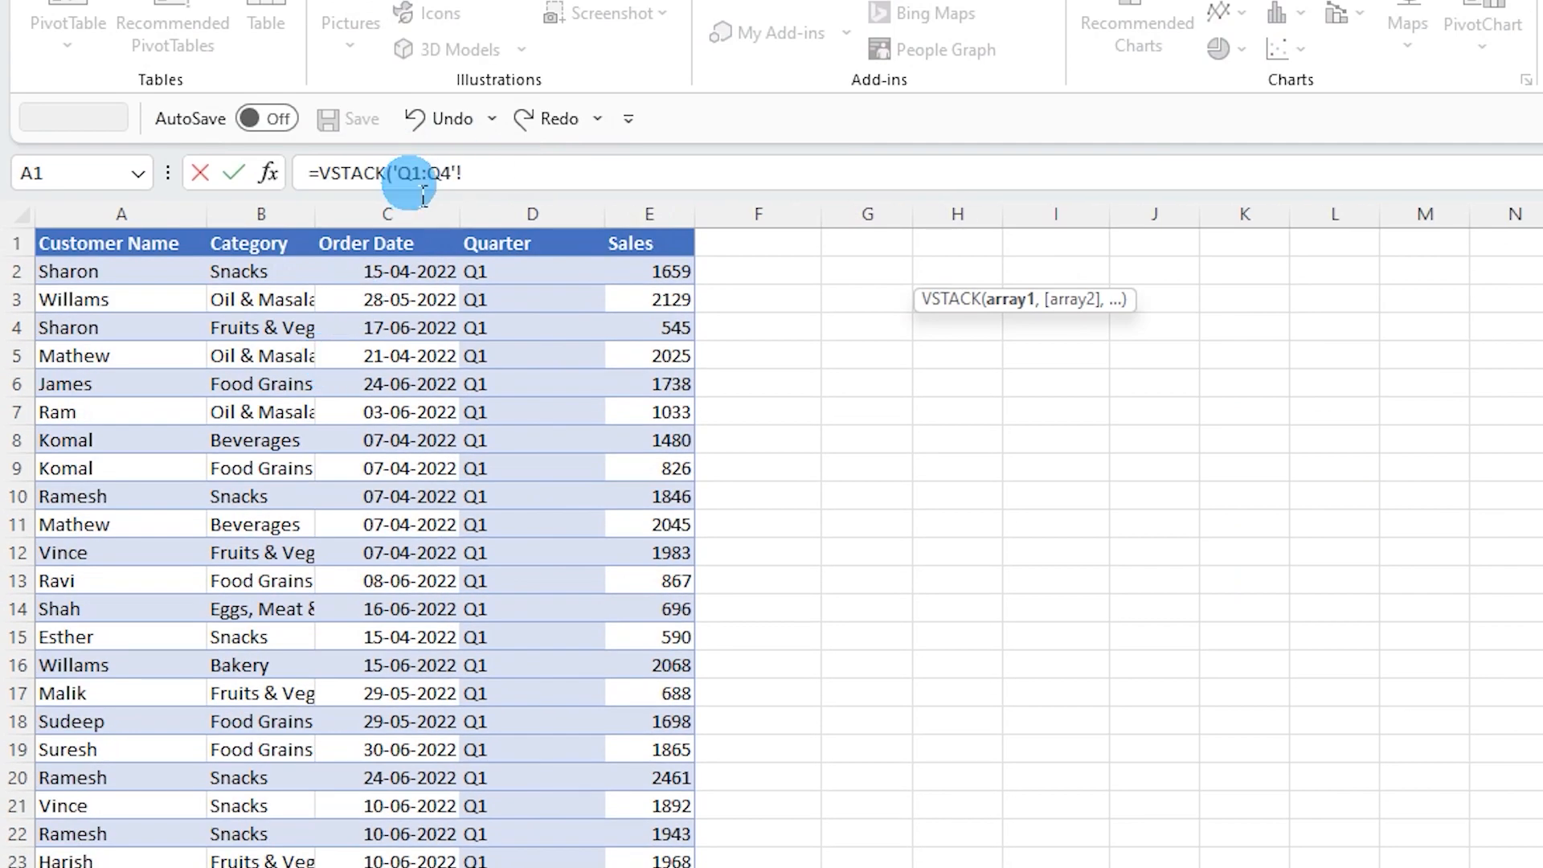
click(480, 176)
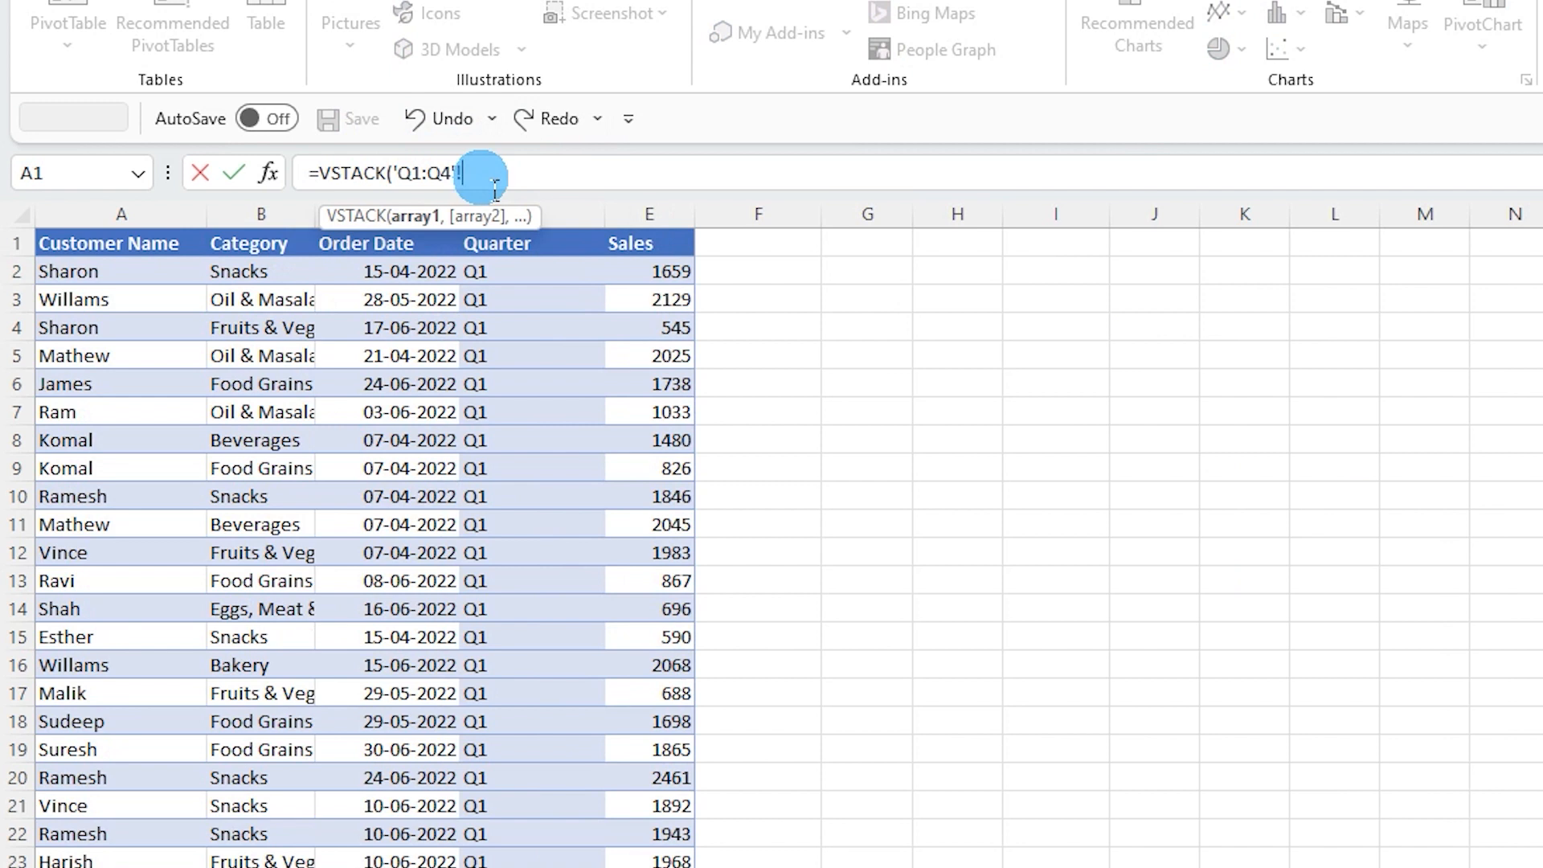
drag(75, 273, 651, 377)
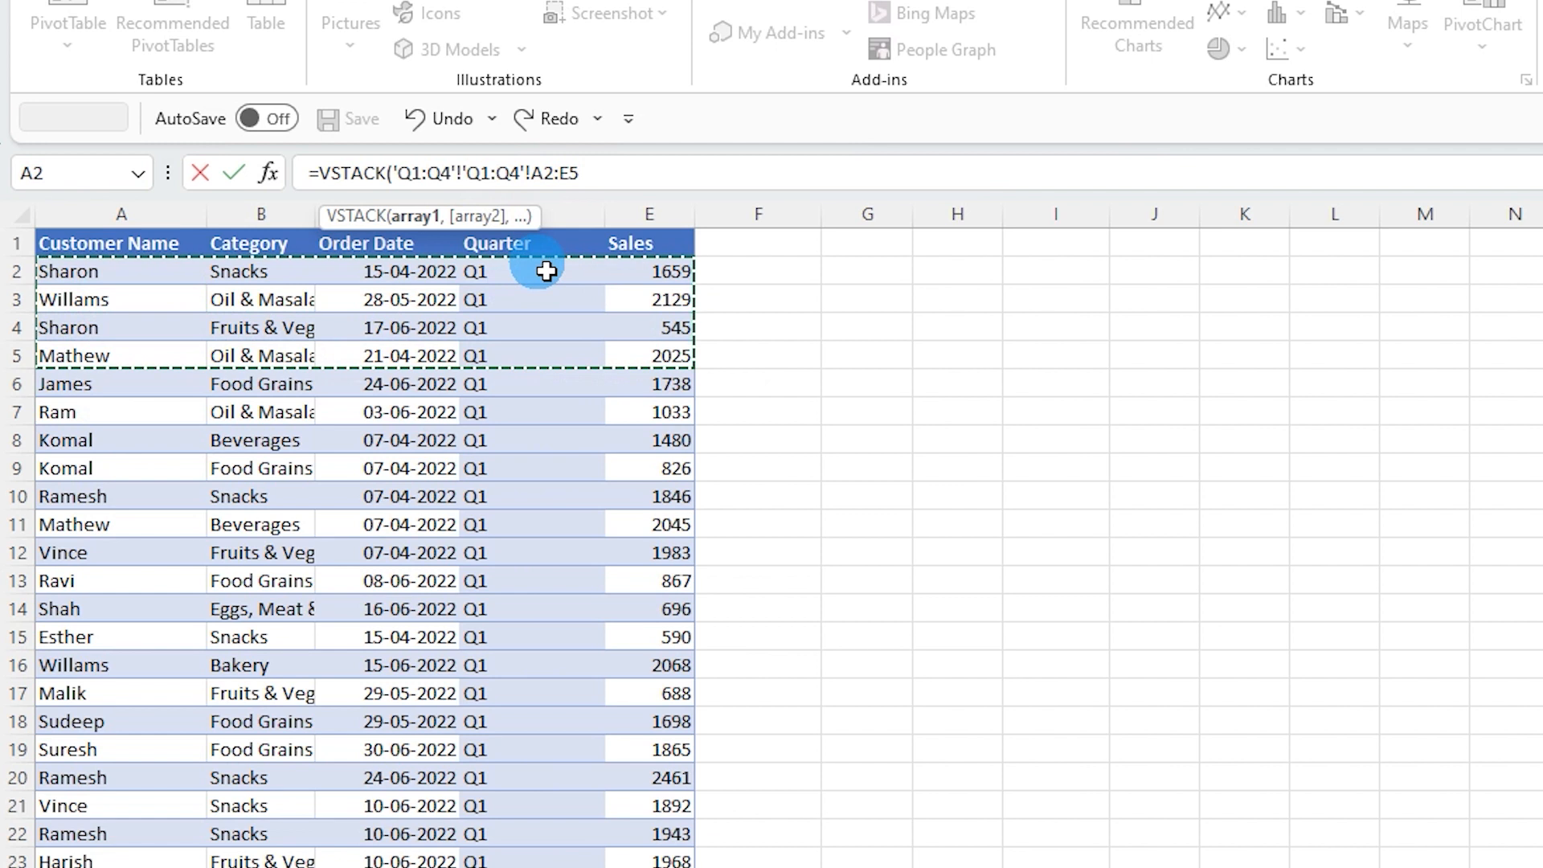
Check where the Q1 data ends, extend the VSTACK range to E1500 and enter the formula.
scroll(361, 547, down, 20)
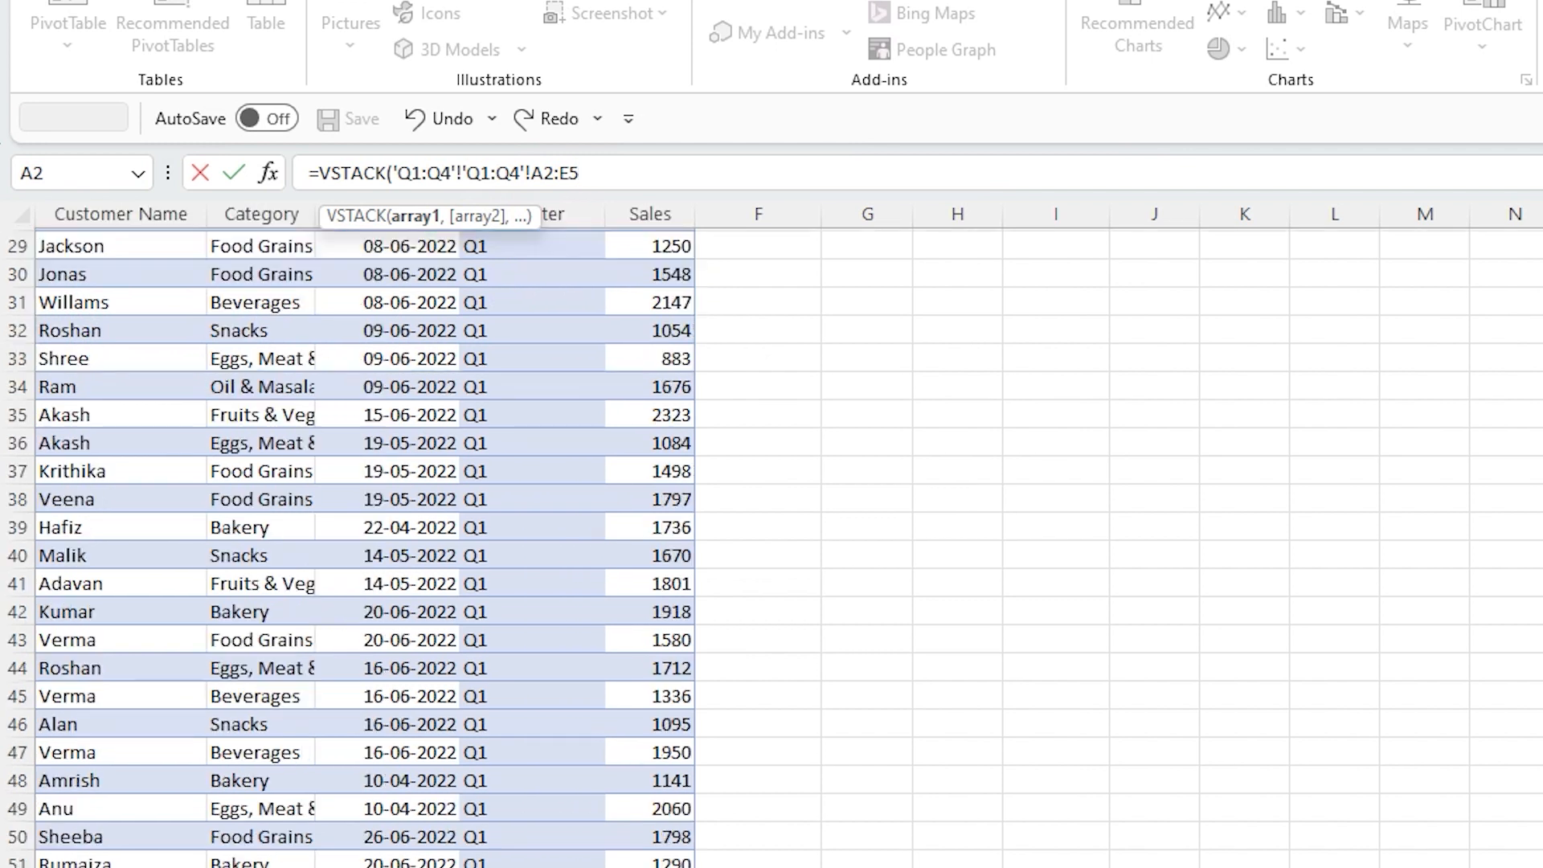
scroll(362, 547, down, 20)
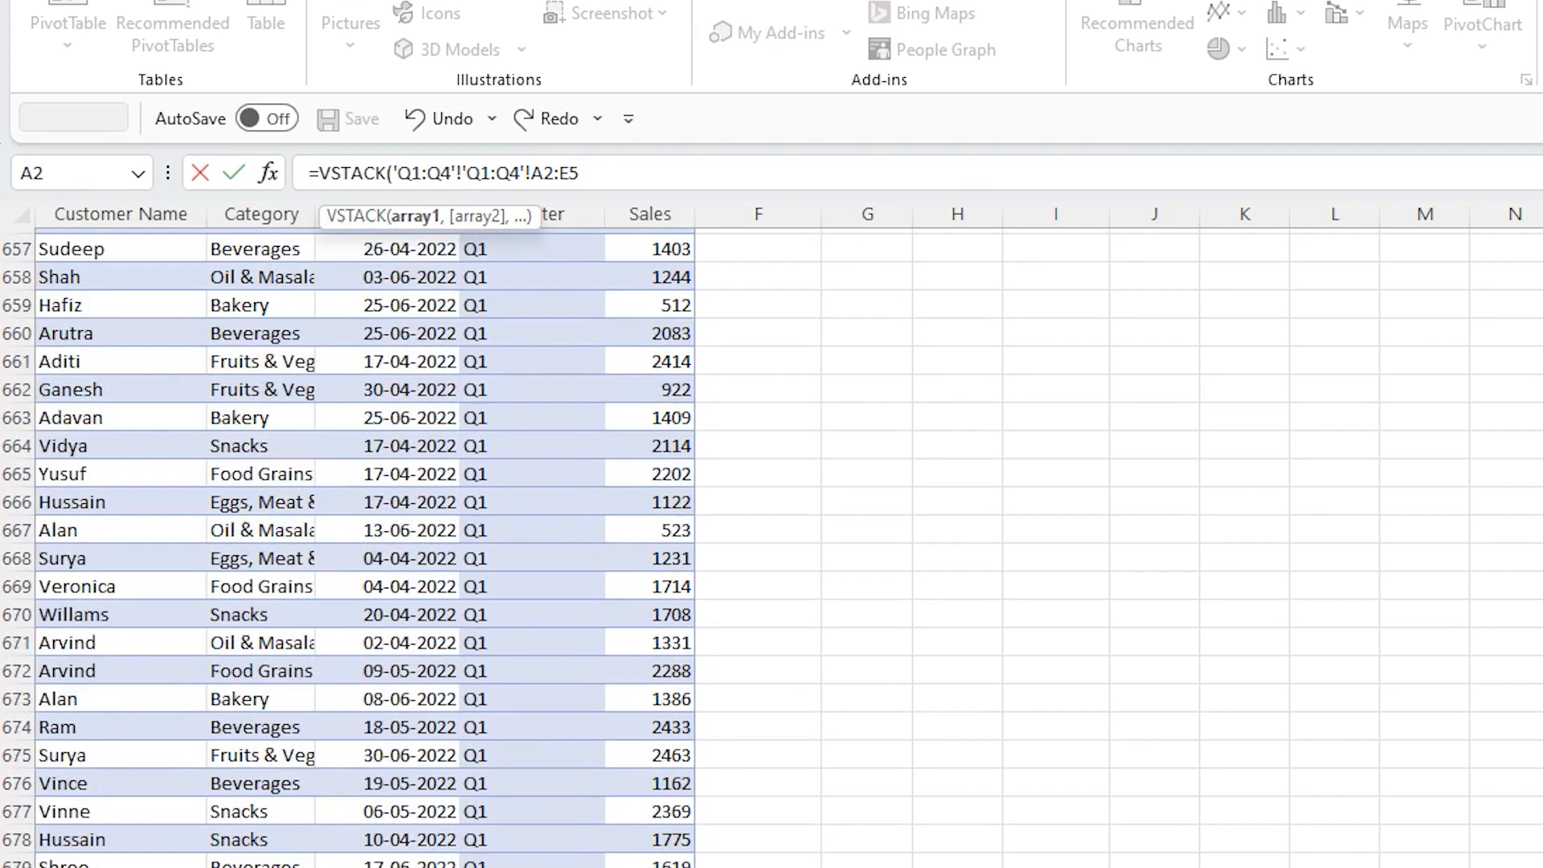
scroll(362, 546, down, 8)
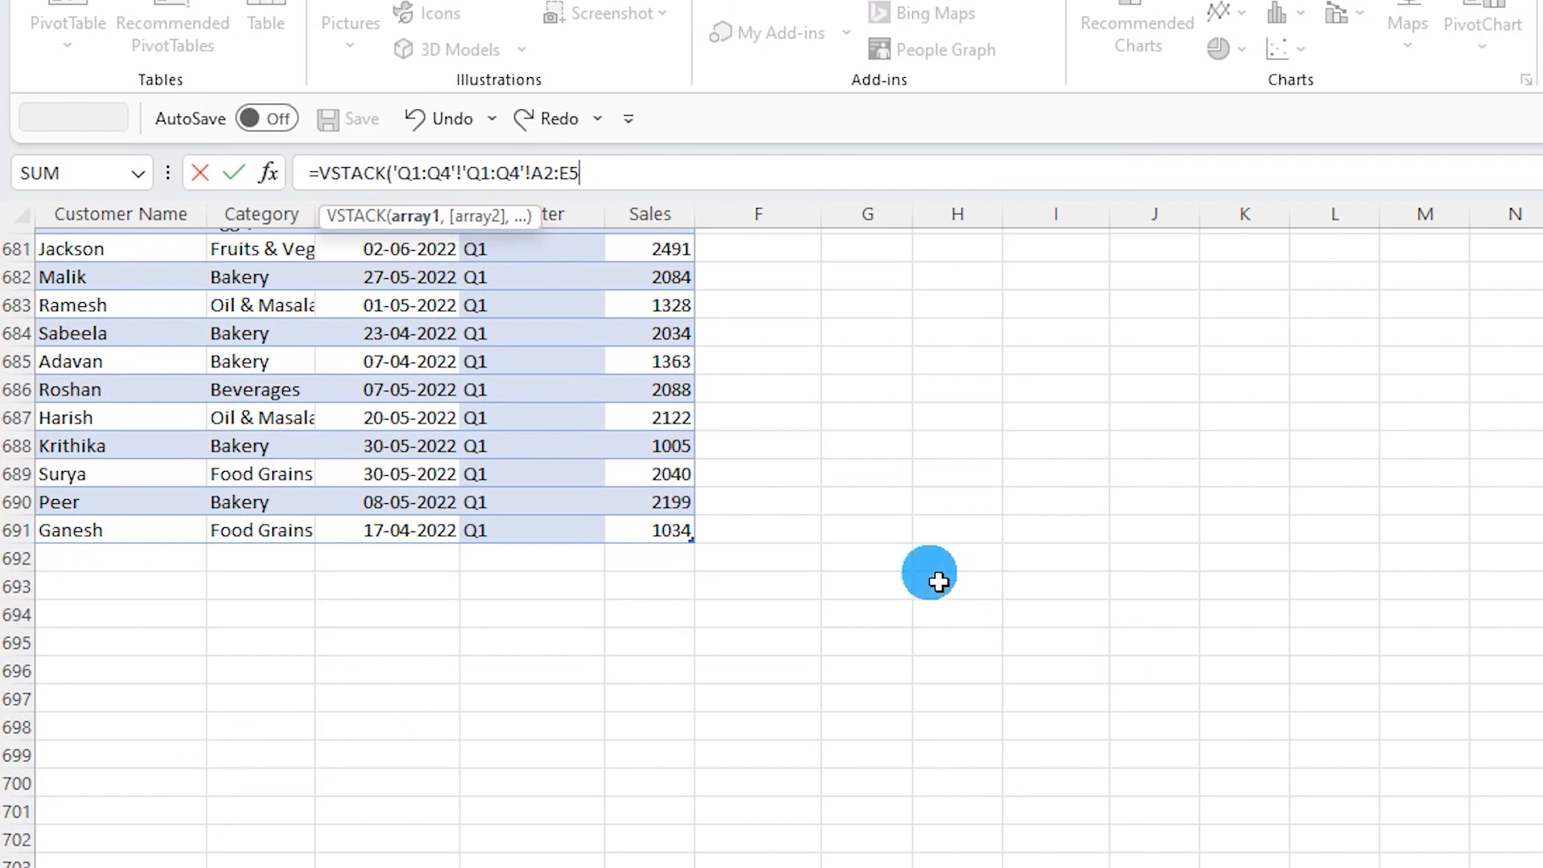
scroll(771, 547, up, 20)
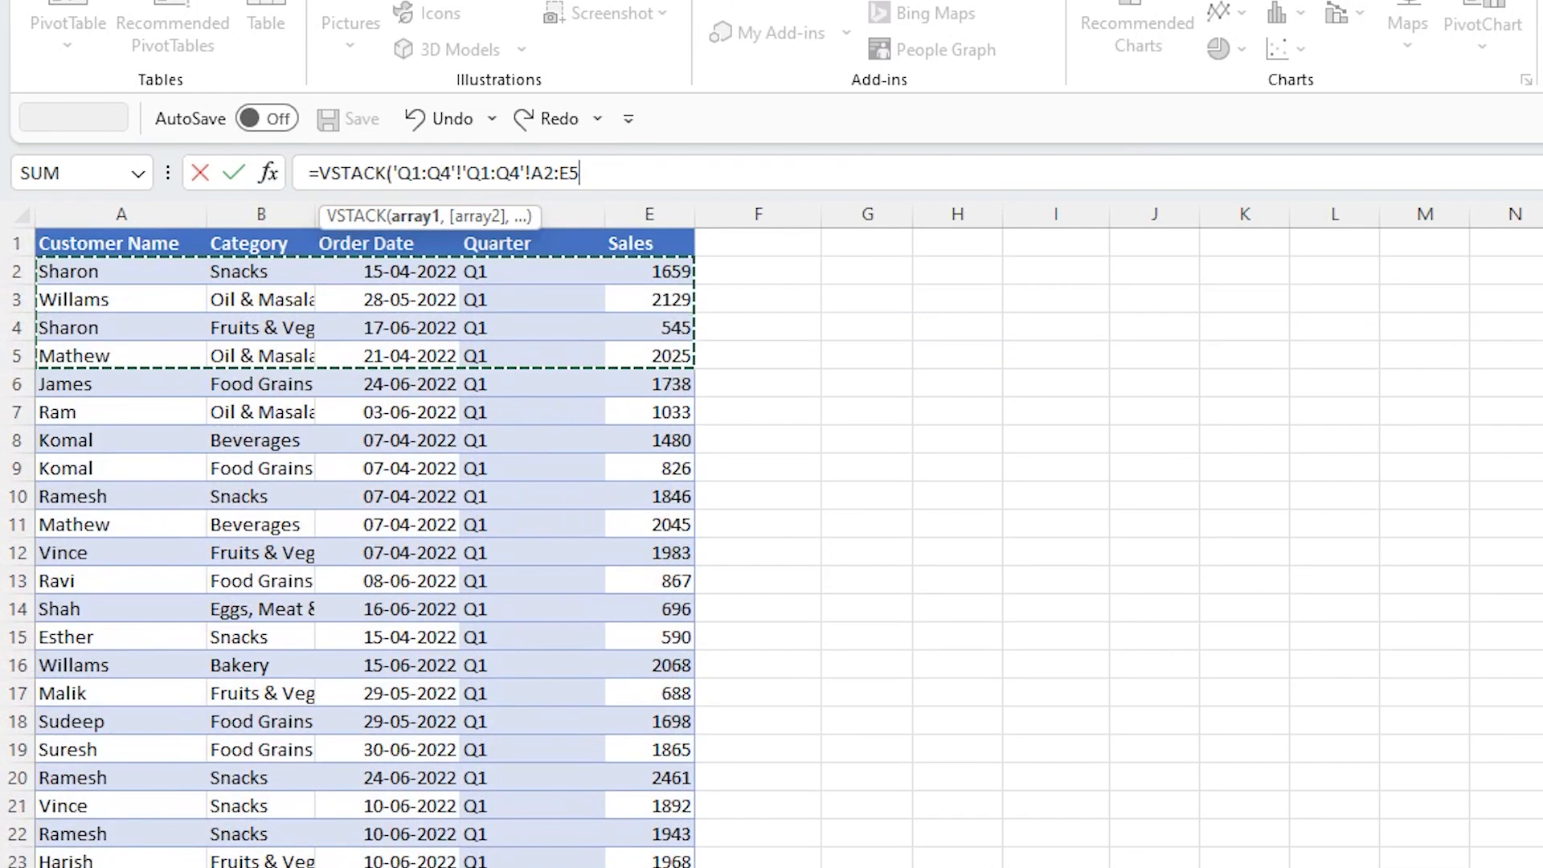
key(BackSpace)
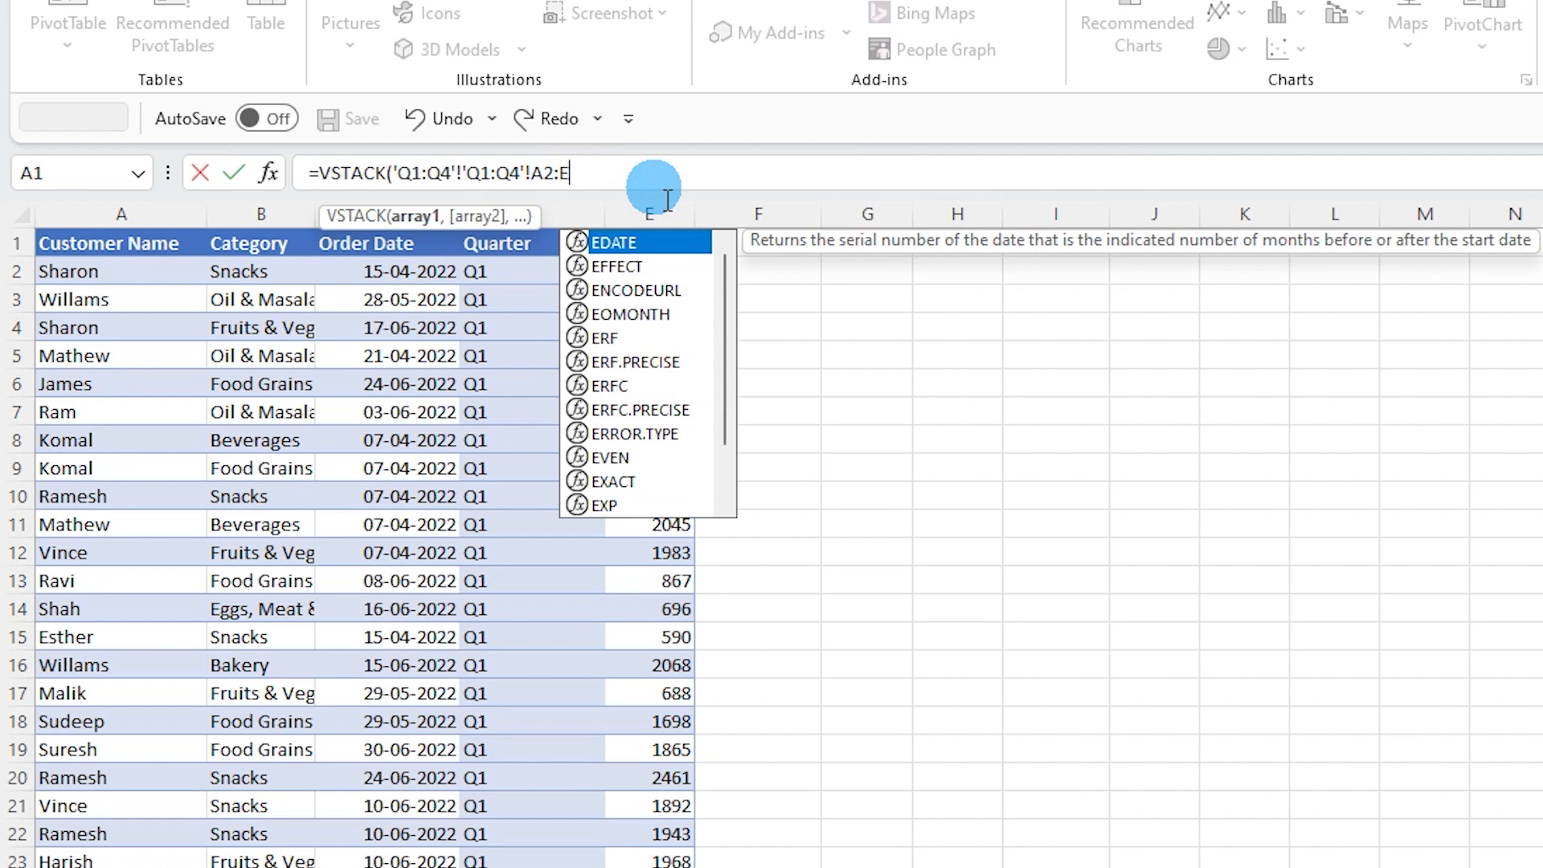
text(1500)
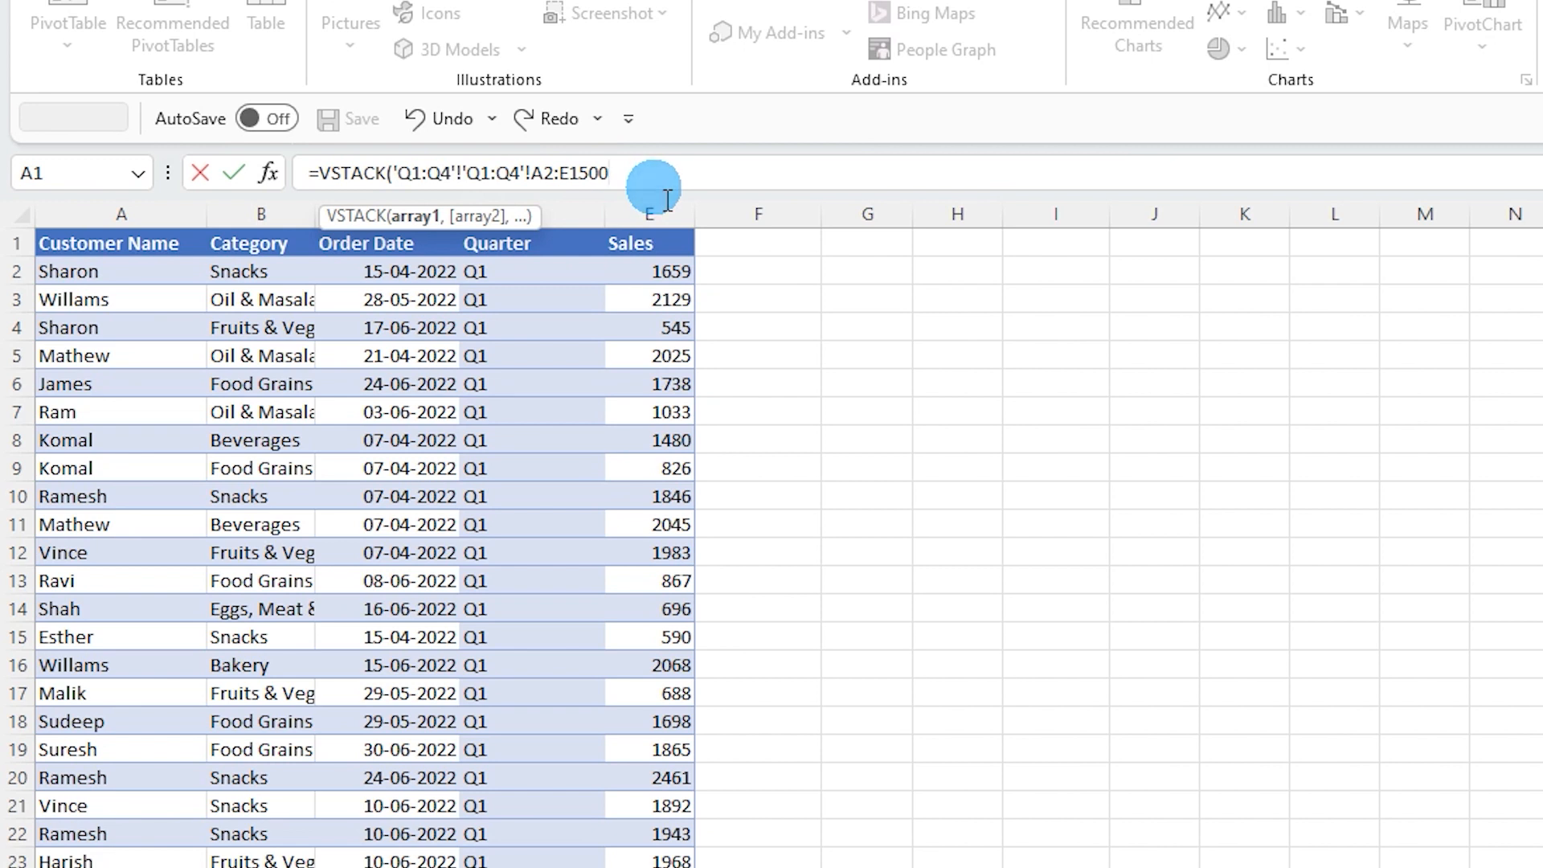
text())
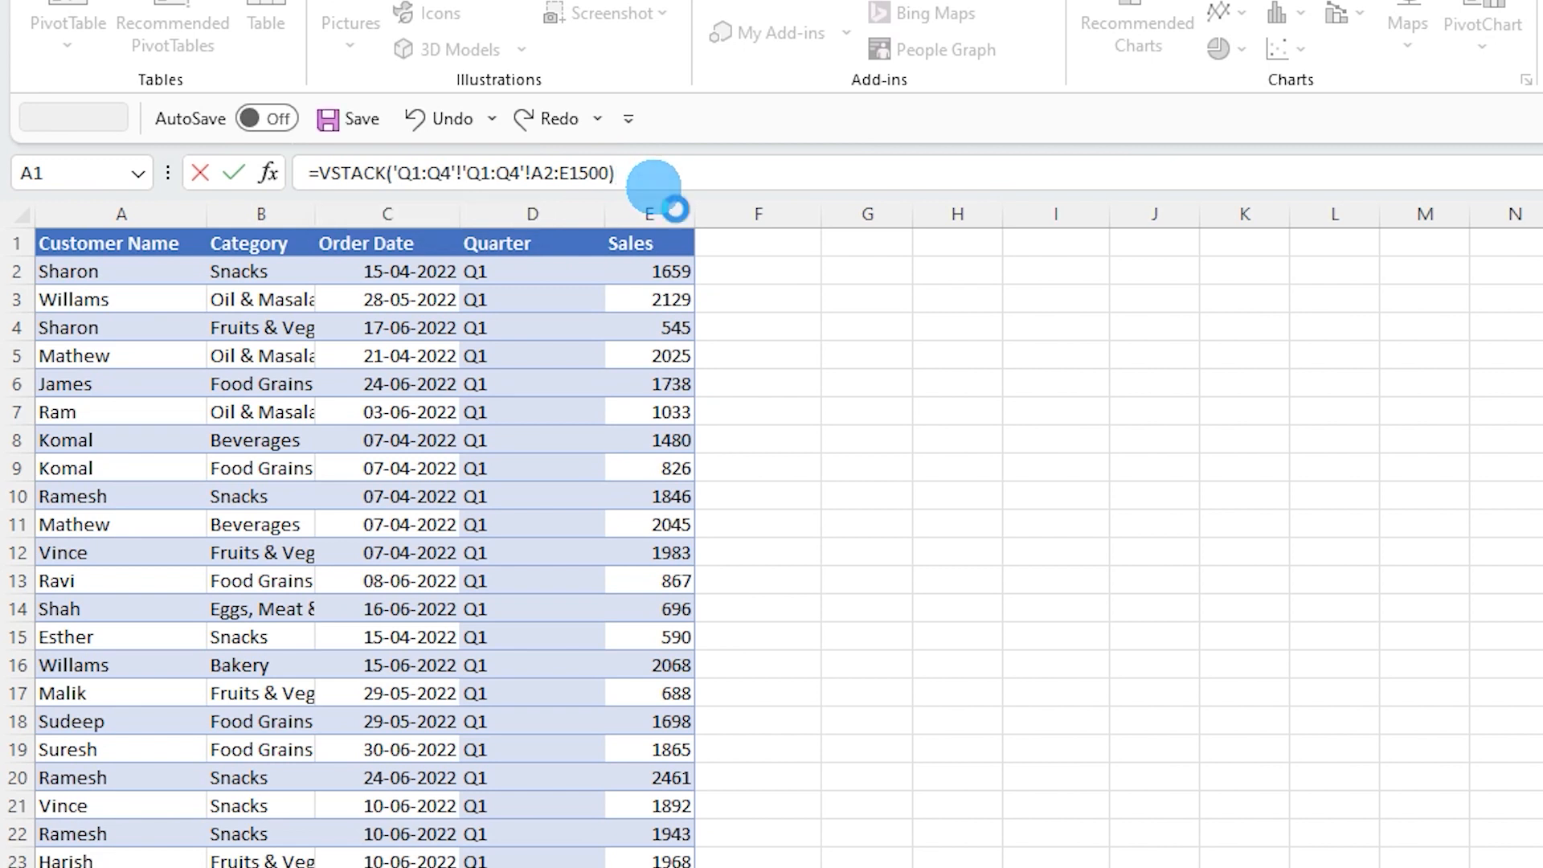
key(Return)
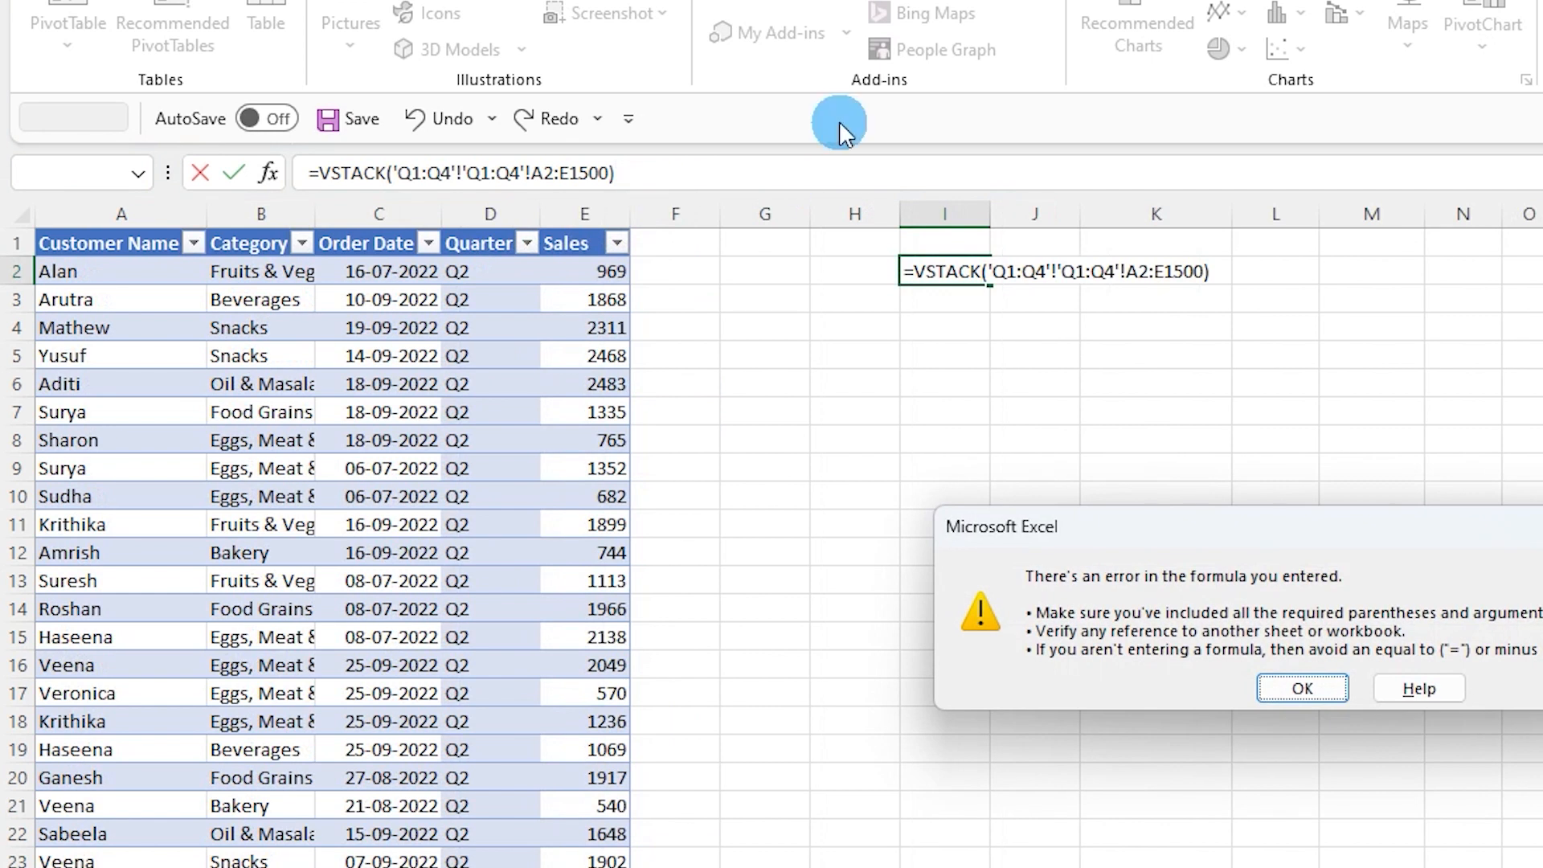
Remove the duplicated sheet reference so the formula in I2 reads =VSTACK('Q1:Q4'!A2:E1500).
click(1288, 688)
click(479, 188)
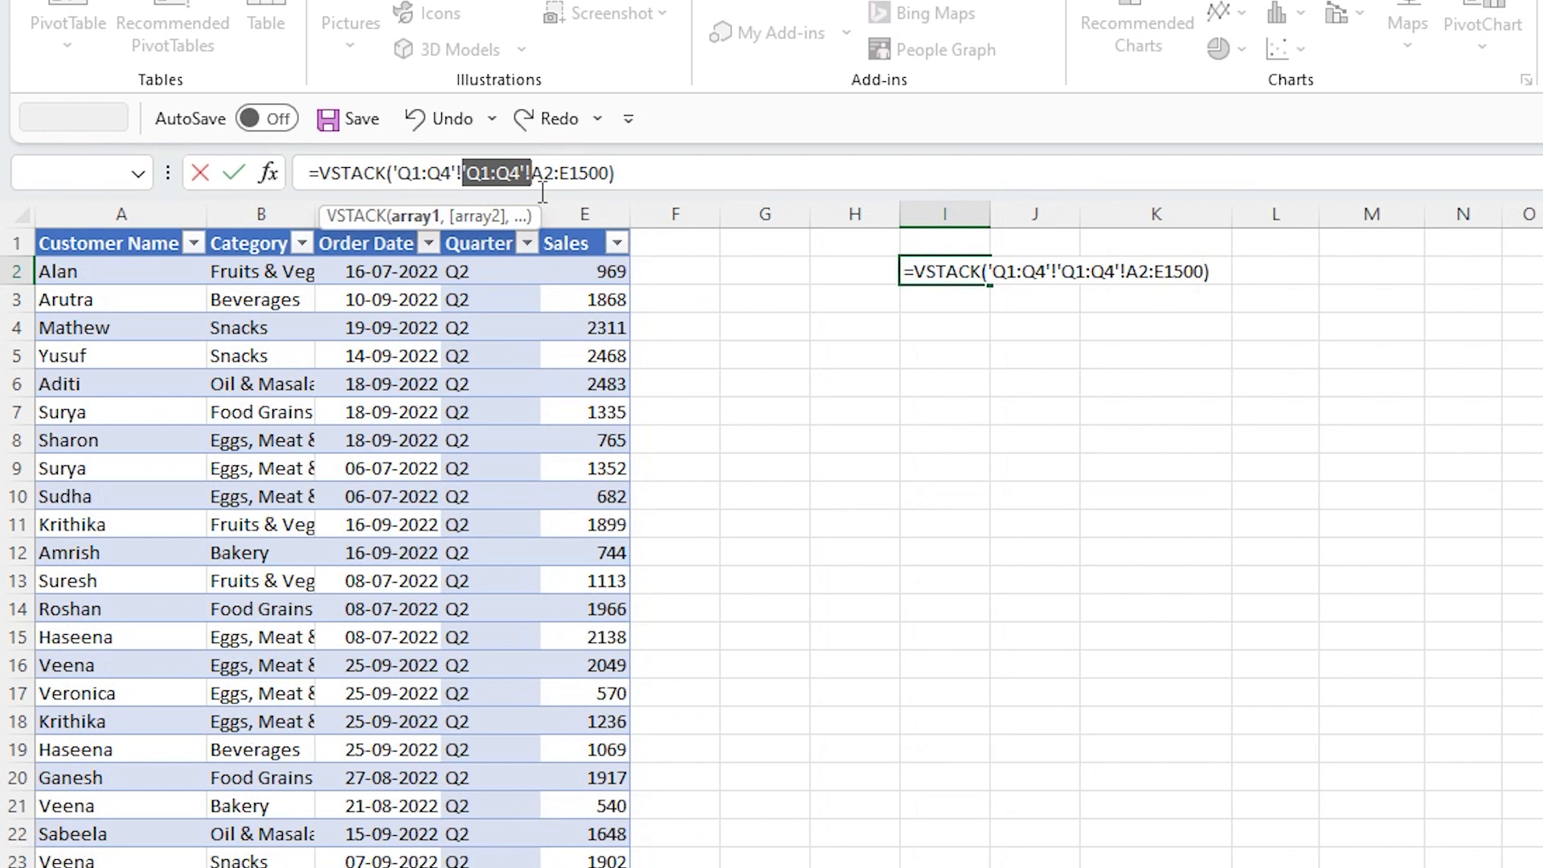
key(BackSpace)
key(Return)
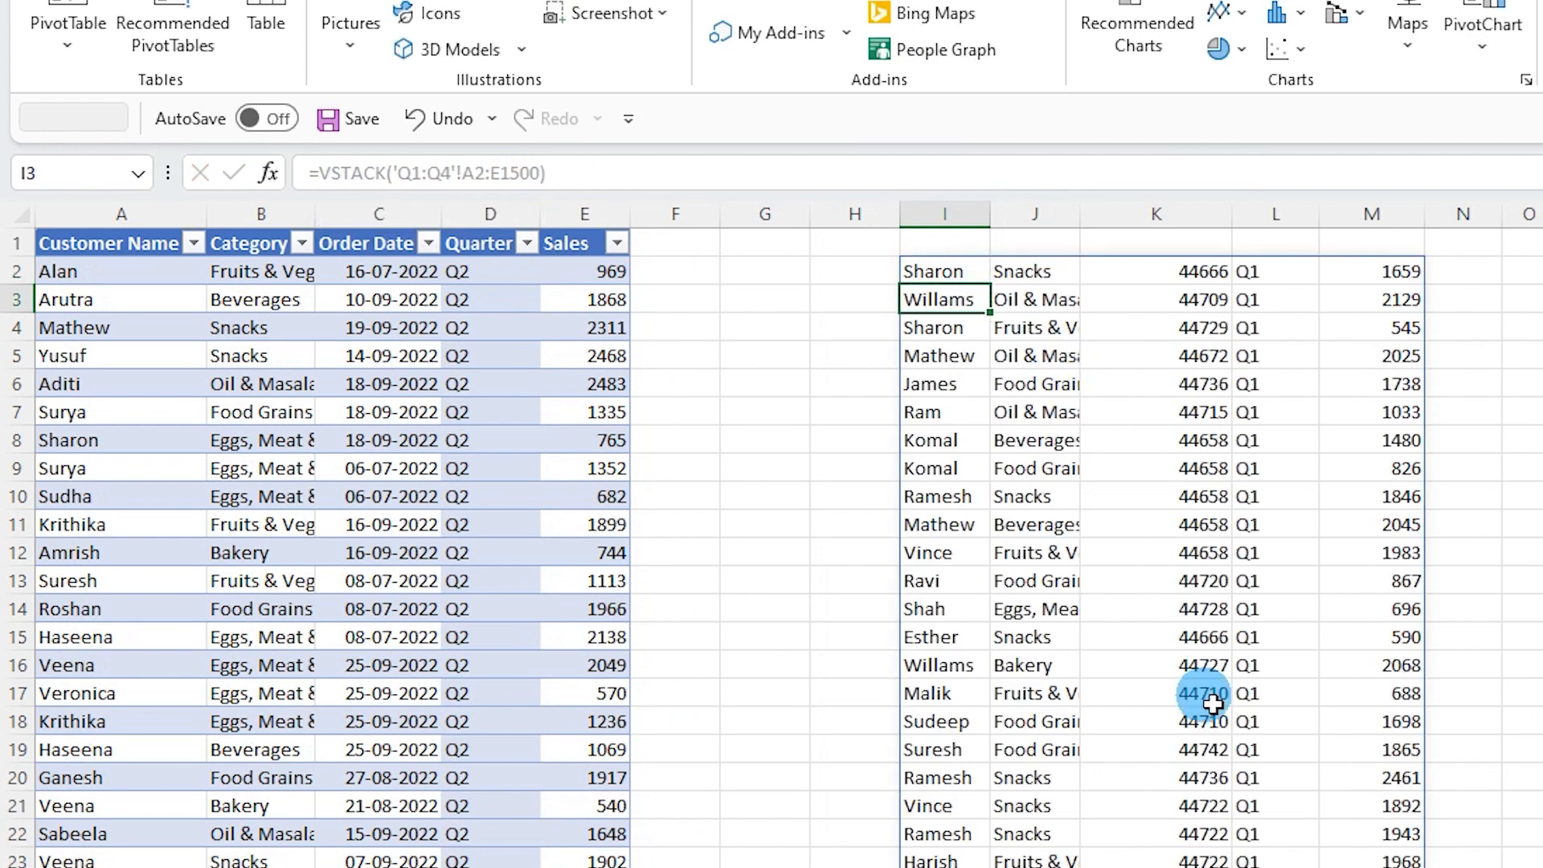
Look over the stacked results, temporarily add filters and examine the quarter values listed for column L.
scroll(1182, 842, down, 1)
scroll(1177, 836, down, 5)
scroll(1171, 834, up, 5)
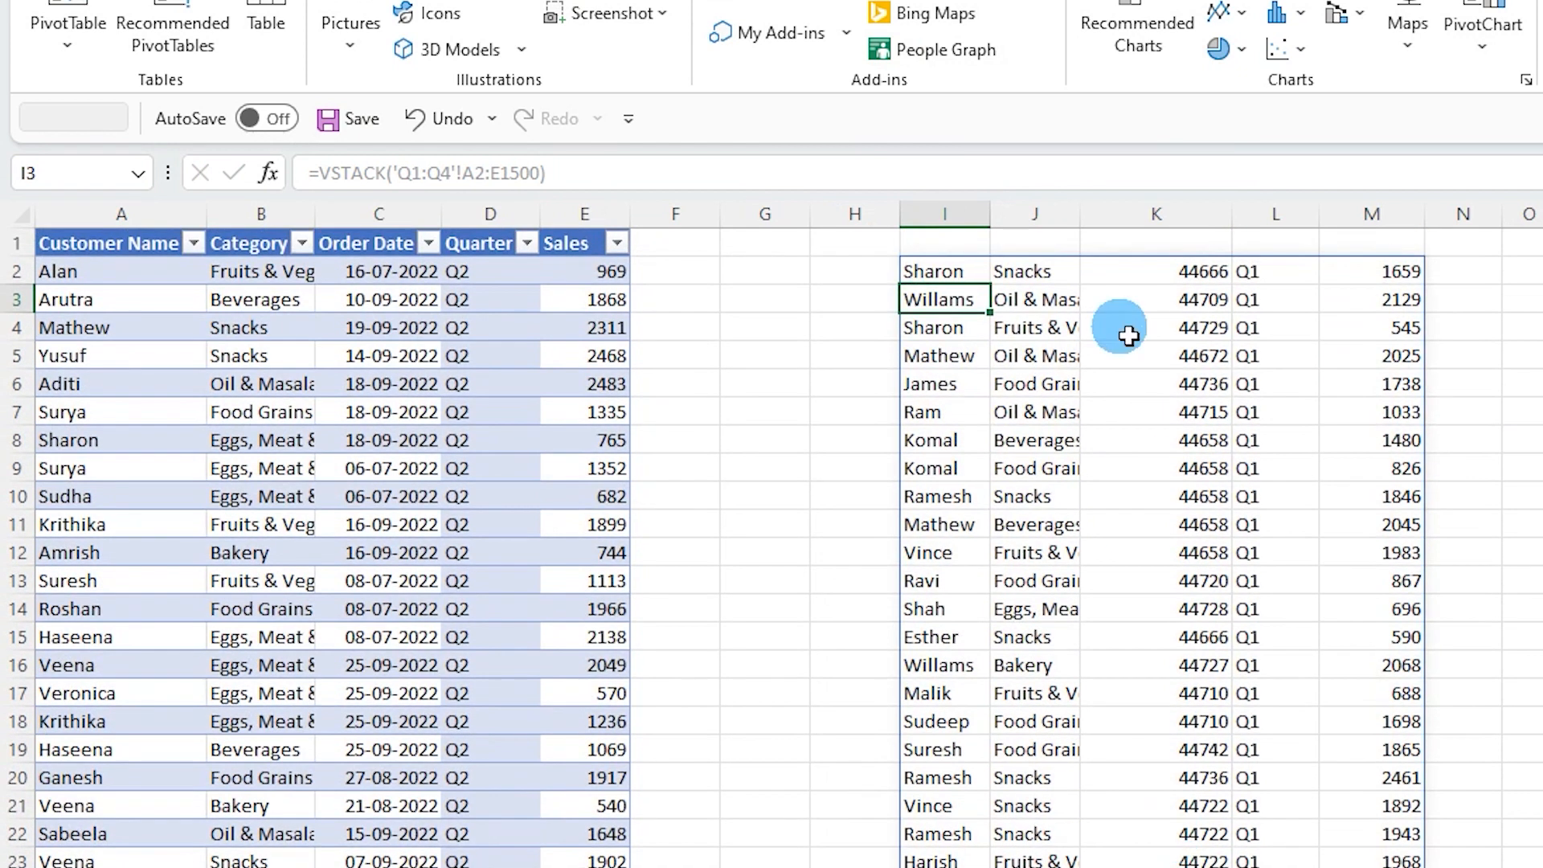
click(1091, 280)
key(ctrl+shift+l)
key(Right)
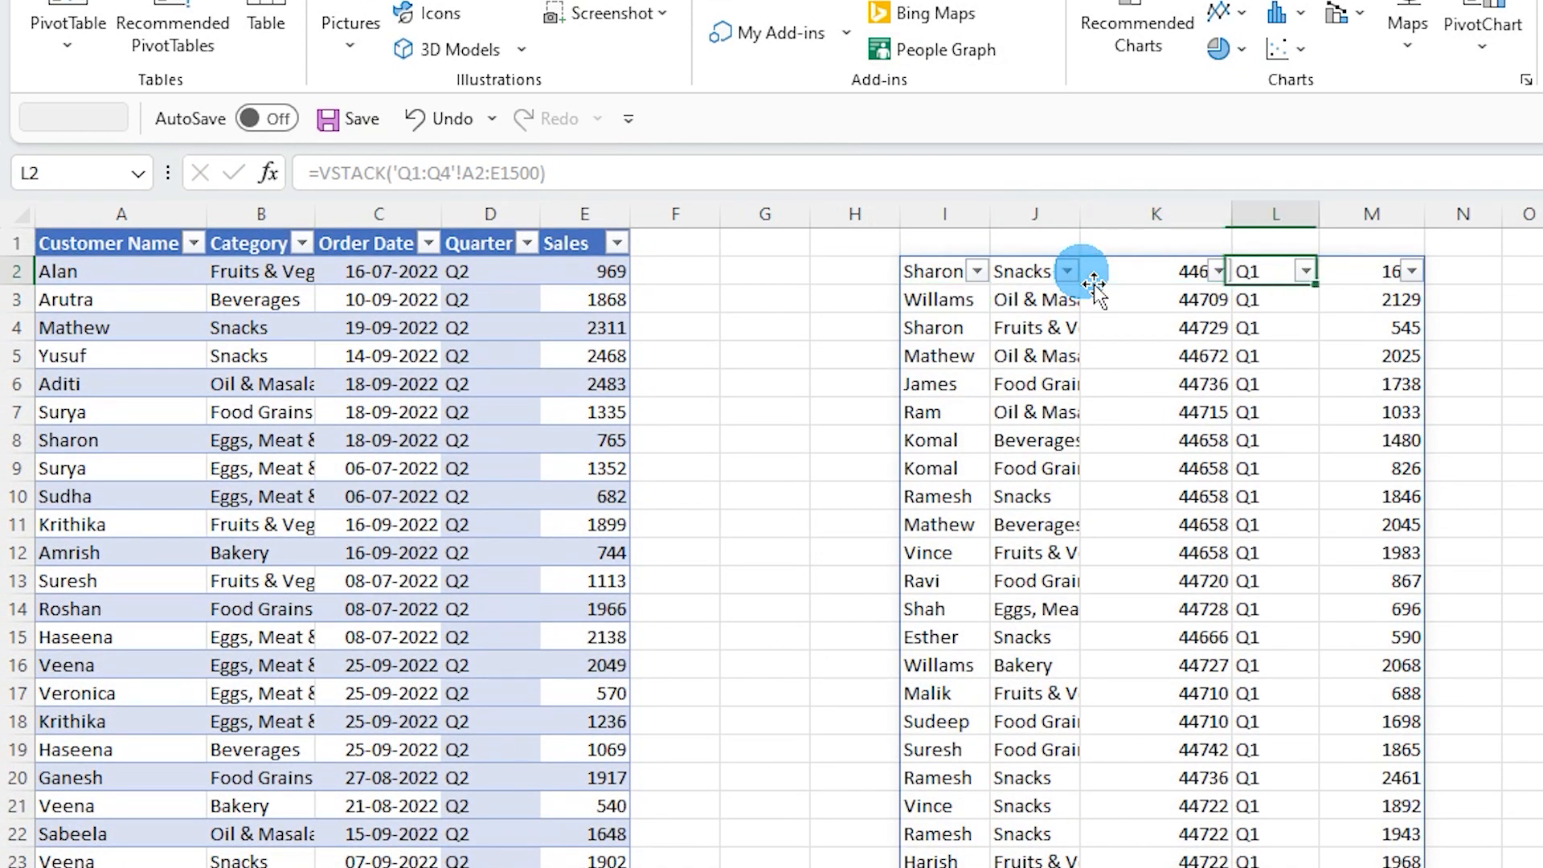
key(alt+Down)
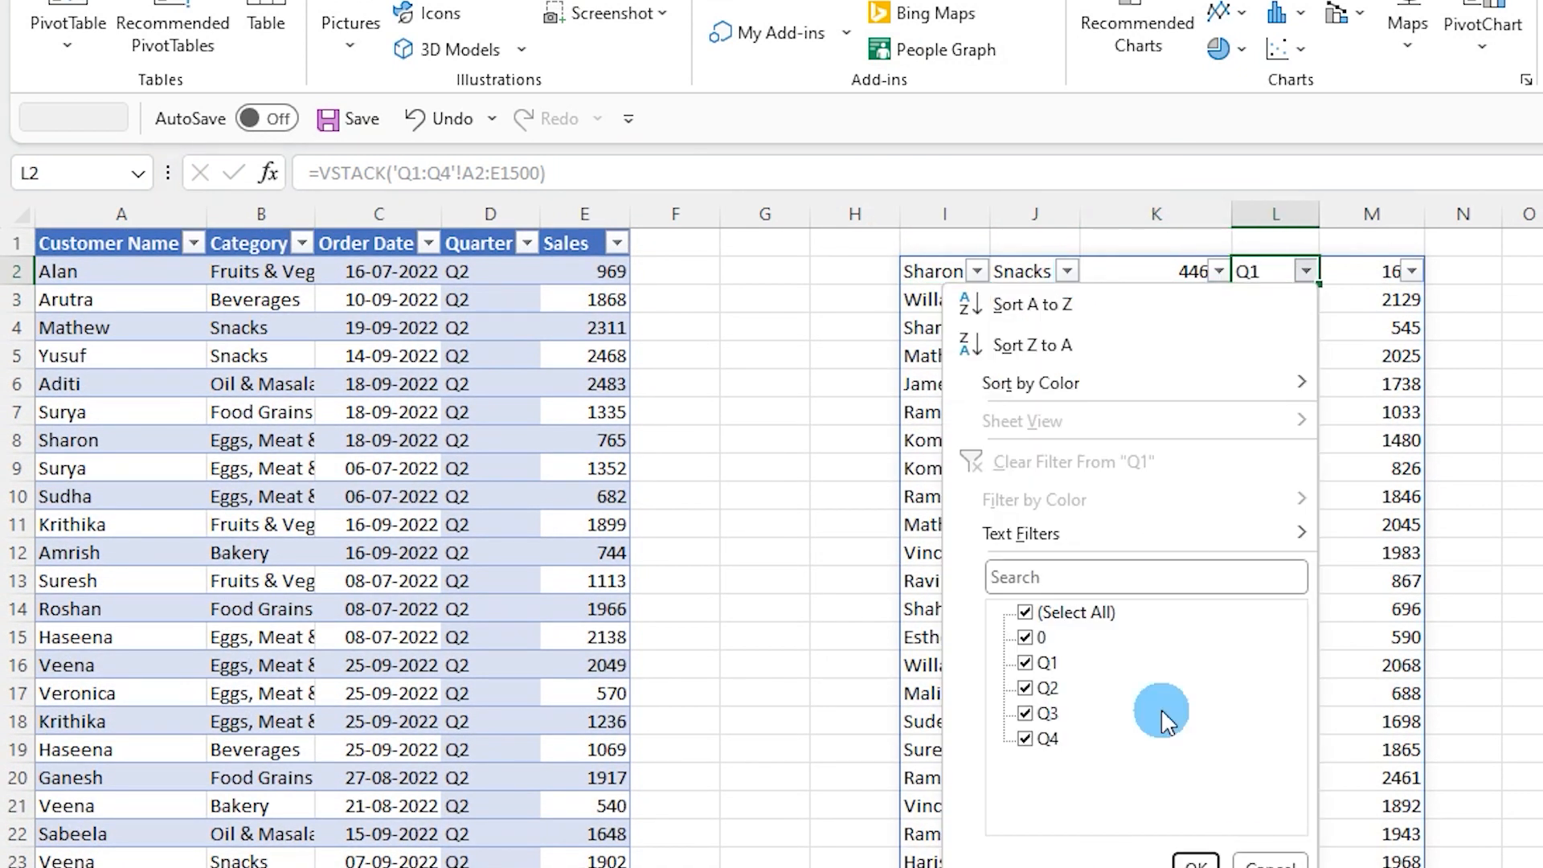
click(1026, 612)
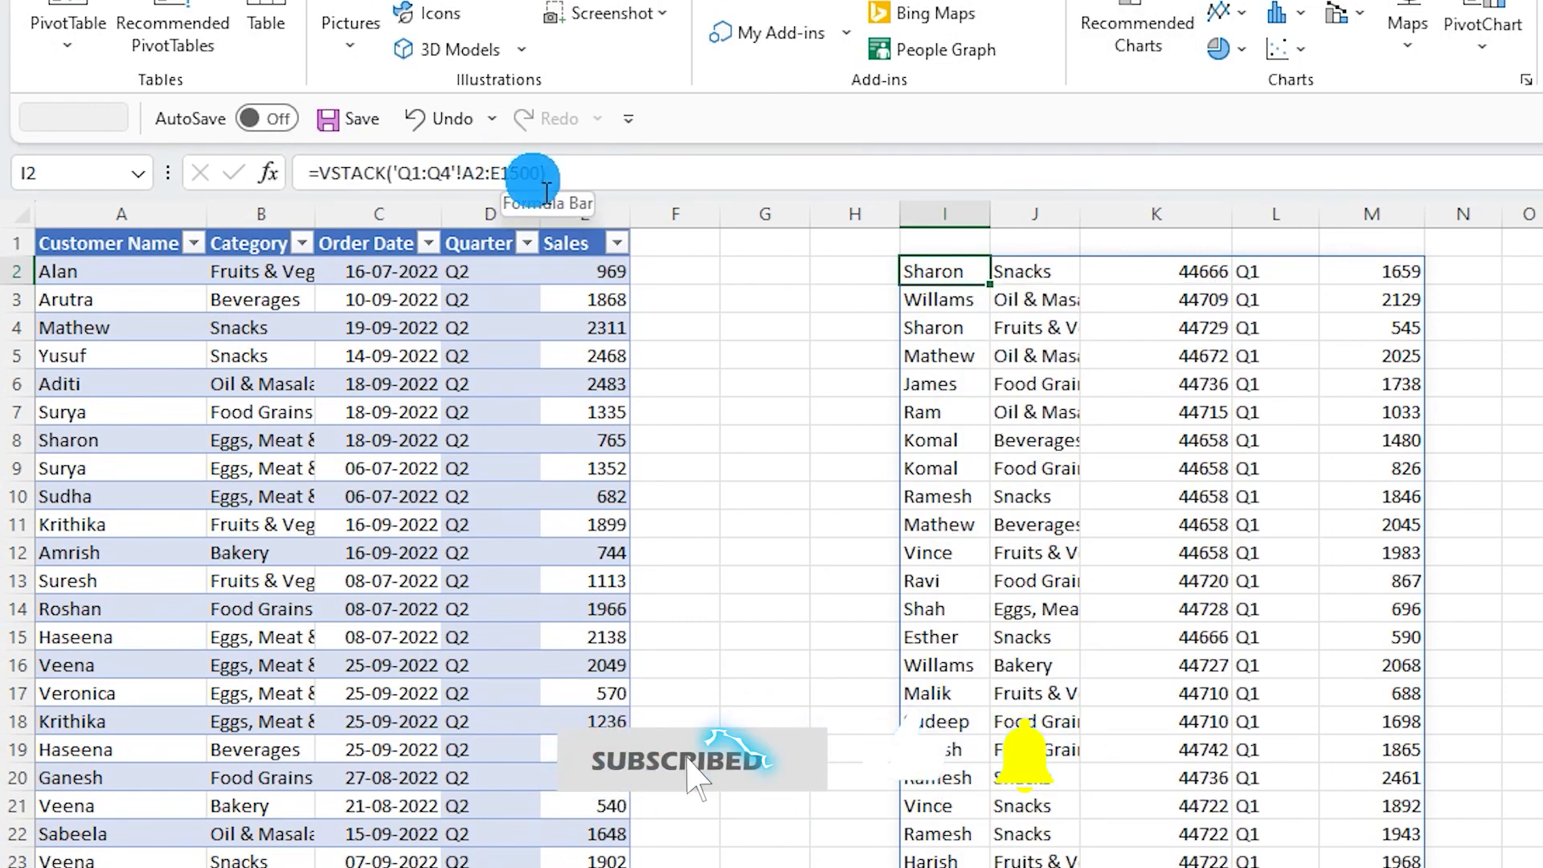
Examine where the Q2 table's data ends and what the stacked results show in the rows beside and below it.
click(535, 439)
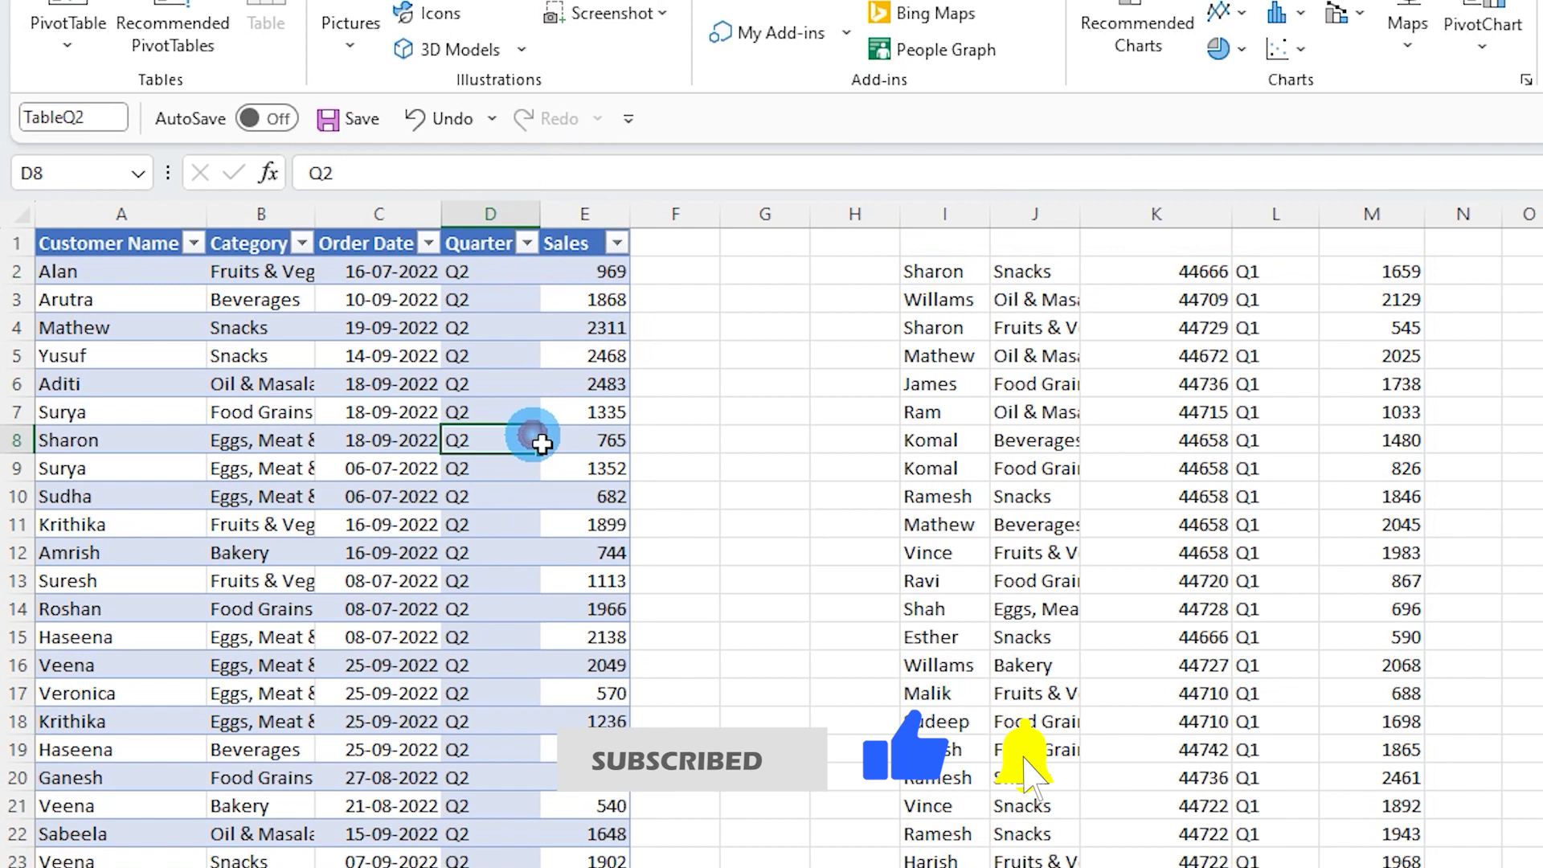
key(ctrl+Down)
key(Down)
key(Down)
key(Down)
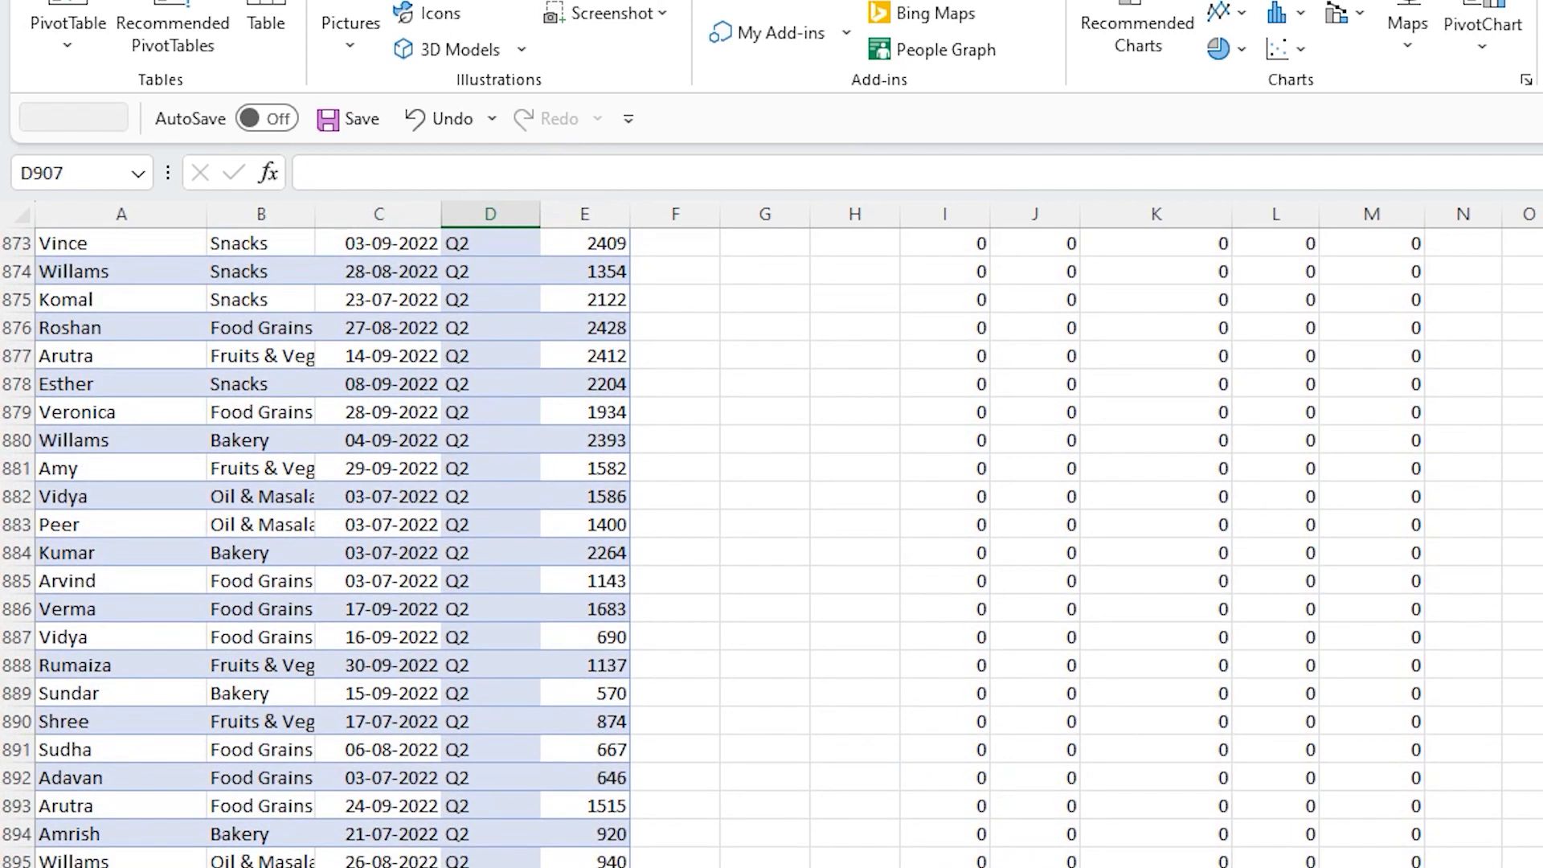
drag(113, 733, 114, 867)
click(113, 867)
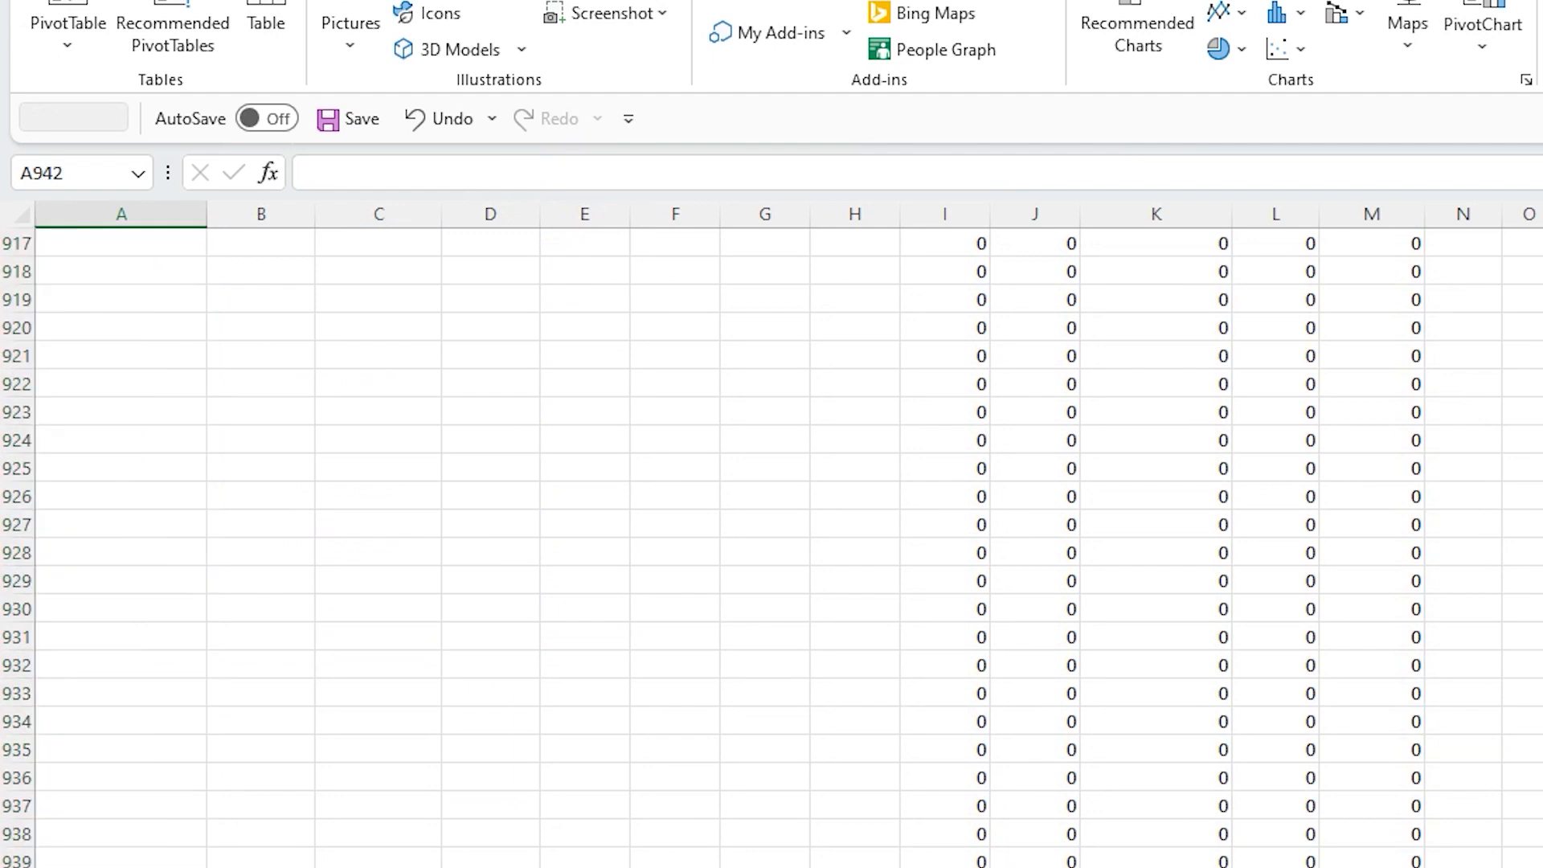
key(ctrl+Up)
key(ctrl+Up)
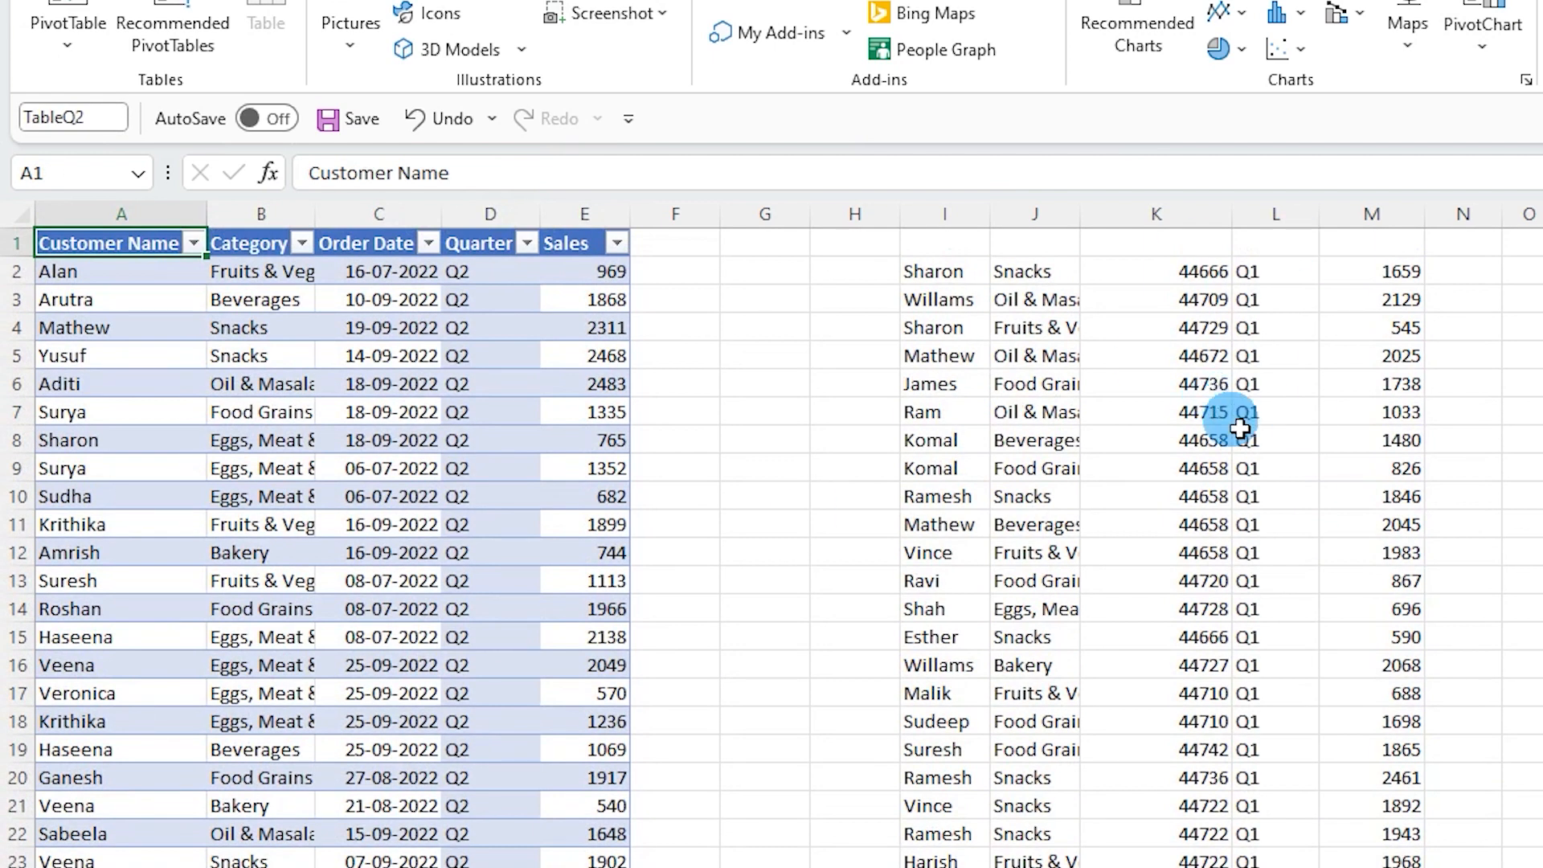
click(1286, 277)
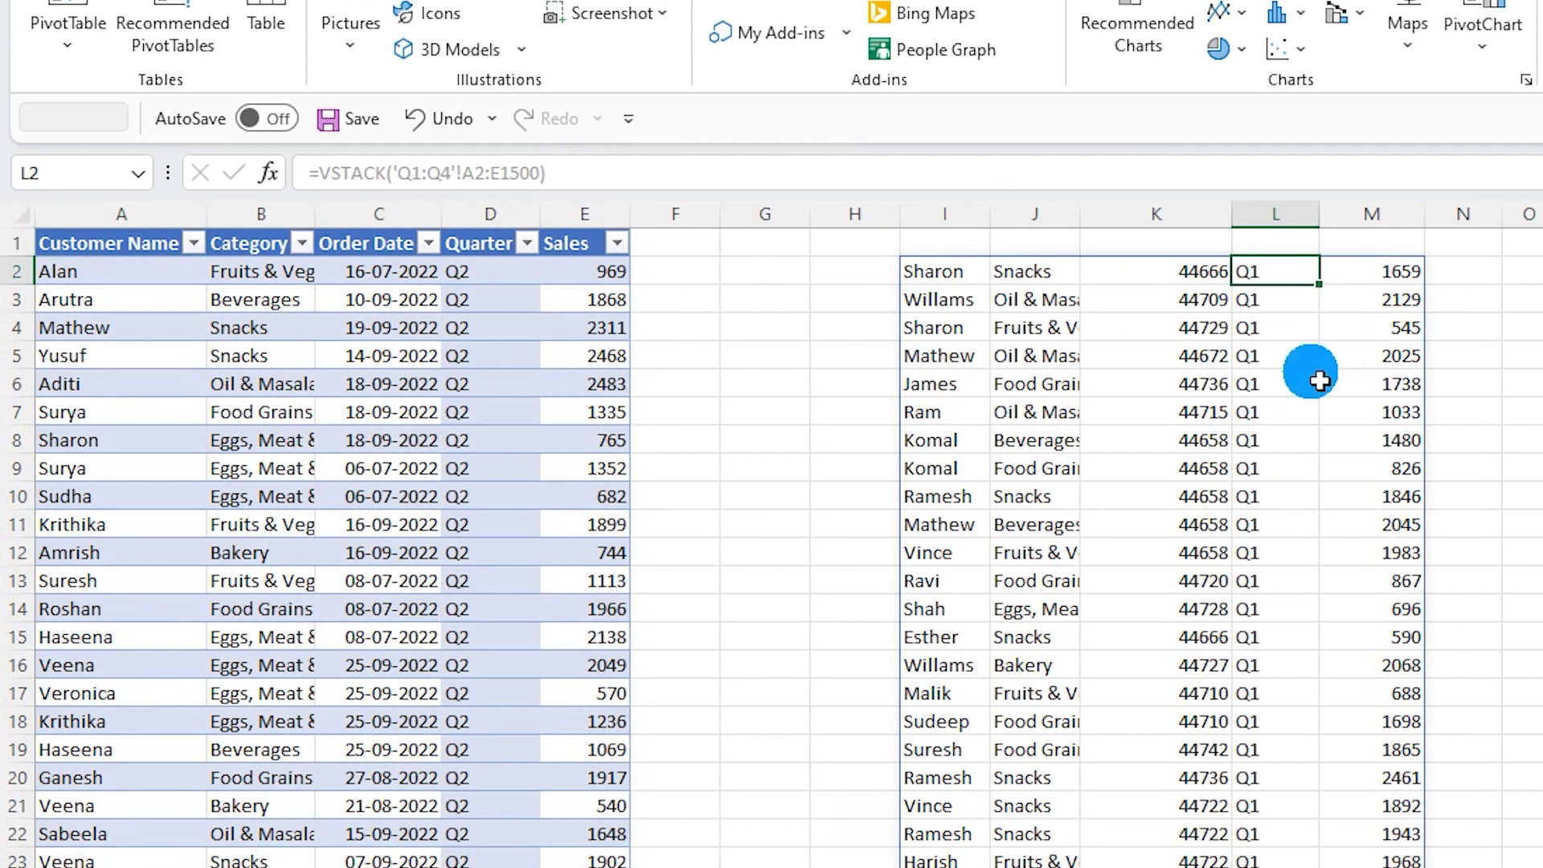
Wrap the VSTACK formula in cell I2 in a FILTER function, using the stacked range as its array argument.
click(942, 272)
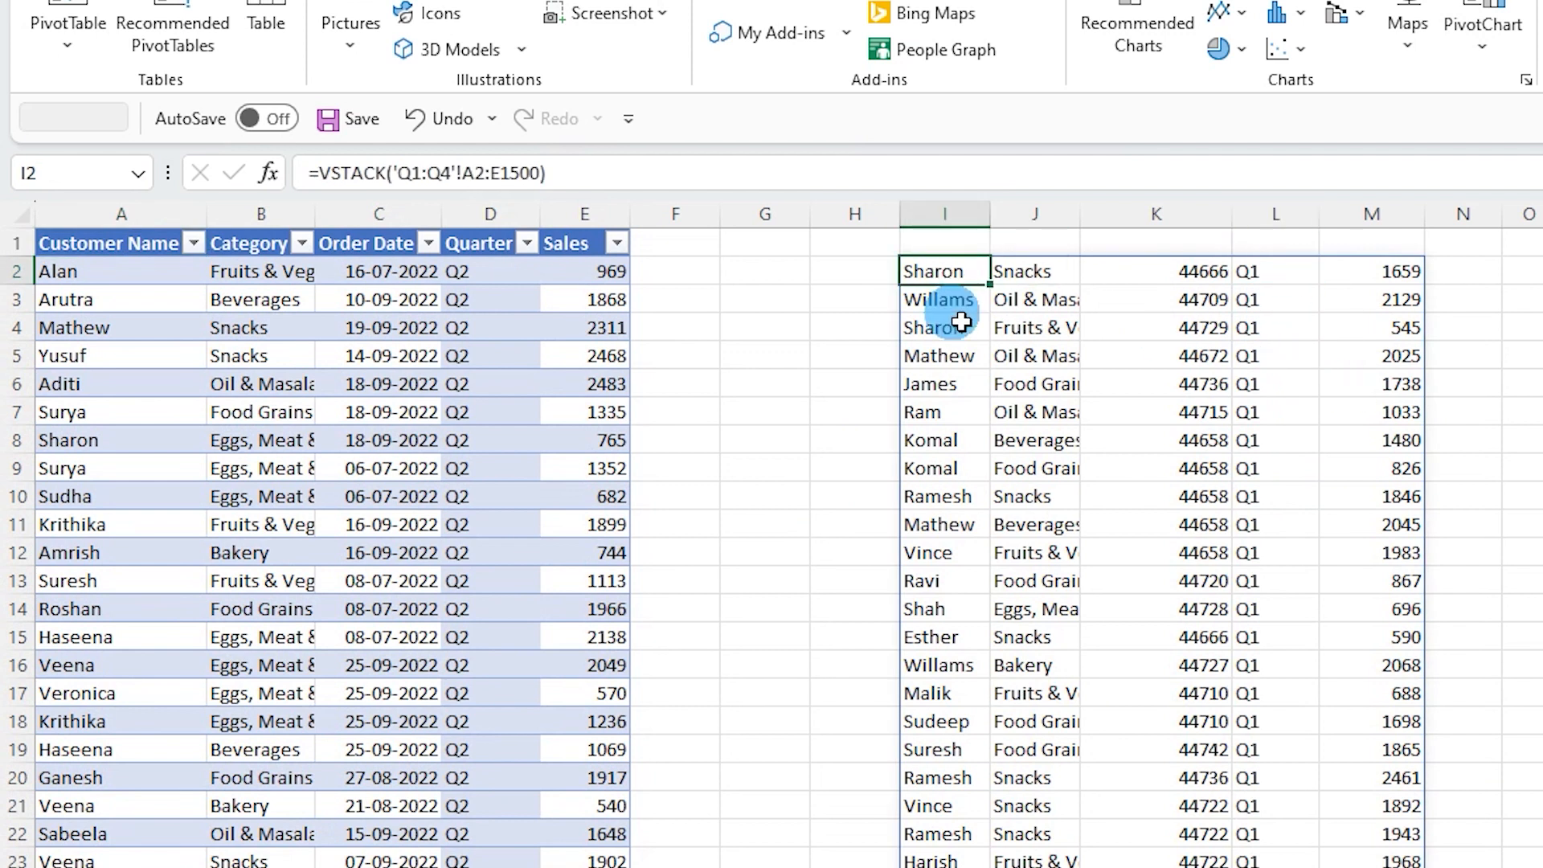
click(321, 174)
click(319, 178)
text(fil)
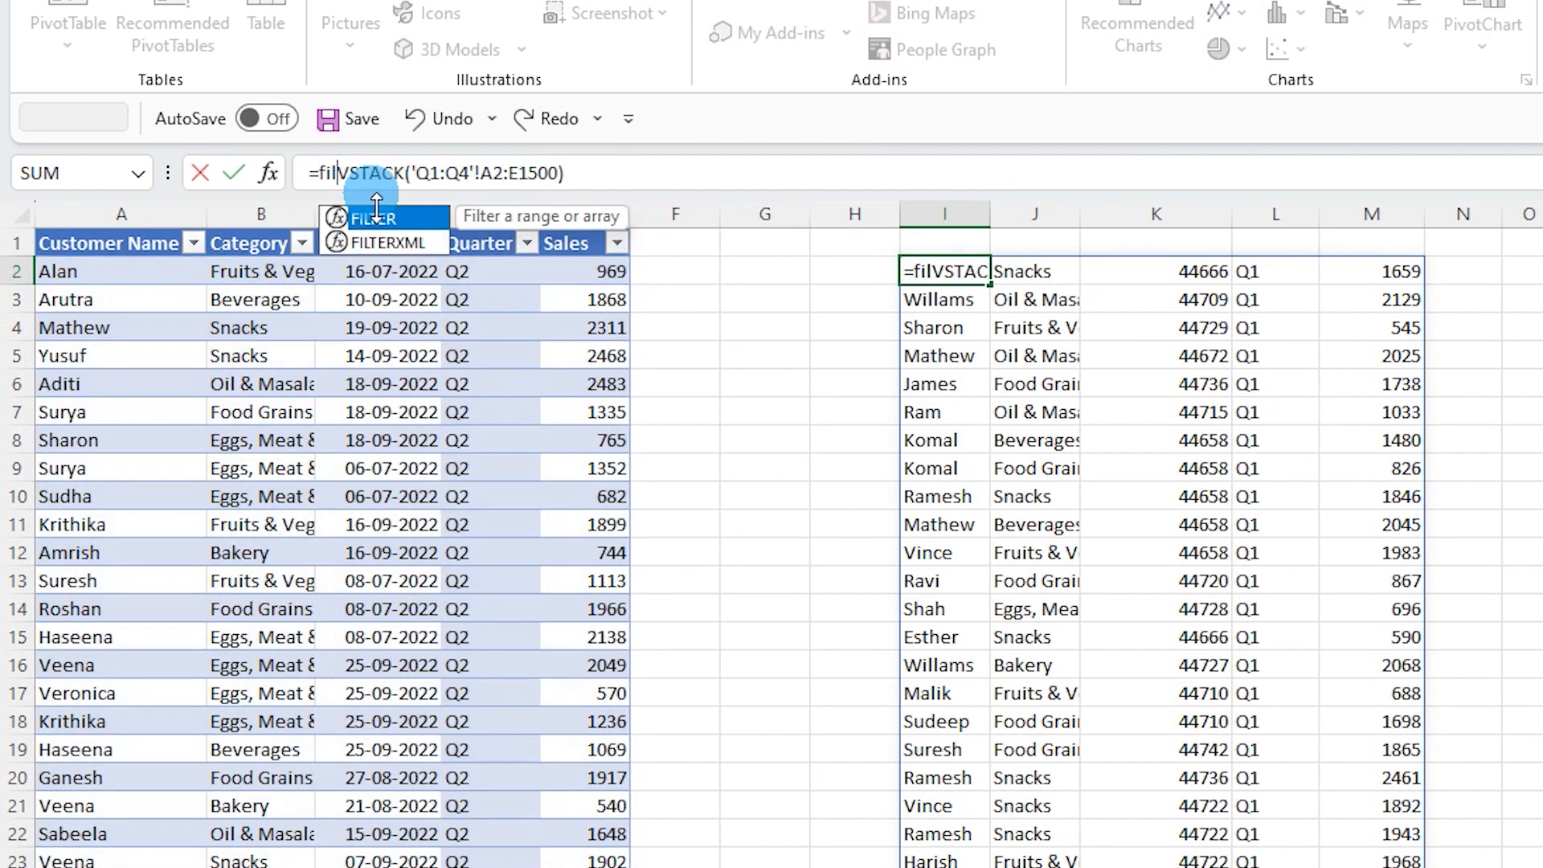
double_click(376, 217)
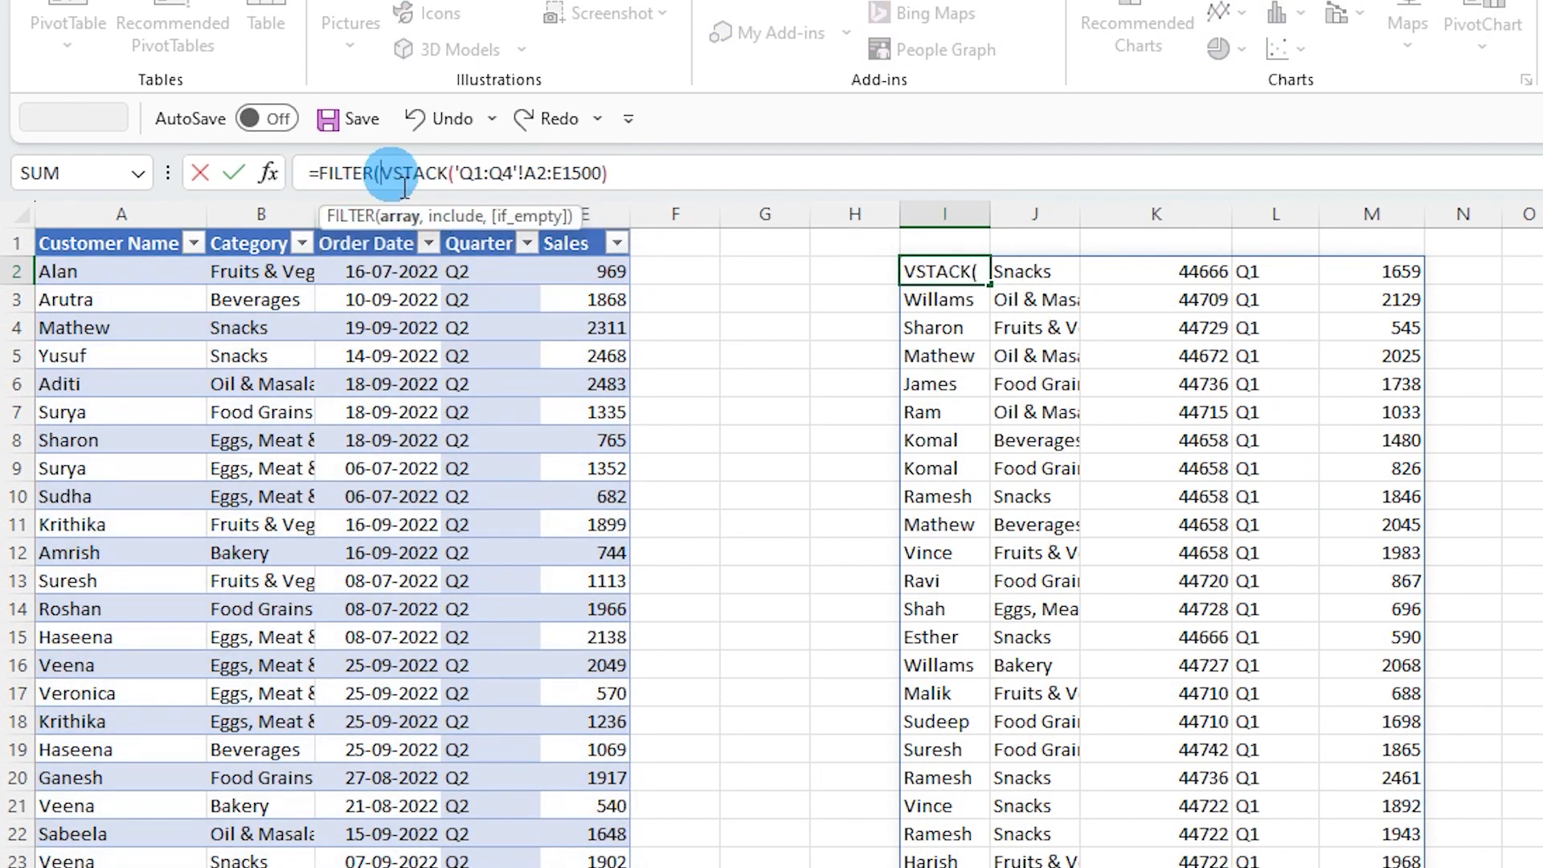
click(627, 174)
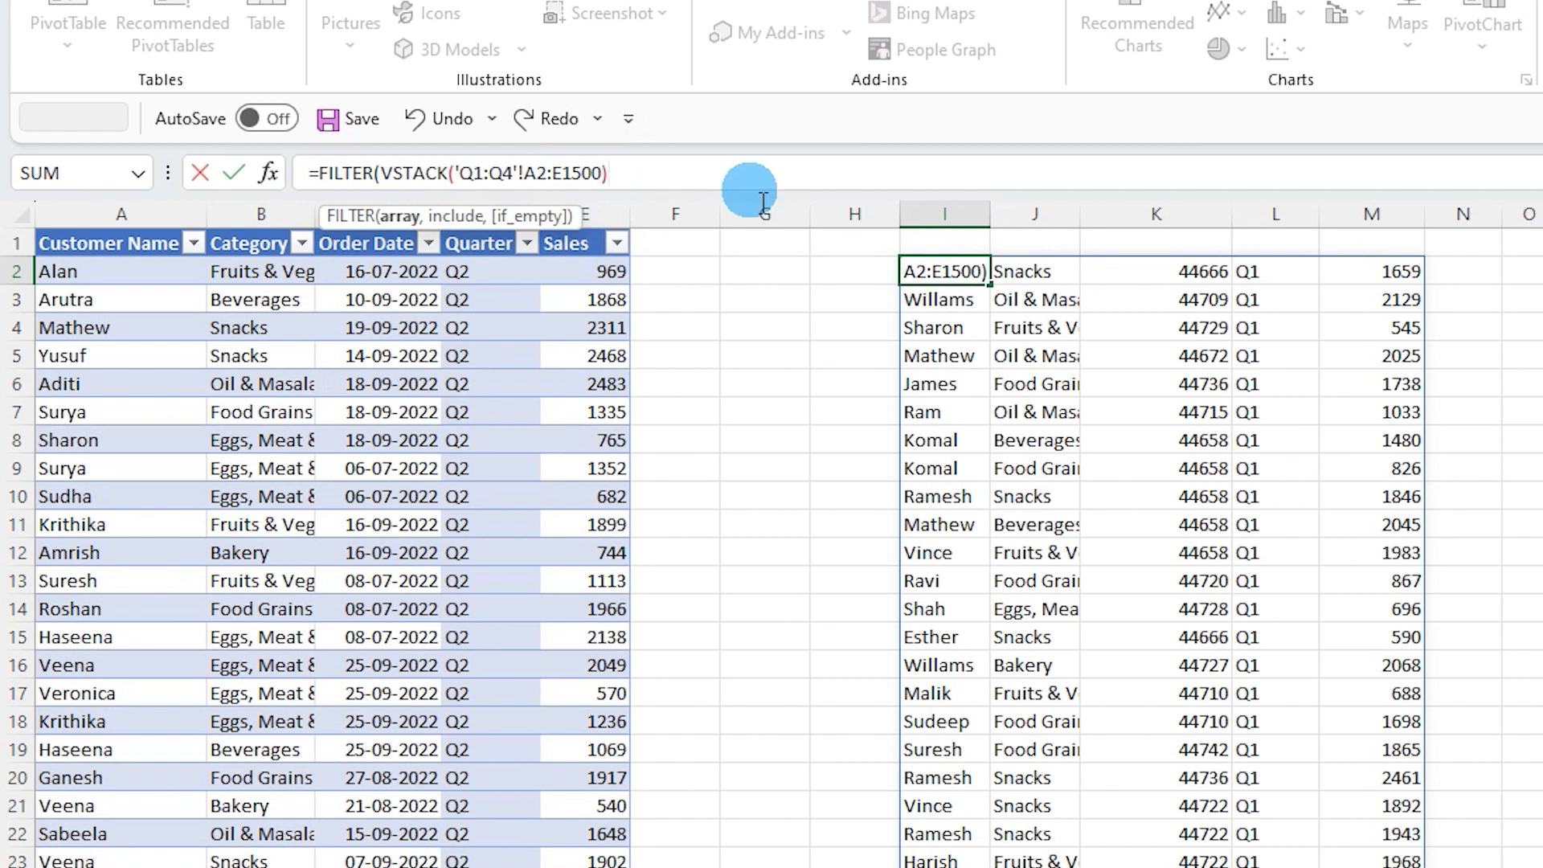
Add a copy of the VSTACK expression as FILTER's include argument and change its range to A2:A1500.
text(,)
drag(383, 174, 619, 190)
key(ctrl+c)
click(651, 175)
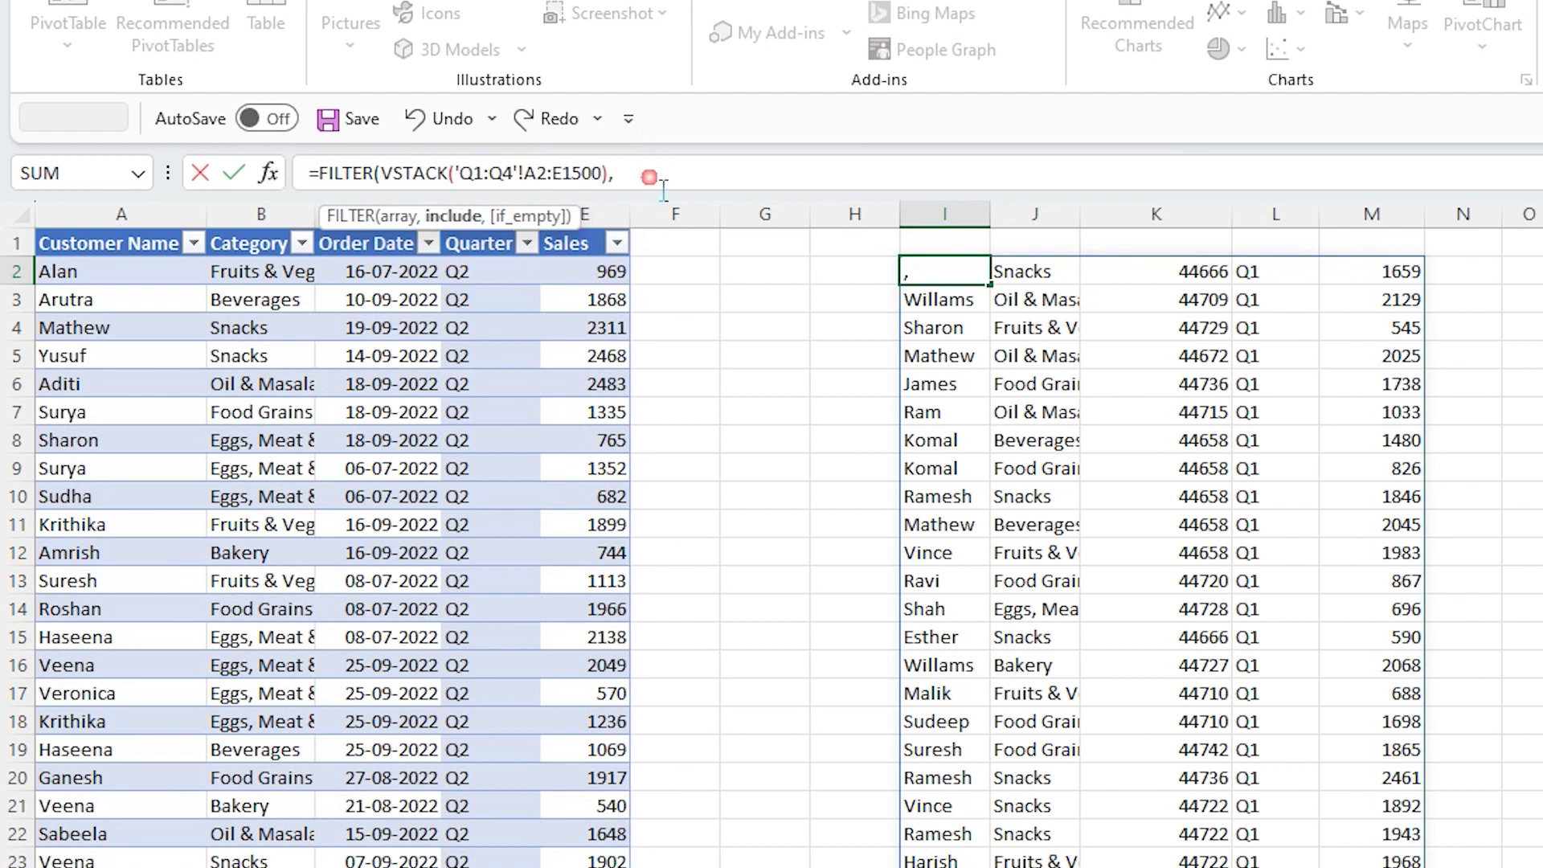
key(ctrl+v)
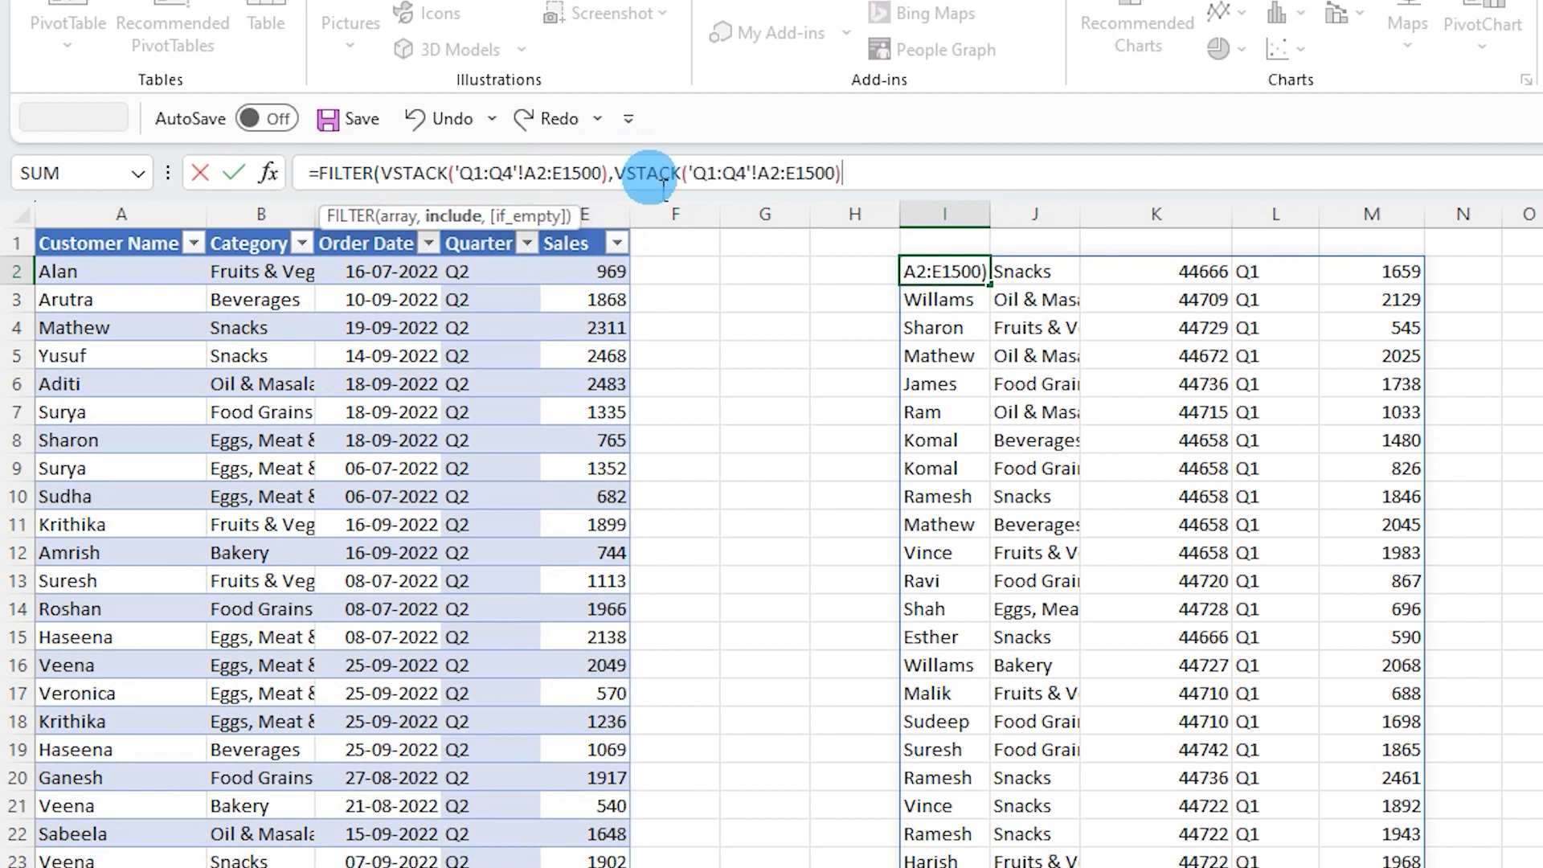
click(795, 172)
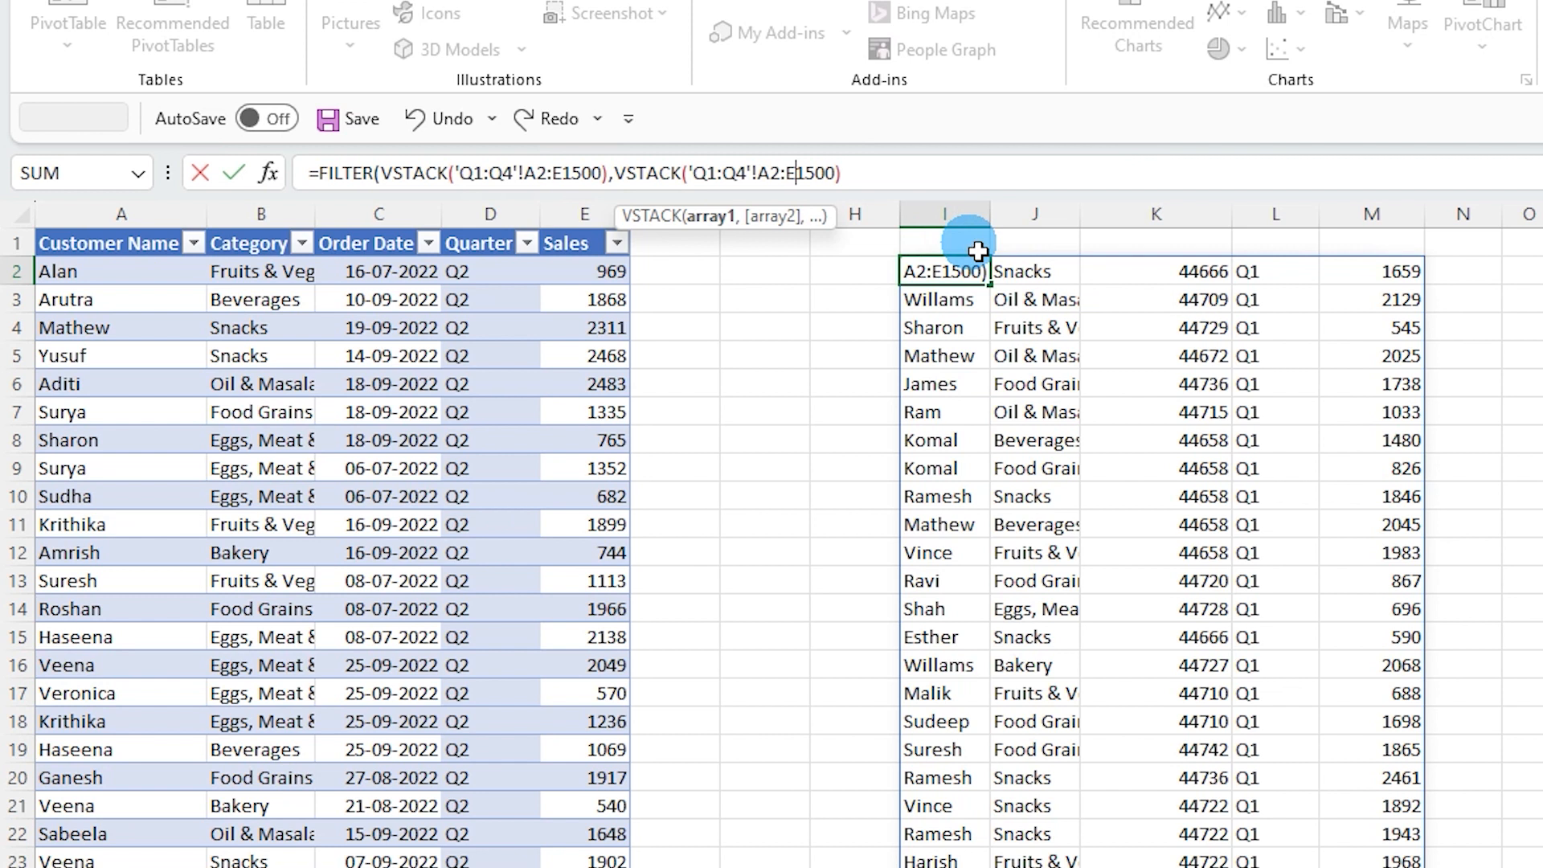
text(A)
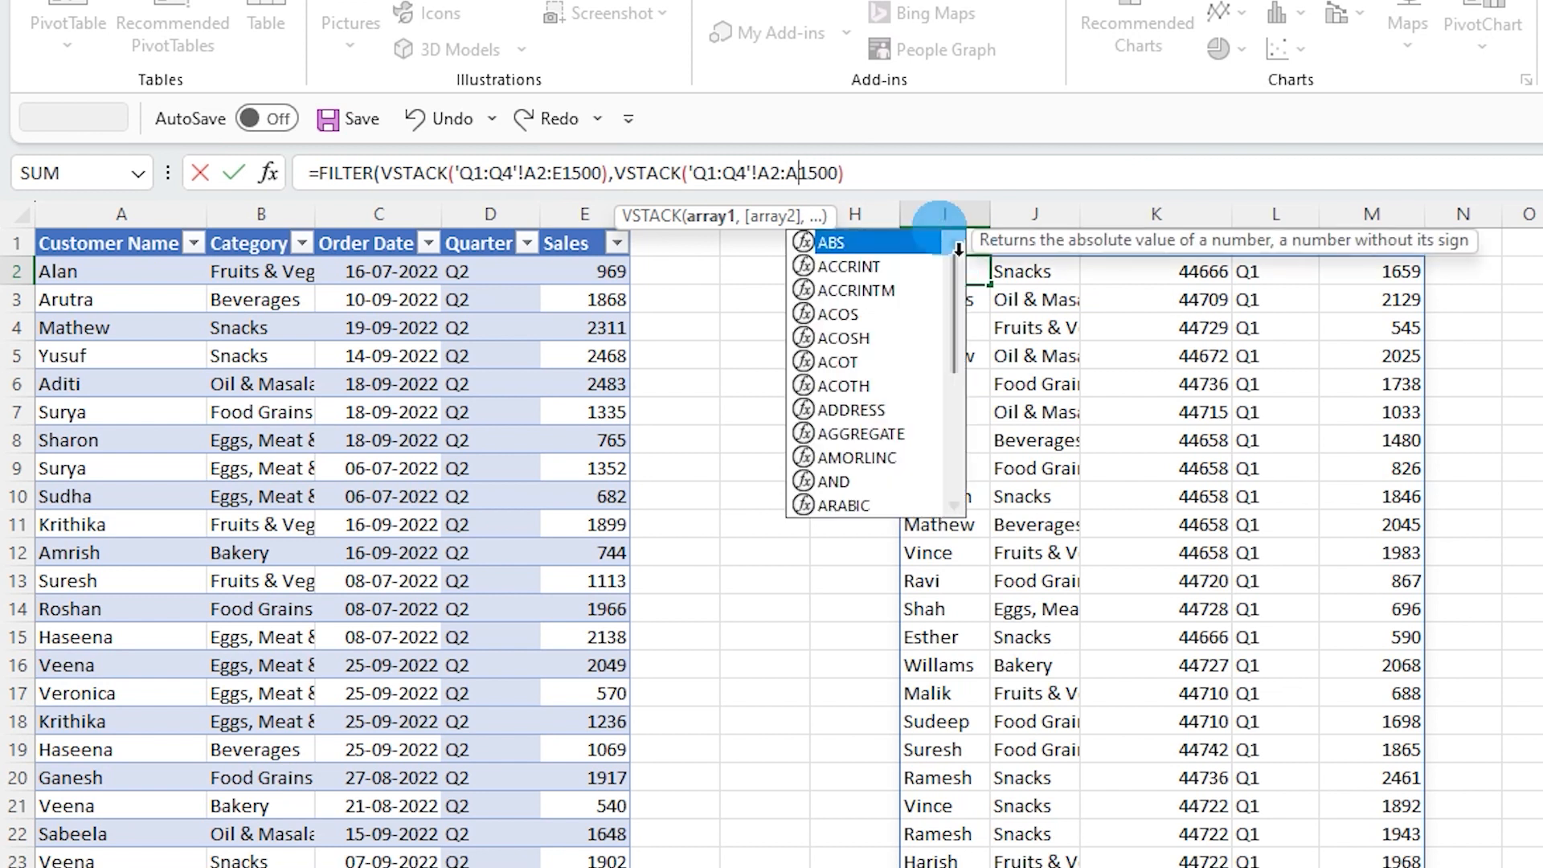
Complete the include argument with the condition <> "" to exclude blank rows, and enter the FILTER formula.
click(880, 177)
text(<)
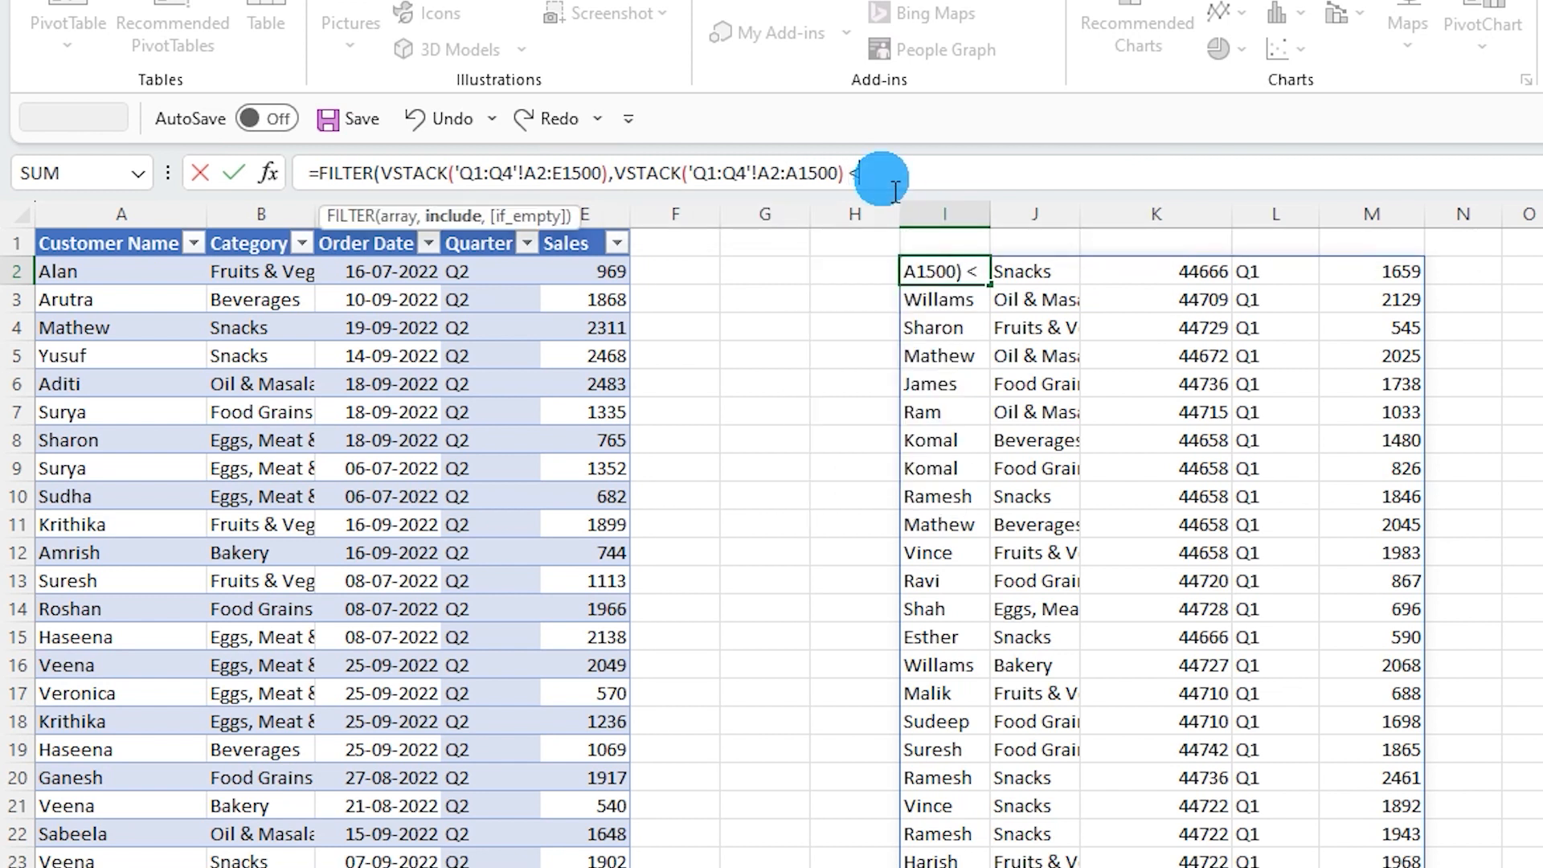
text(>""))
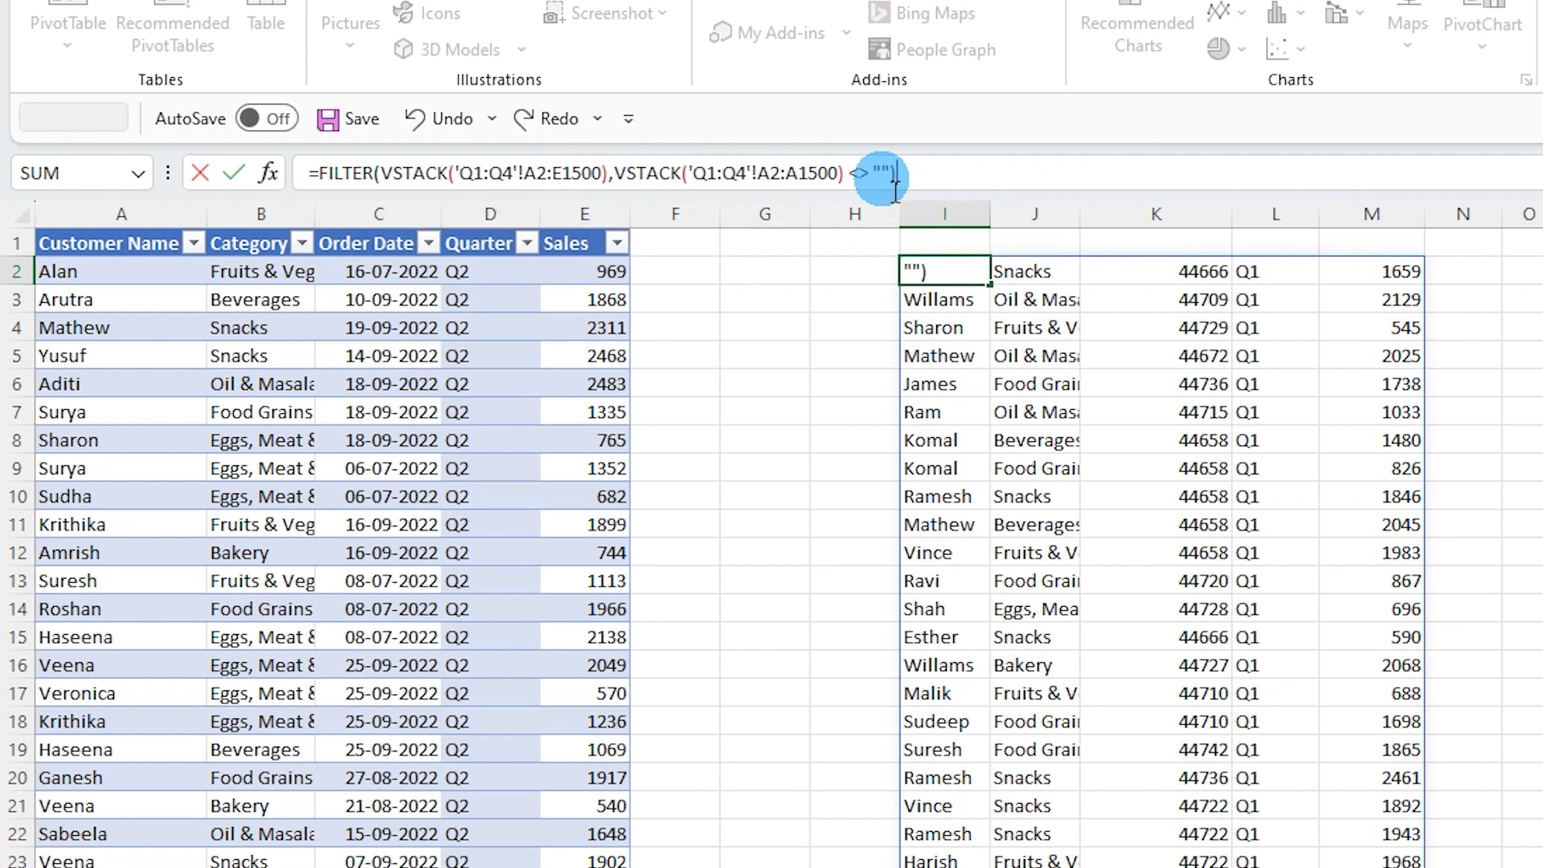
key(Return)
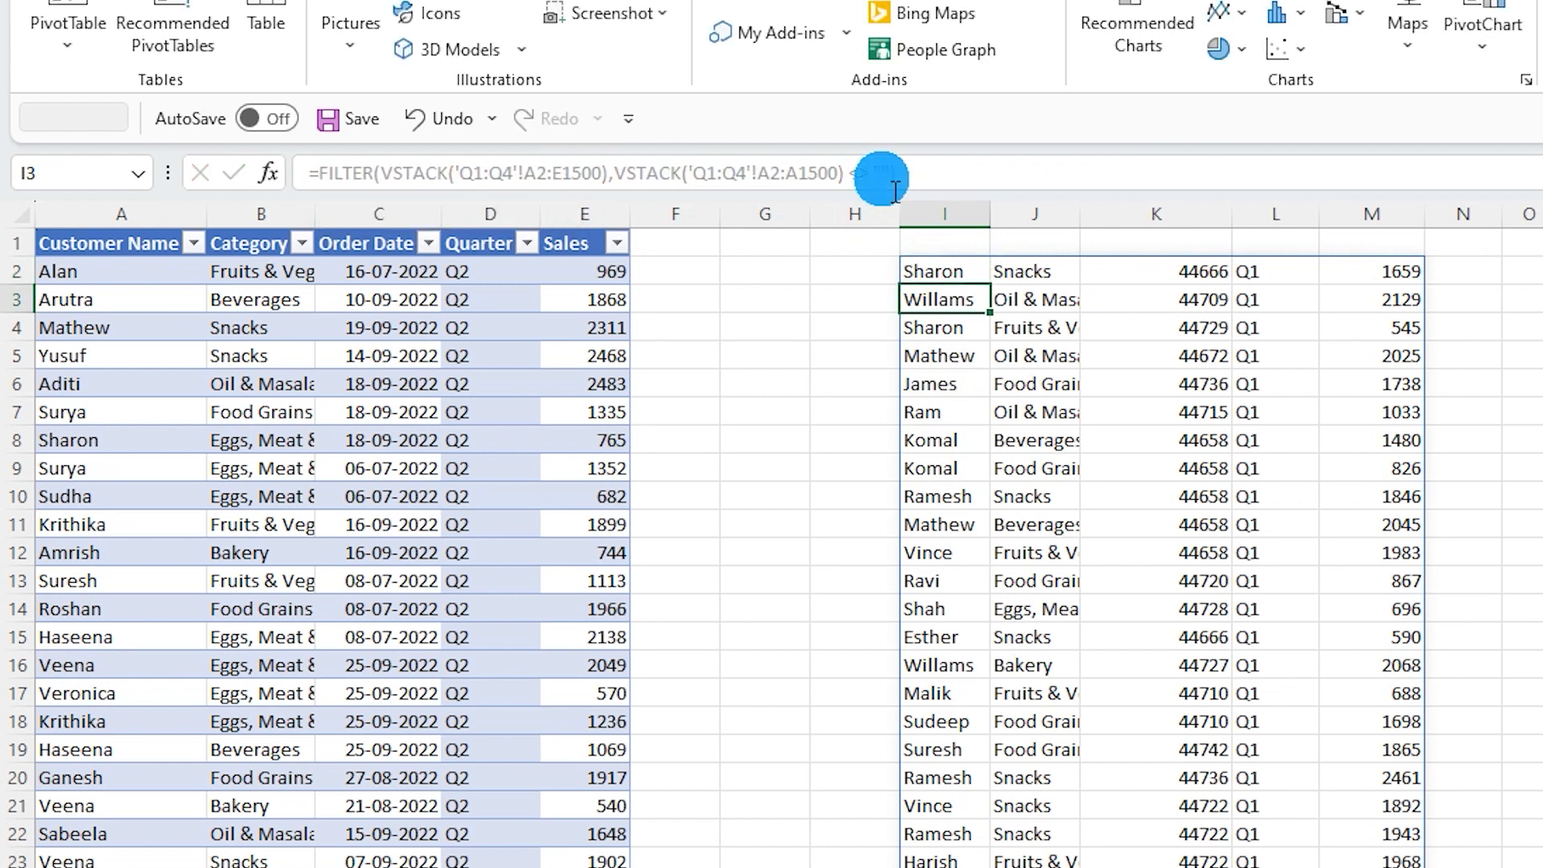
Temporarily add filters to the stacked results and examine the quarter values listed for column L.
key(Up)
key(ctrl+shift+l)
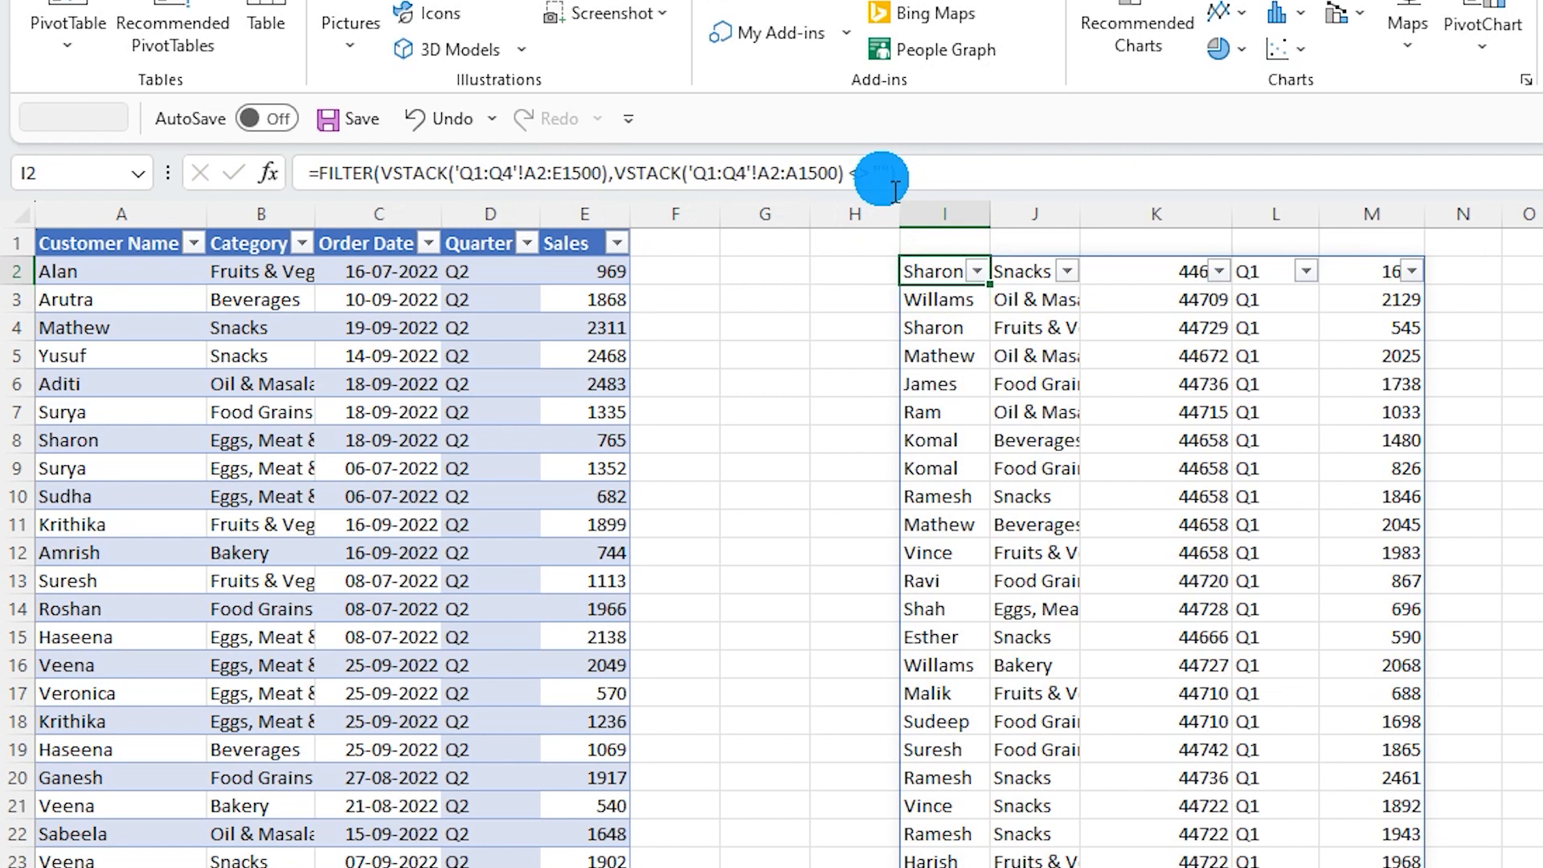
key(Right)
key(Right)
key(Right)
key(alt+Down)
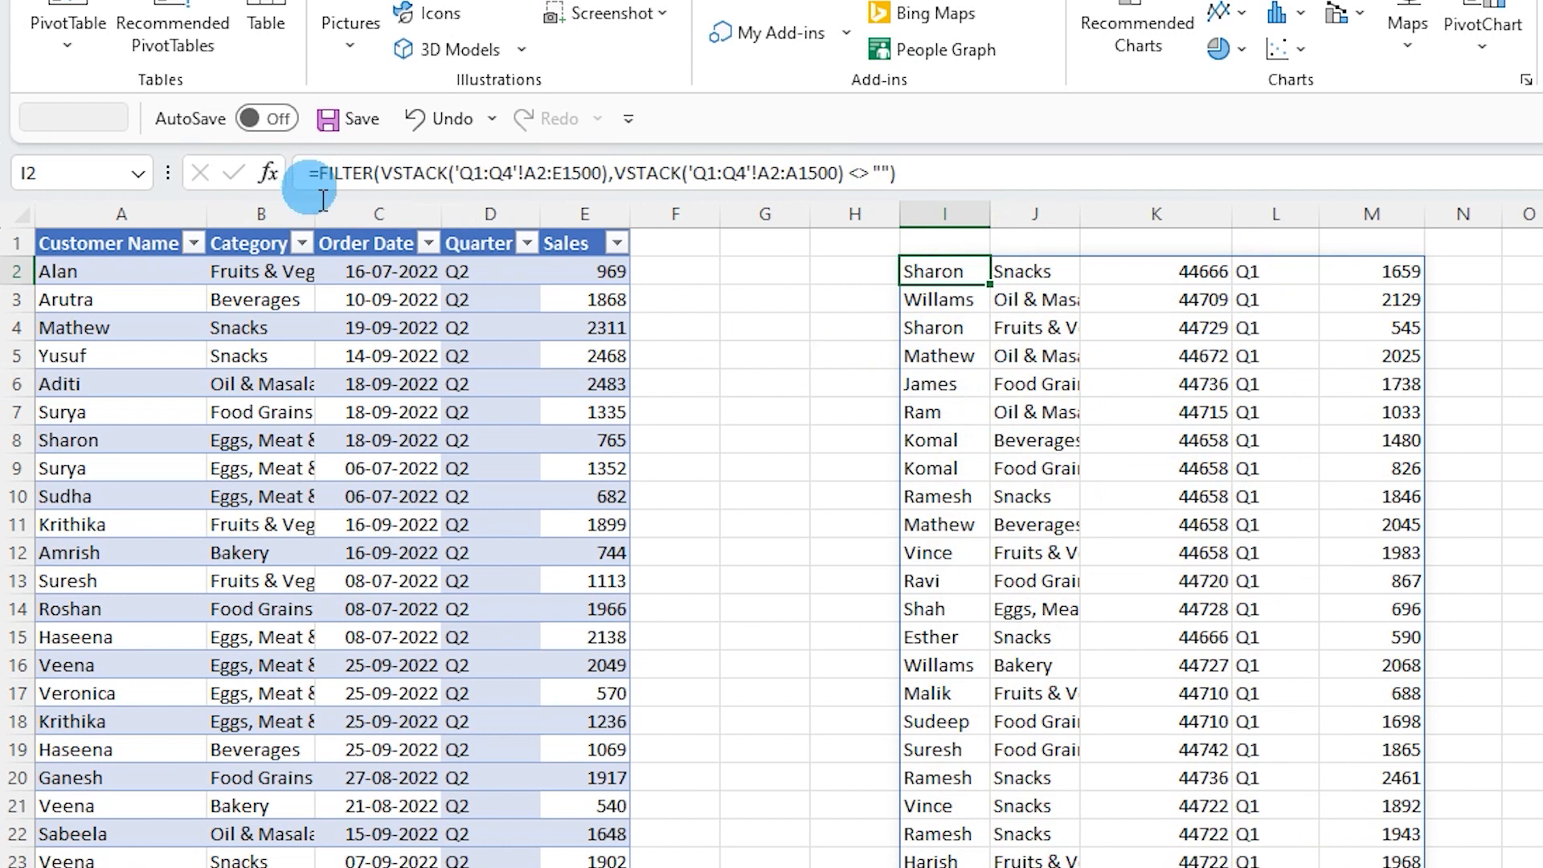
Wrap the I2 formula in another VSTACK with the header array {"Name","Category","Date","Quarter","Sales"} as its first argument.
click(316, 173)
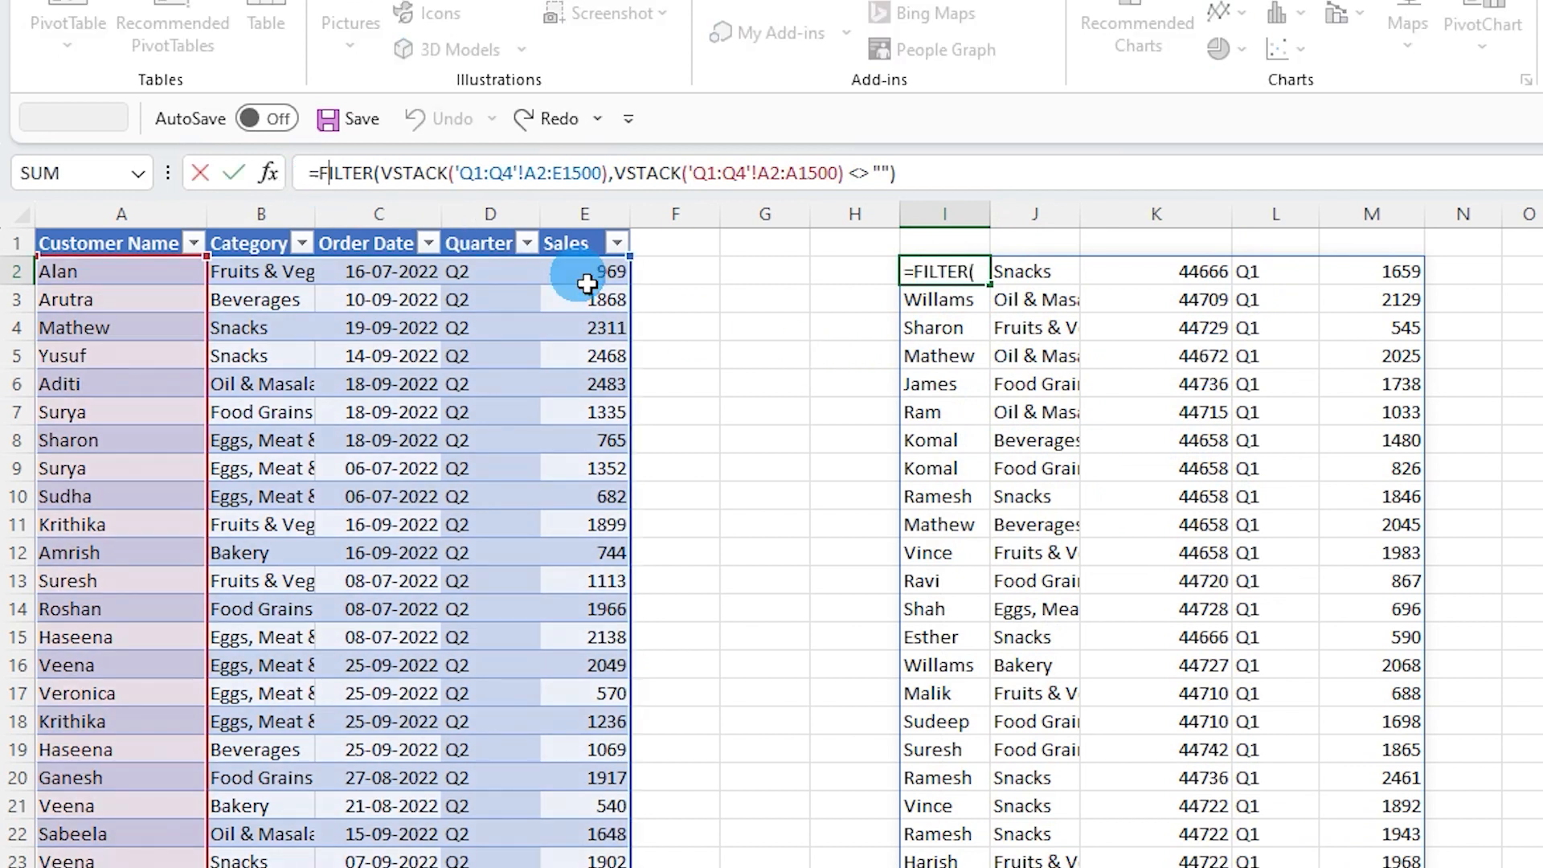
text(vst)
key(Tab)
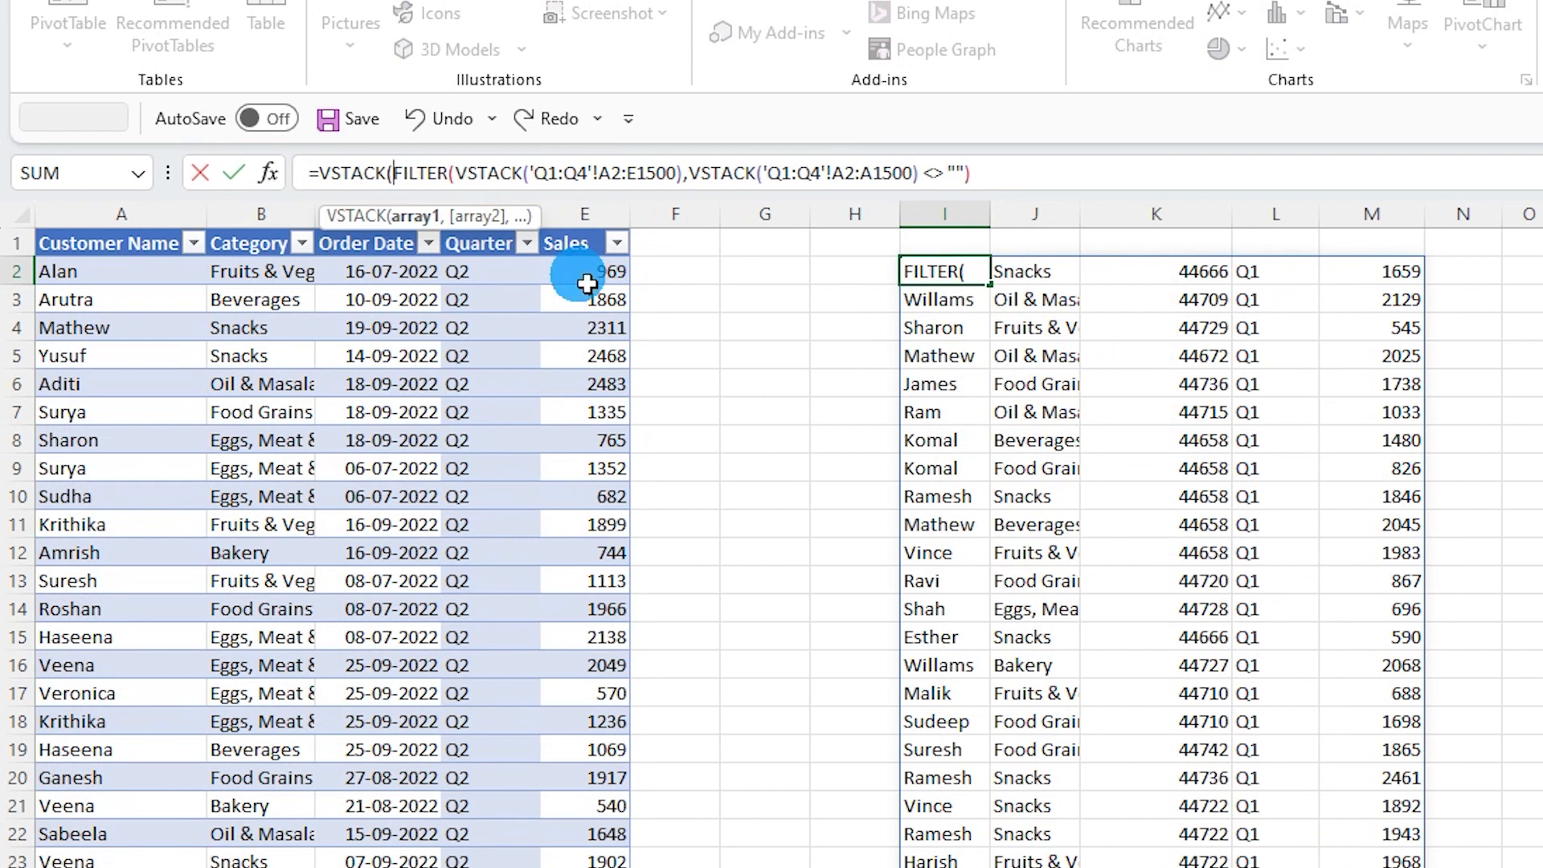
text({")
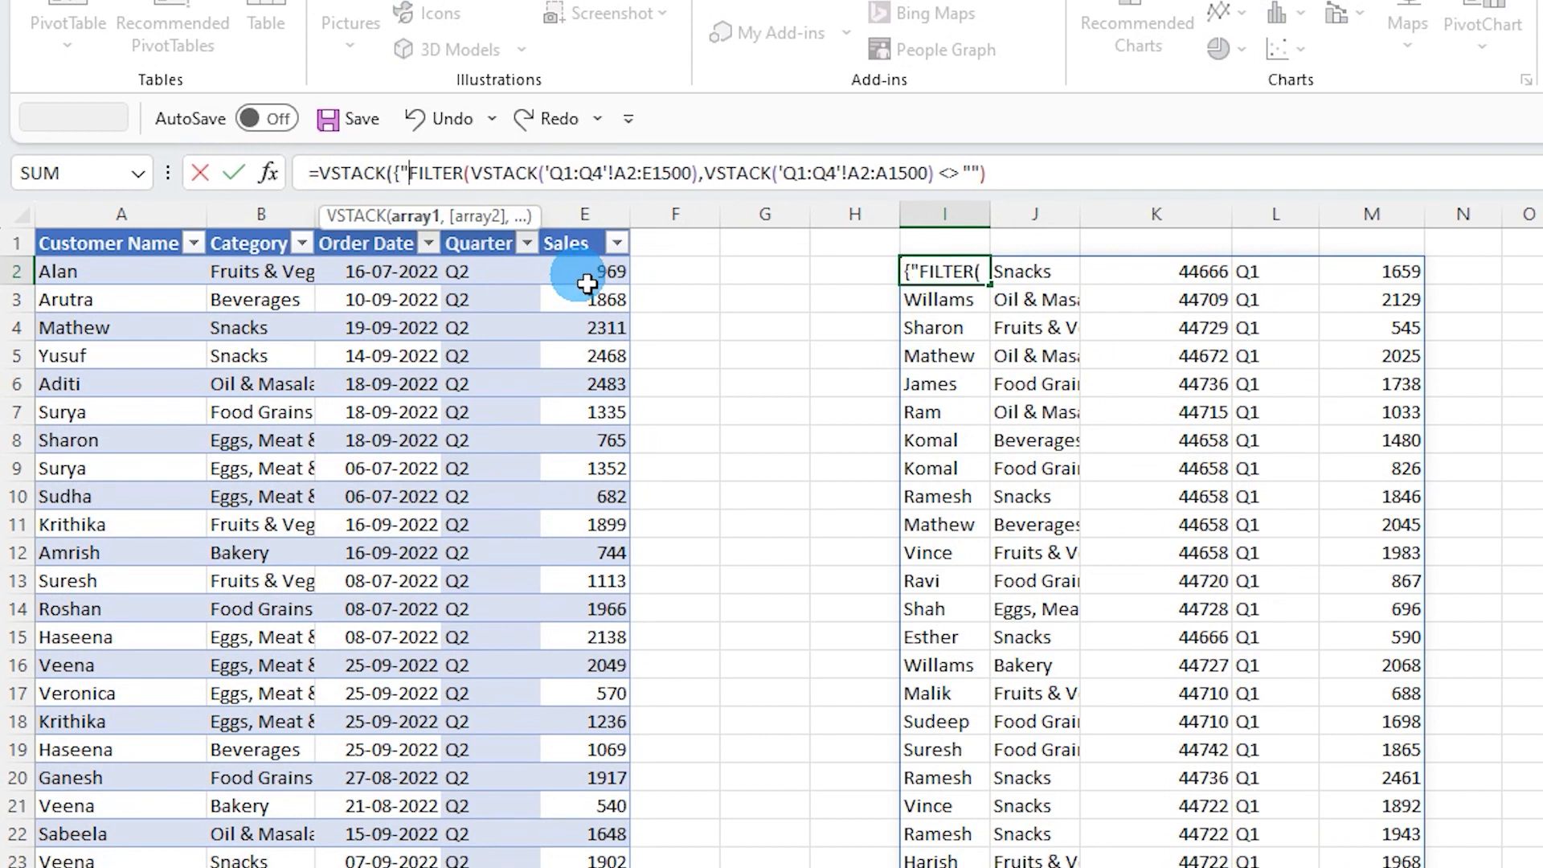
text(Name)
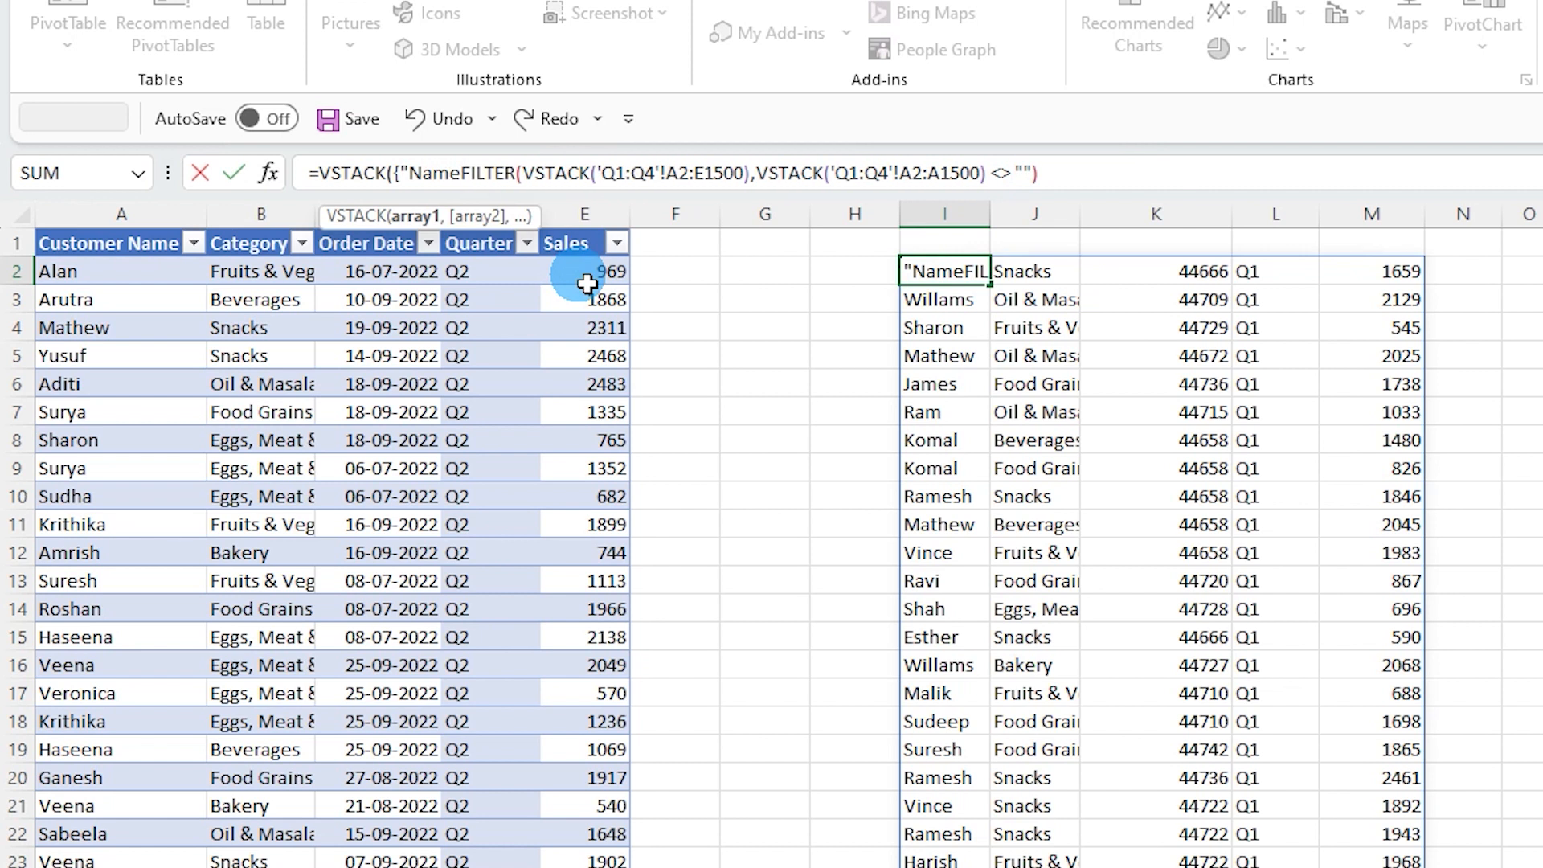
text(","Category","Date","Quarter","Sales"},)
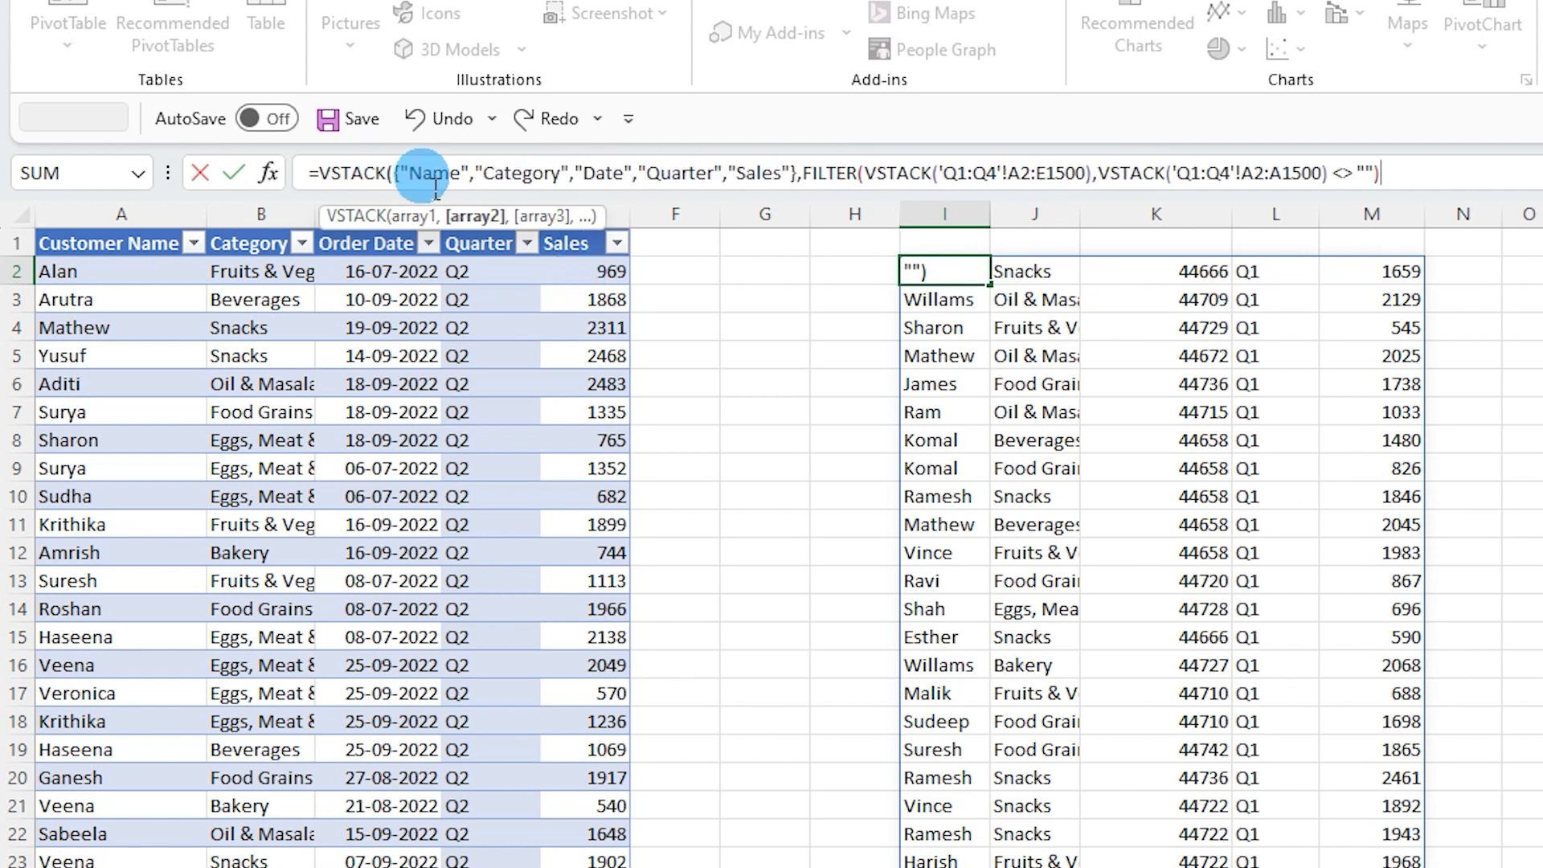
Close and enter the outer VSTACK formula, and add filters to the header row of the stacked results.
click(1444, 183)
text())
key(Return)
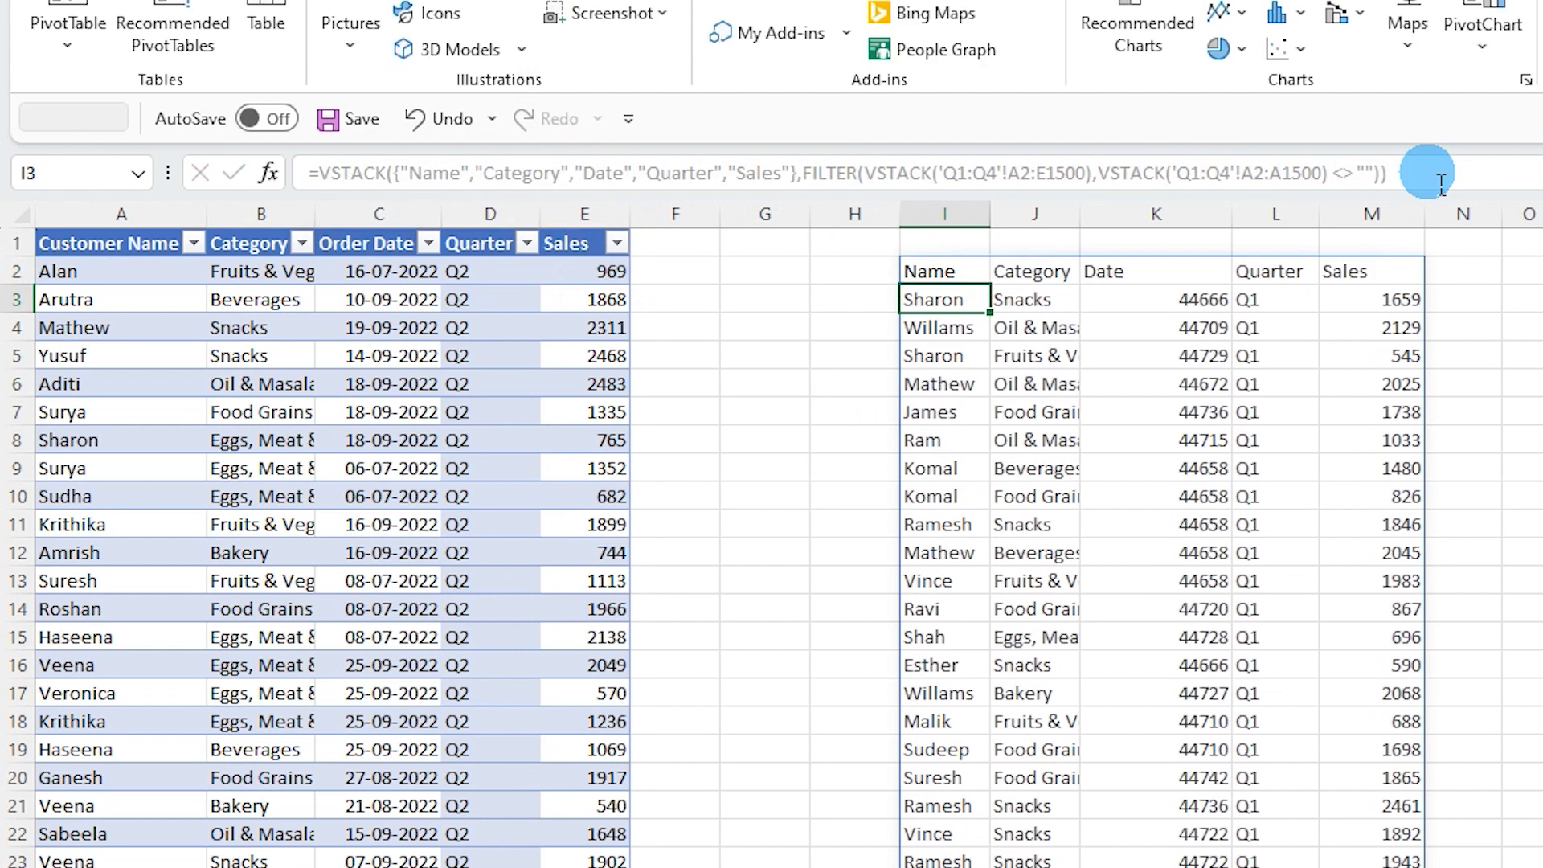
key(Up)
key(ctrl+shift+l)
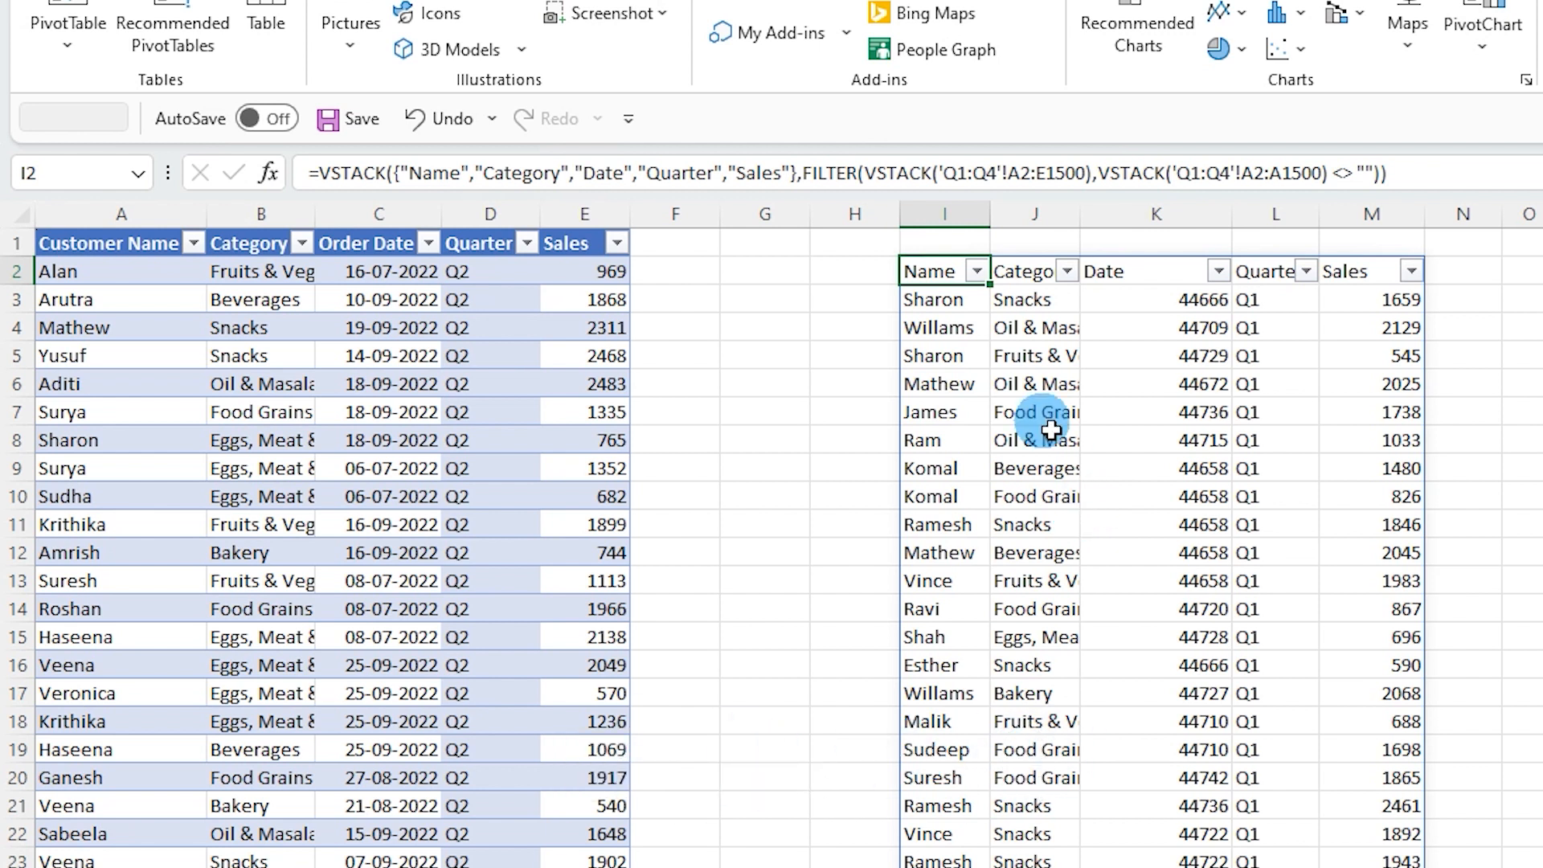
Copy the stacked results in I2:M10 and paste them as values starting at cell P2.
drag(936, 273, 1382, 496)
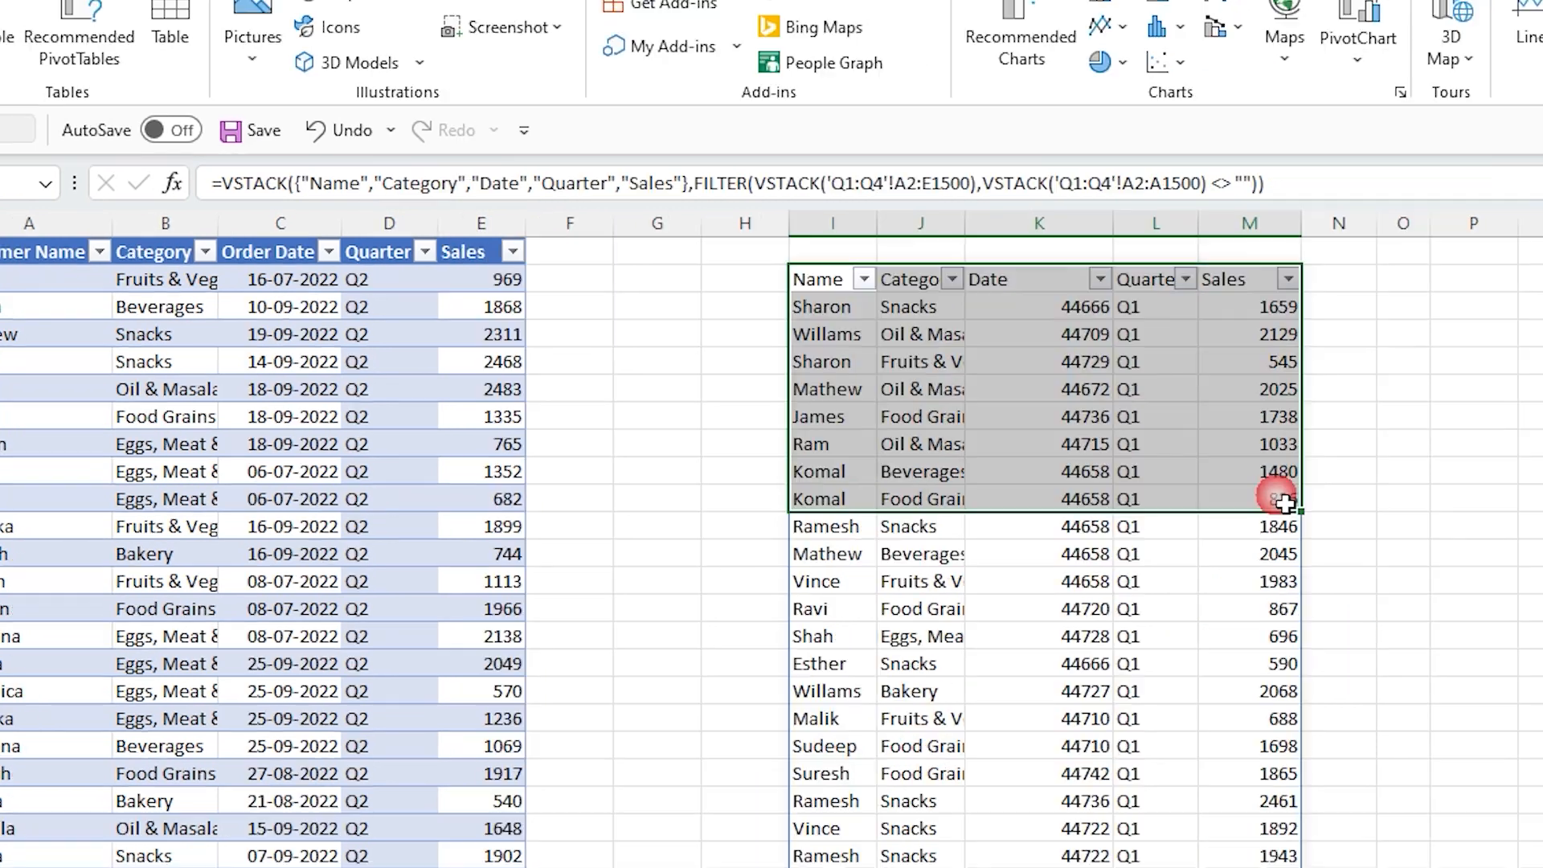
key(ctrl+c)
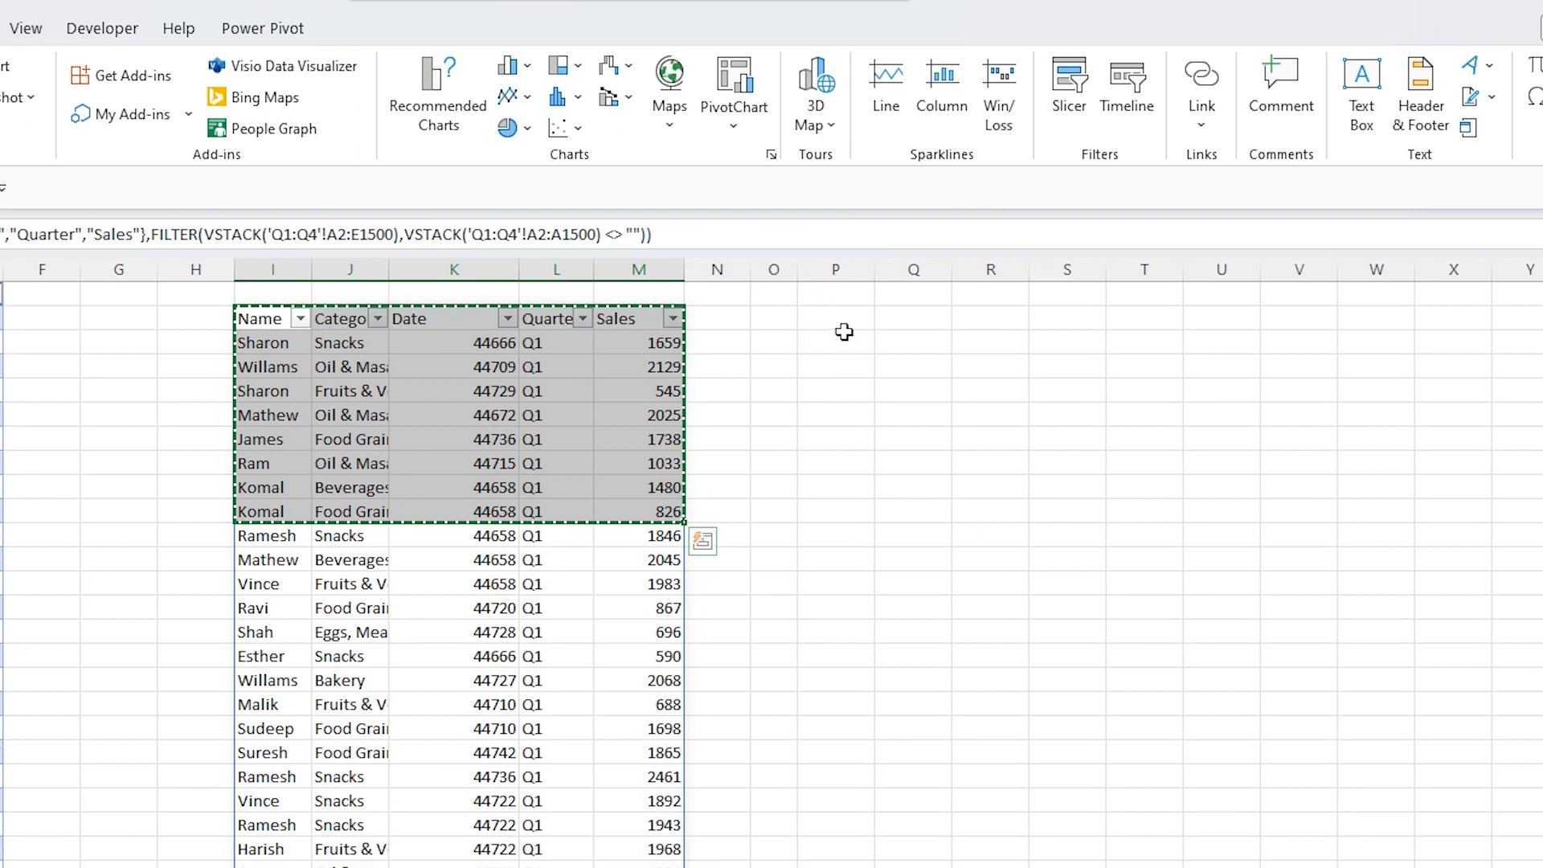
click(844, 332)
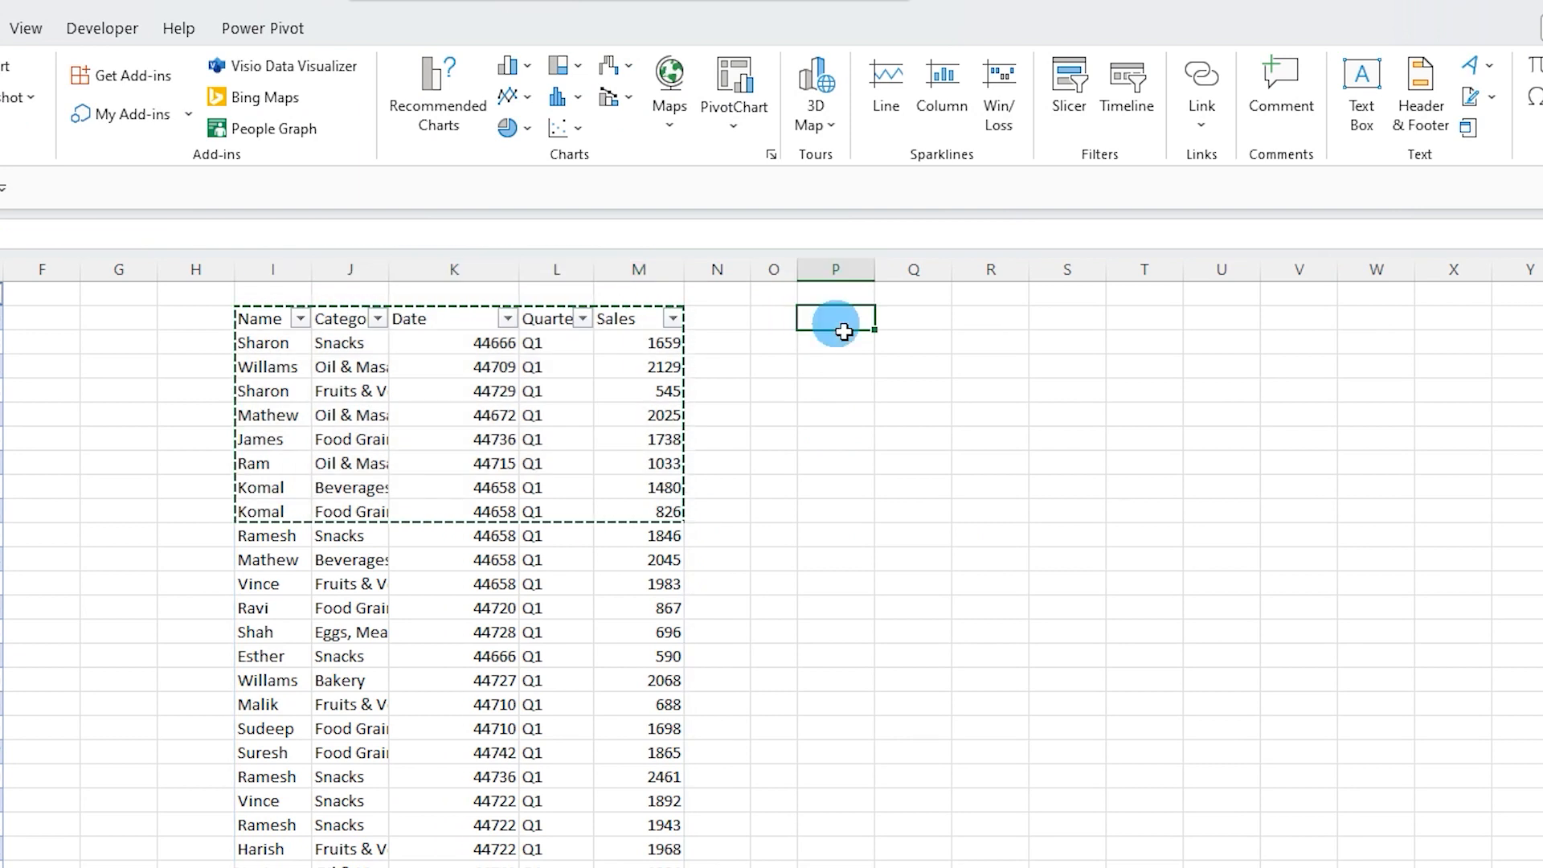
key(ctrl+v)
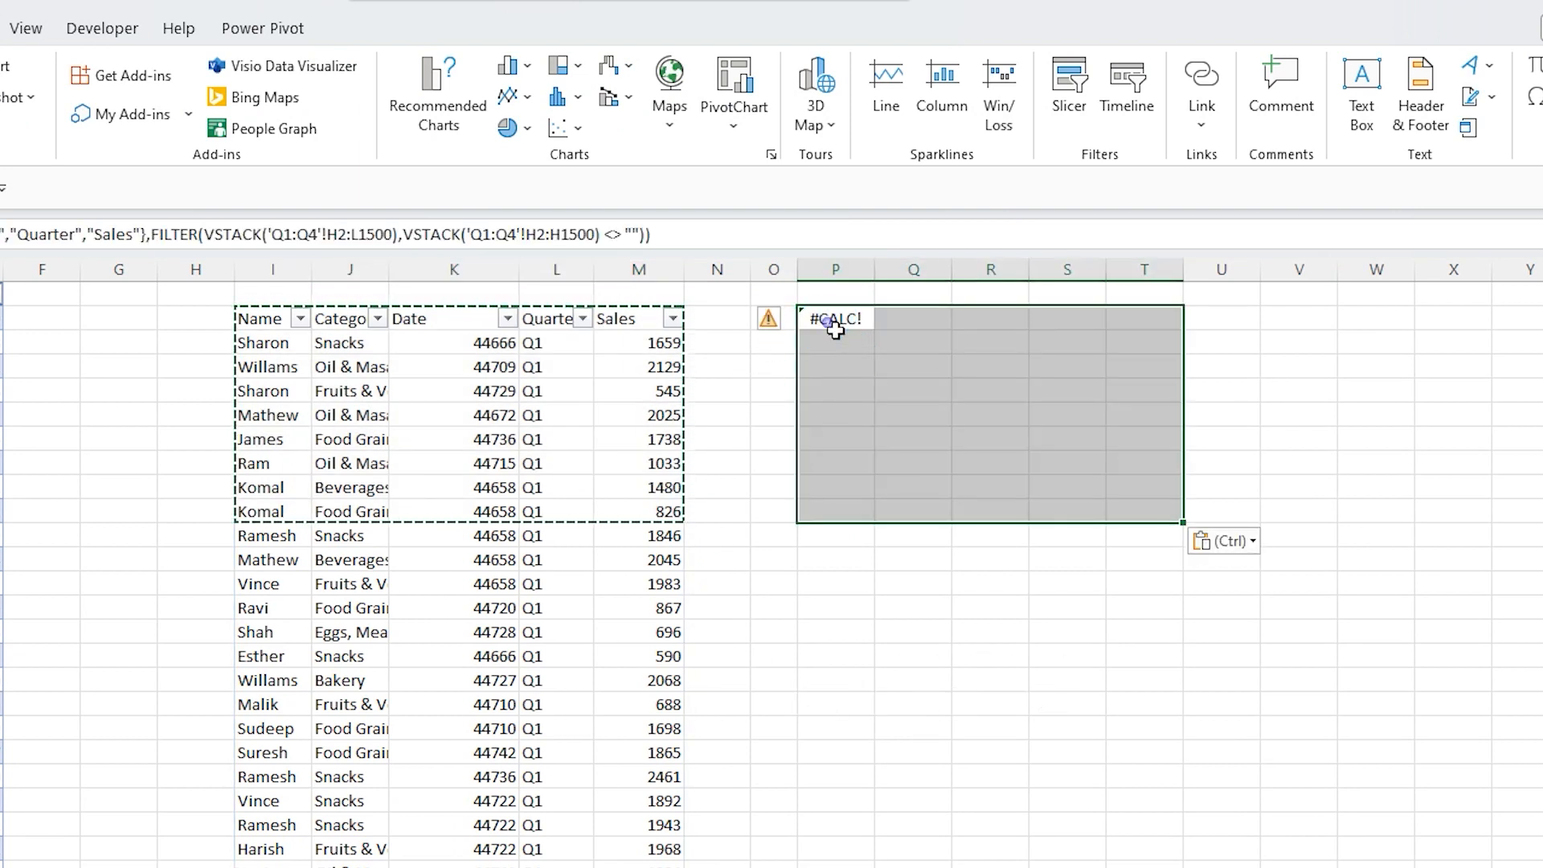
right_click(836, 330)
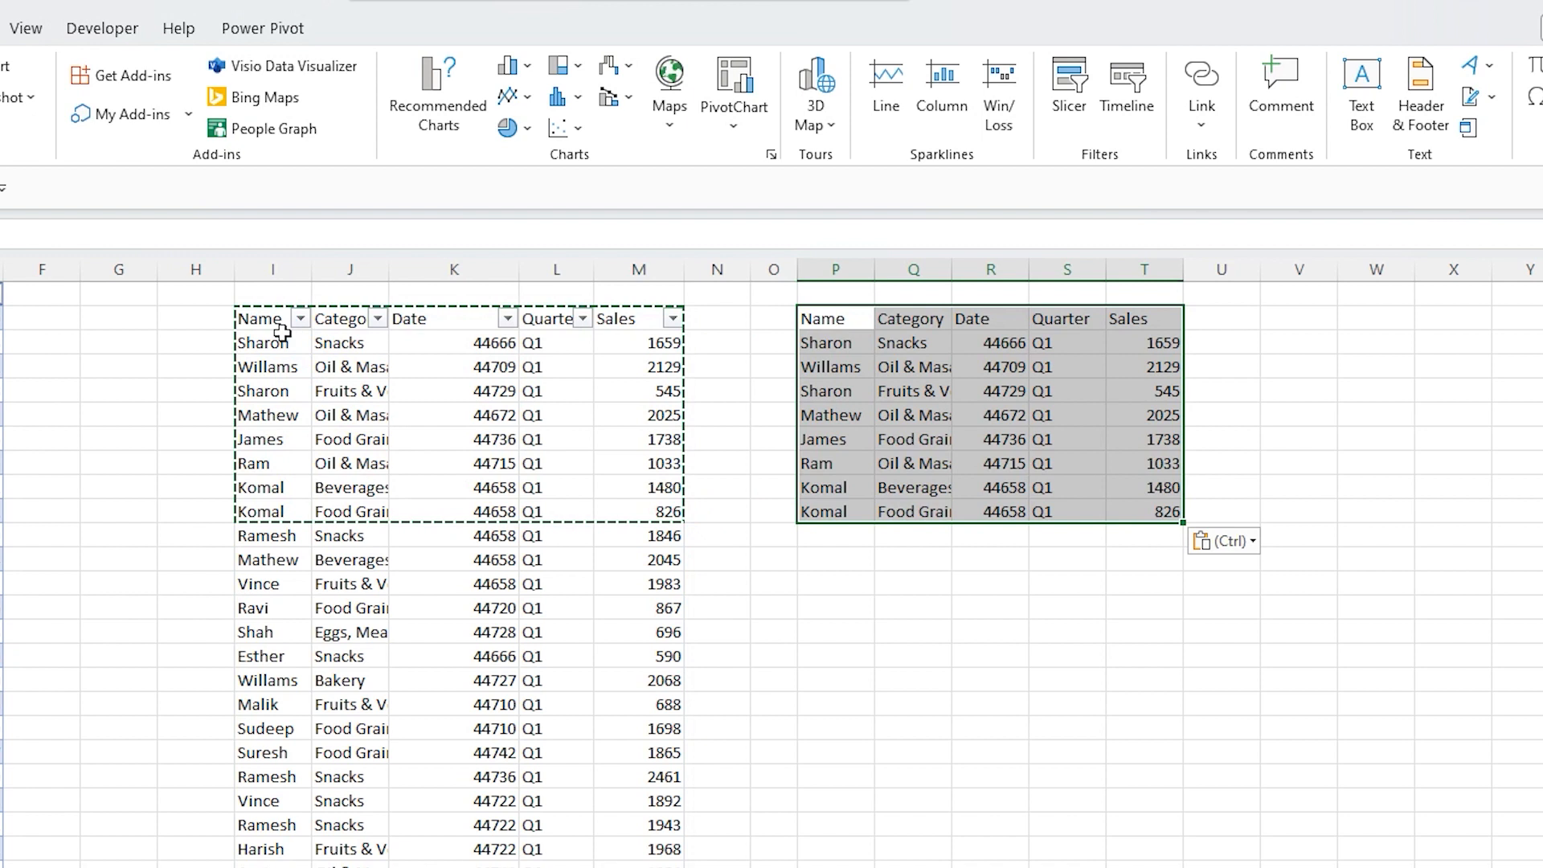
Paste the copied I2:M10 results again as values, starting at cell U2.
click(1222, 323)
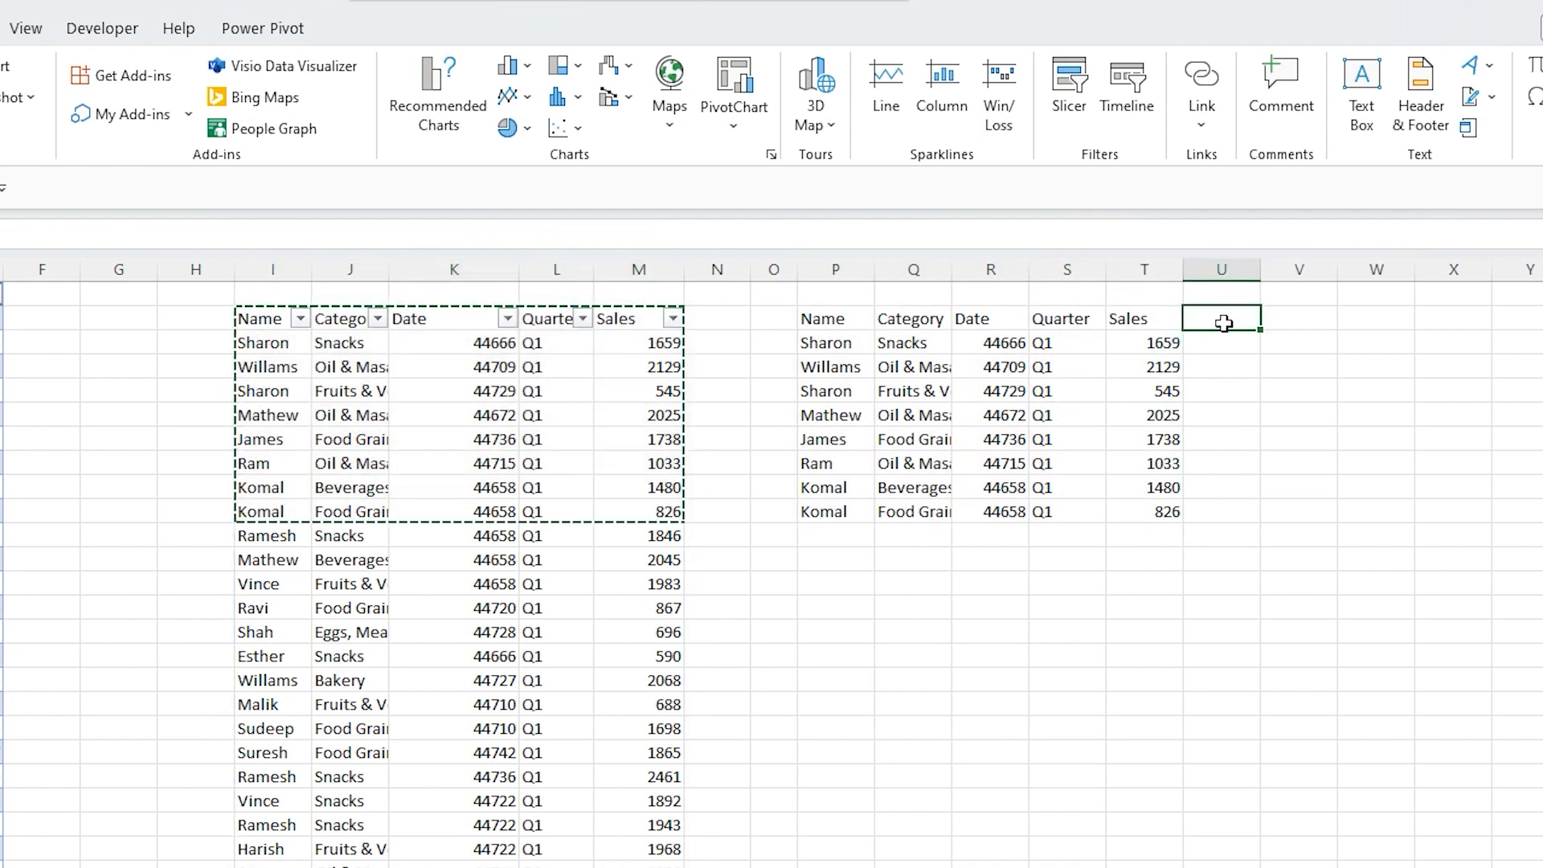
right_click(1223, 322)
click(1304, 491)
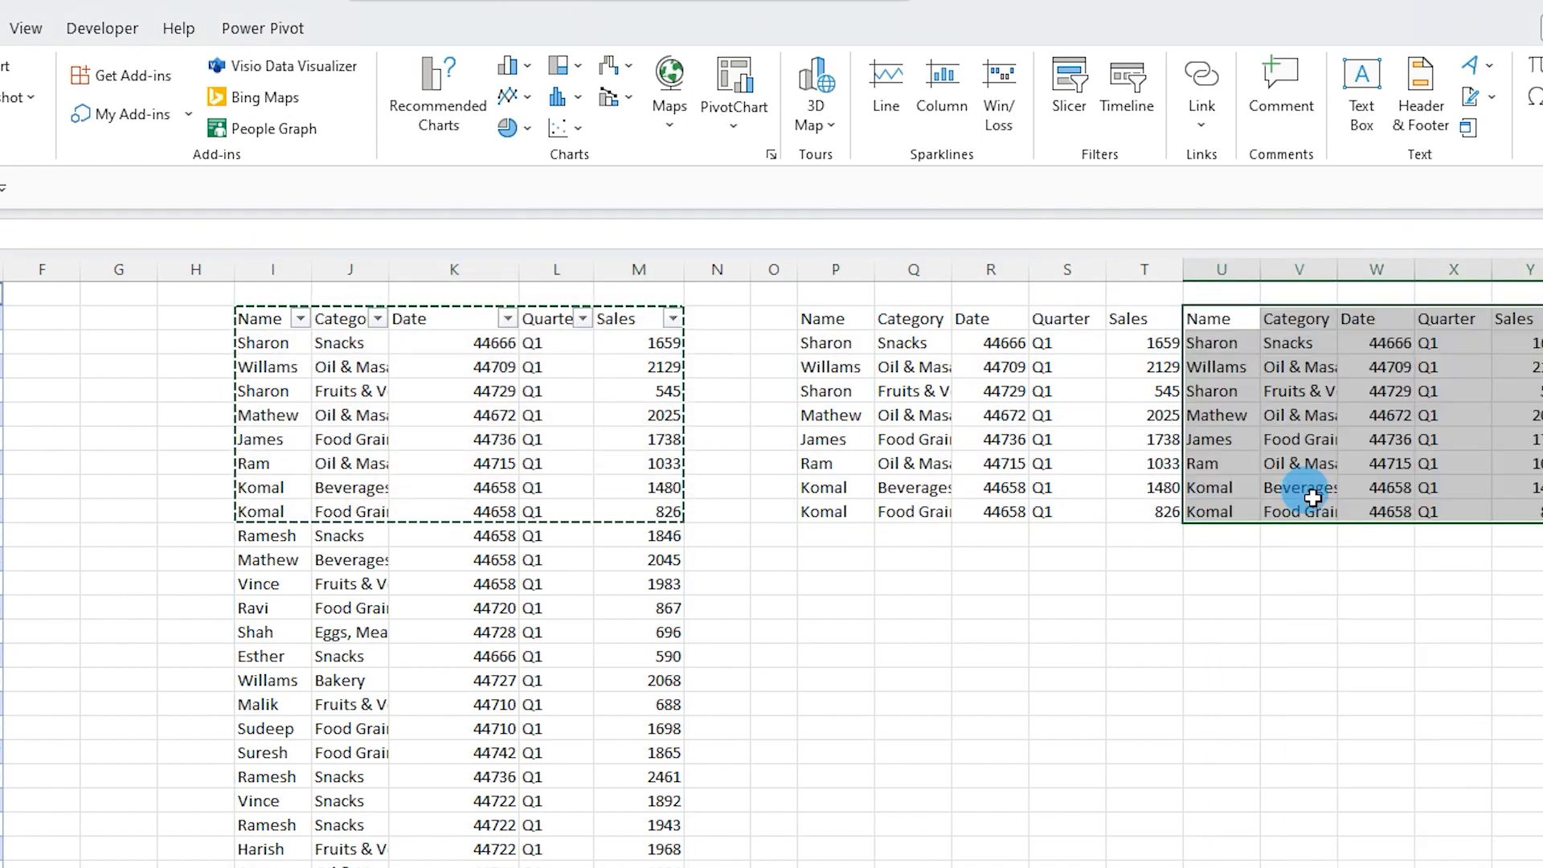